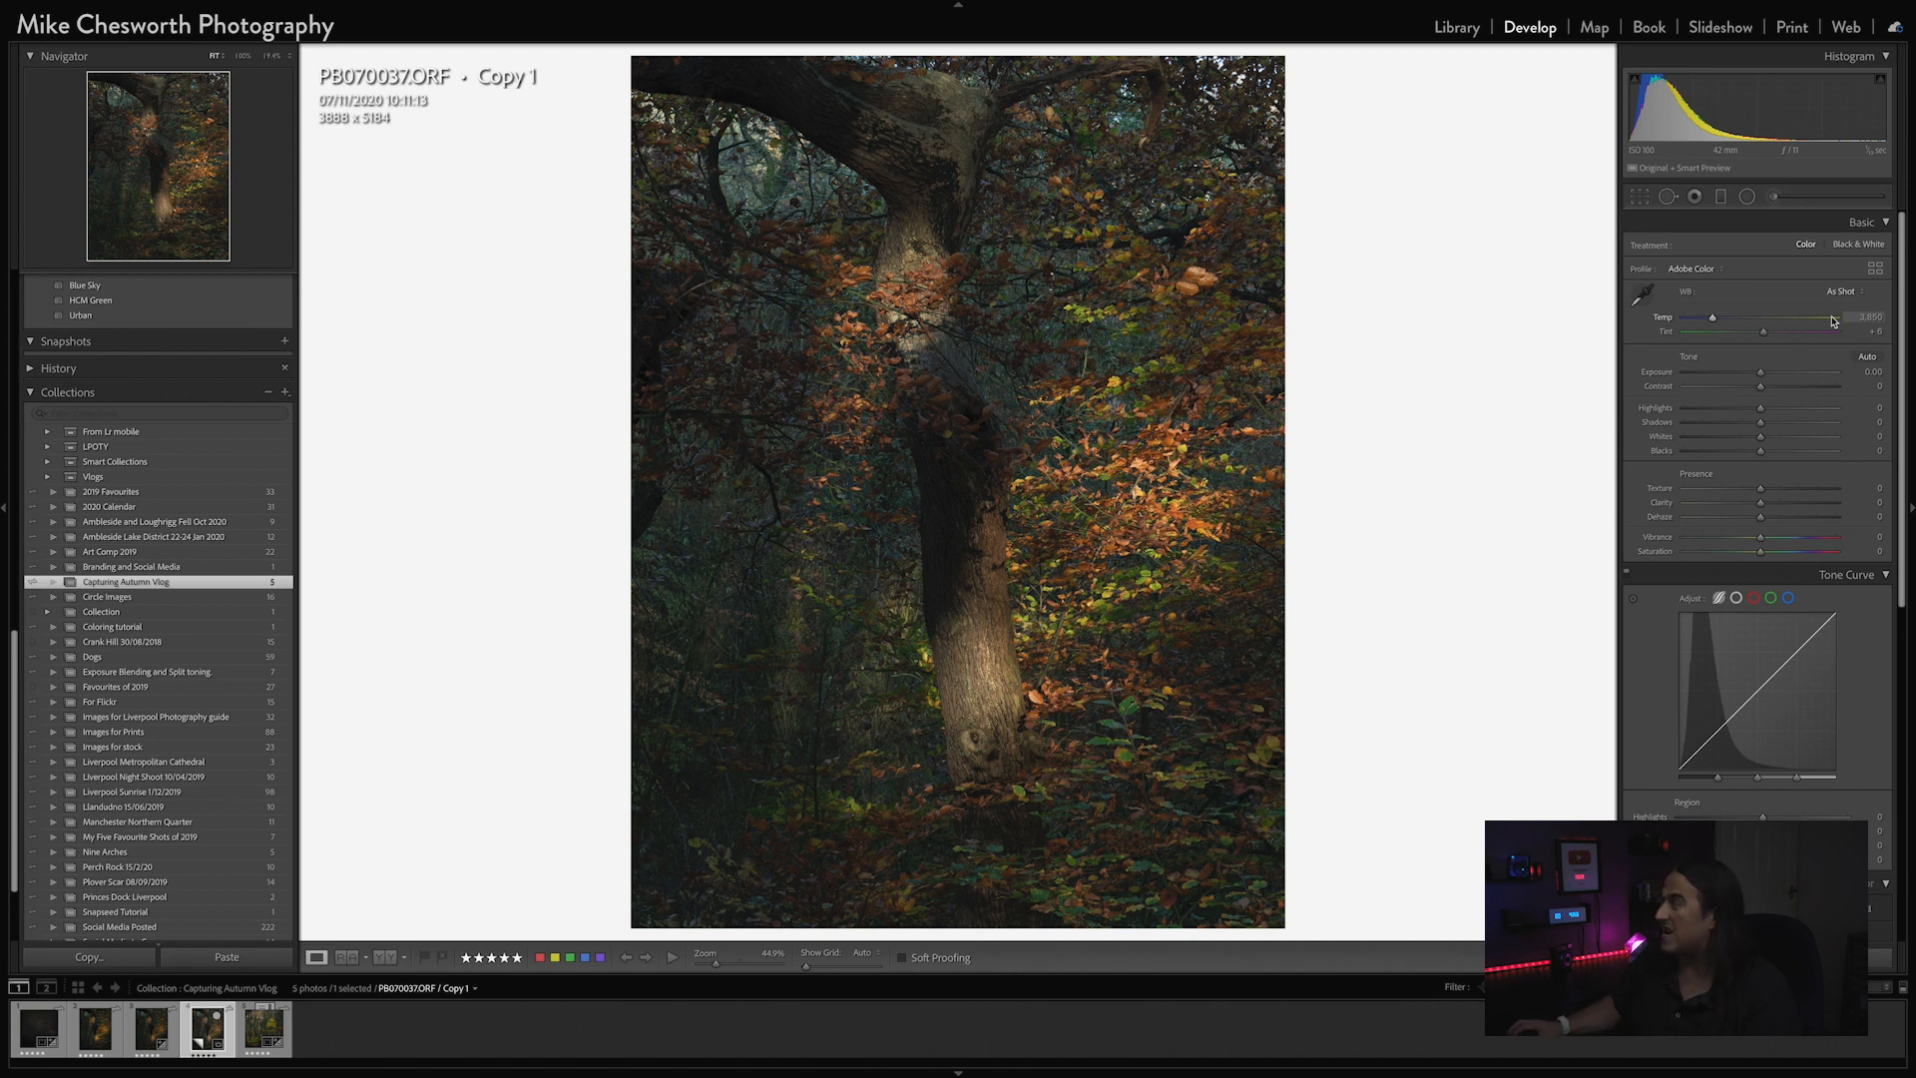
# Step: Try the Cloudy and Daylight white balance presets on the woodland photo
pyautogui.click(1836, 298)
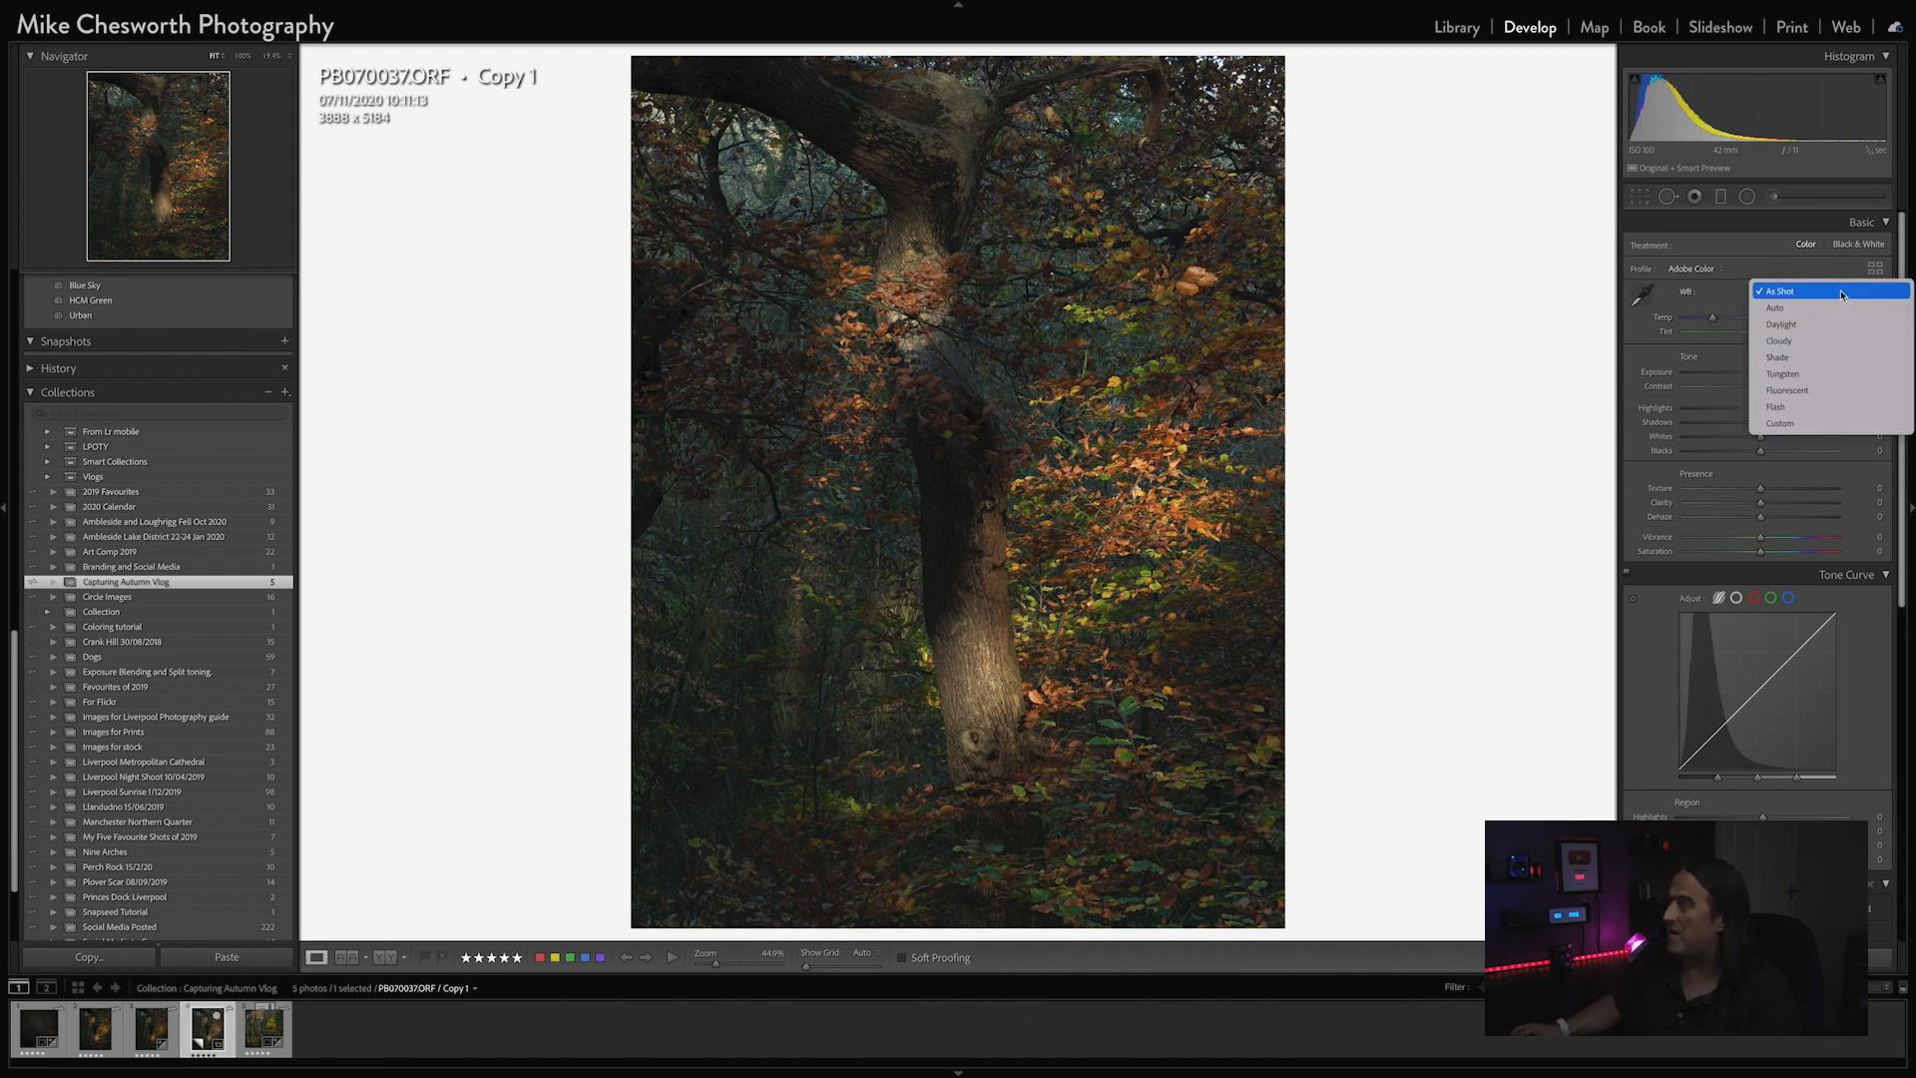
pyautogui.click(1791, 341)
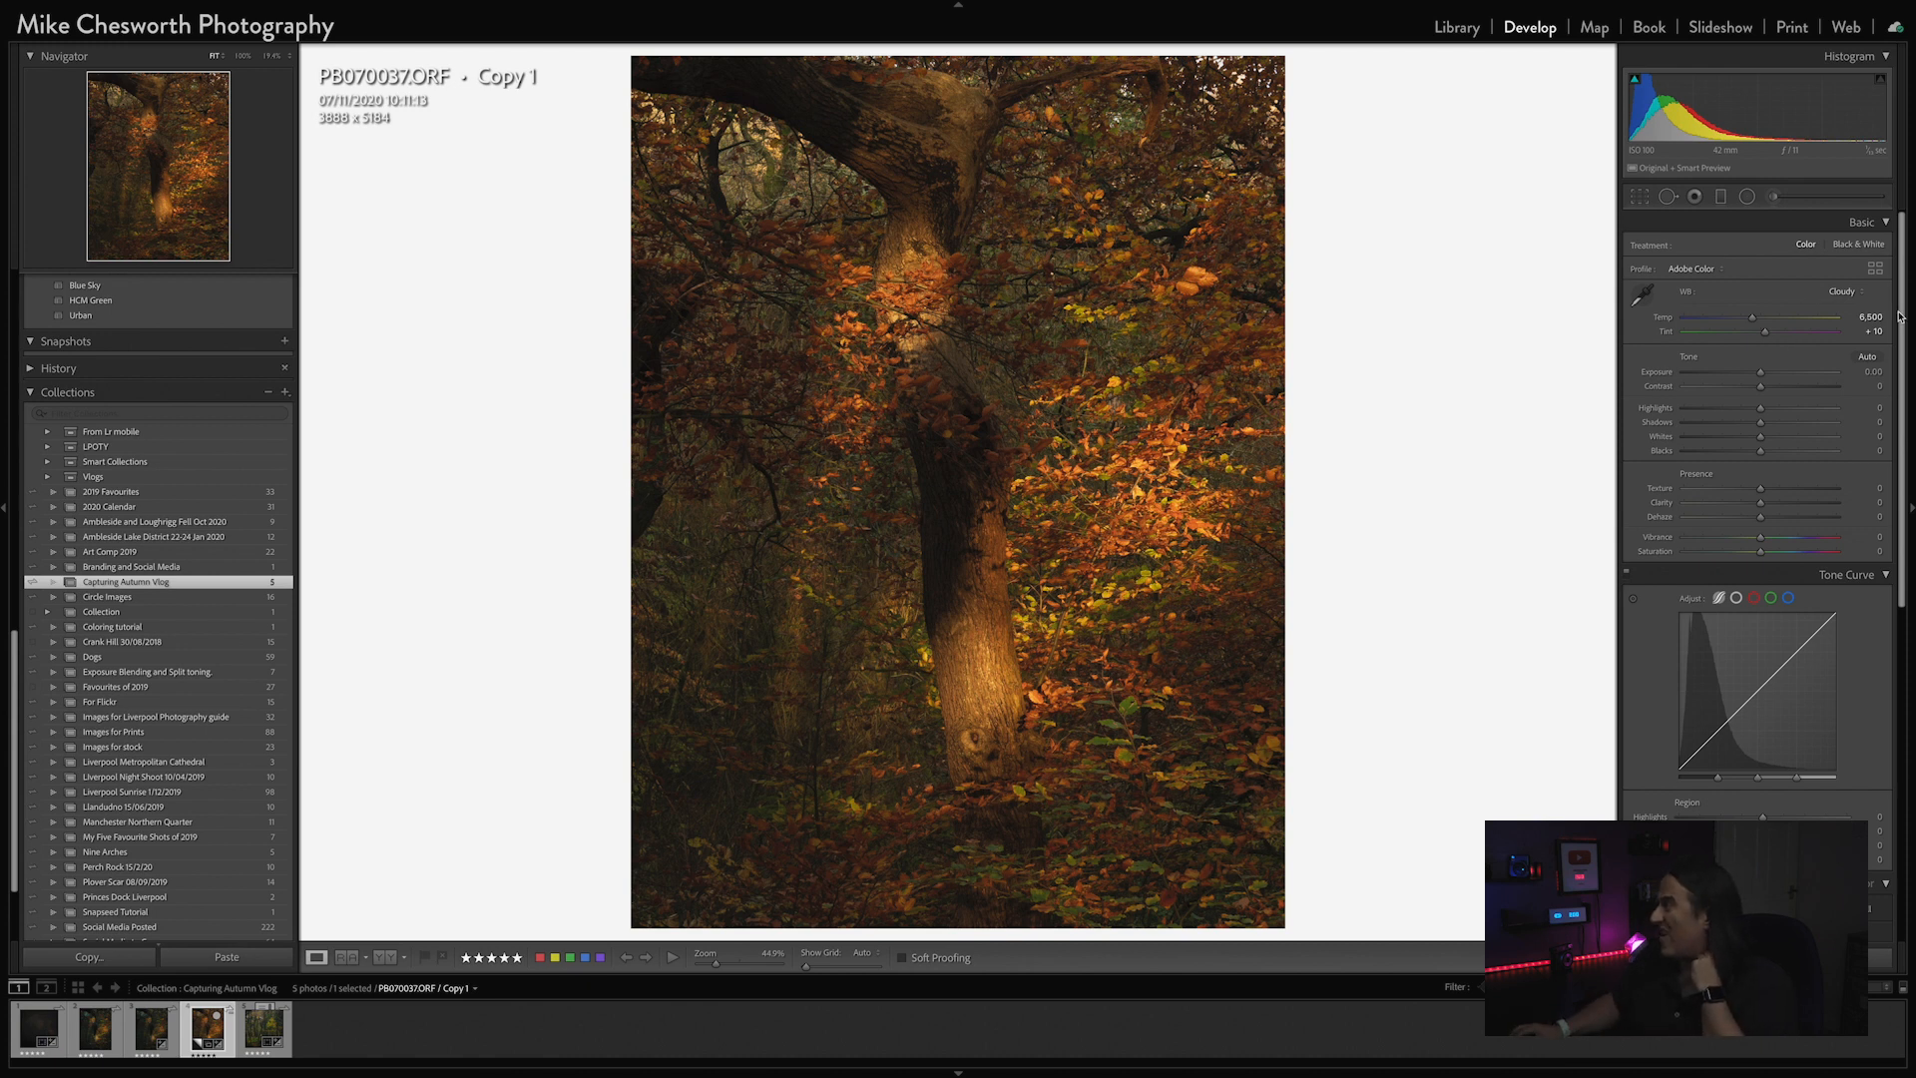
pyautogui.click(1864, 295)
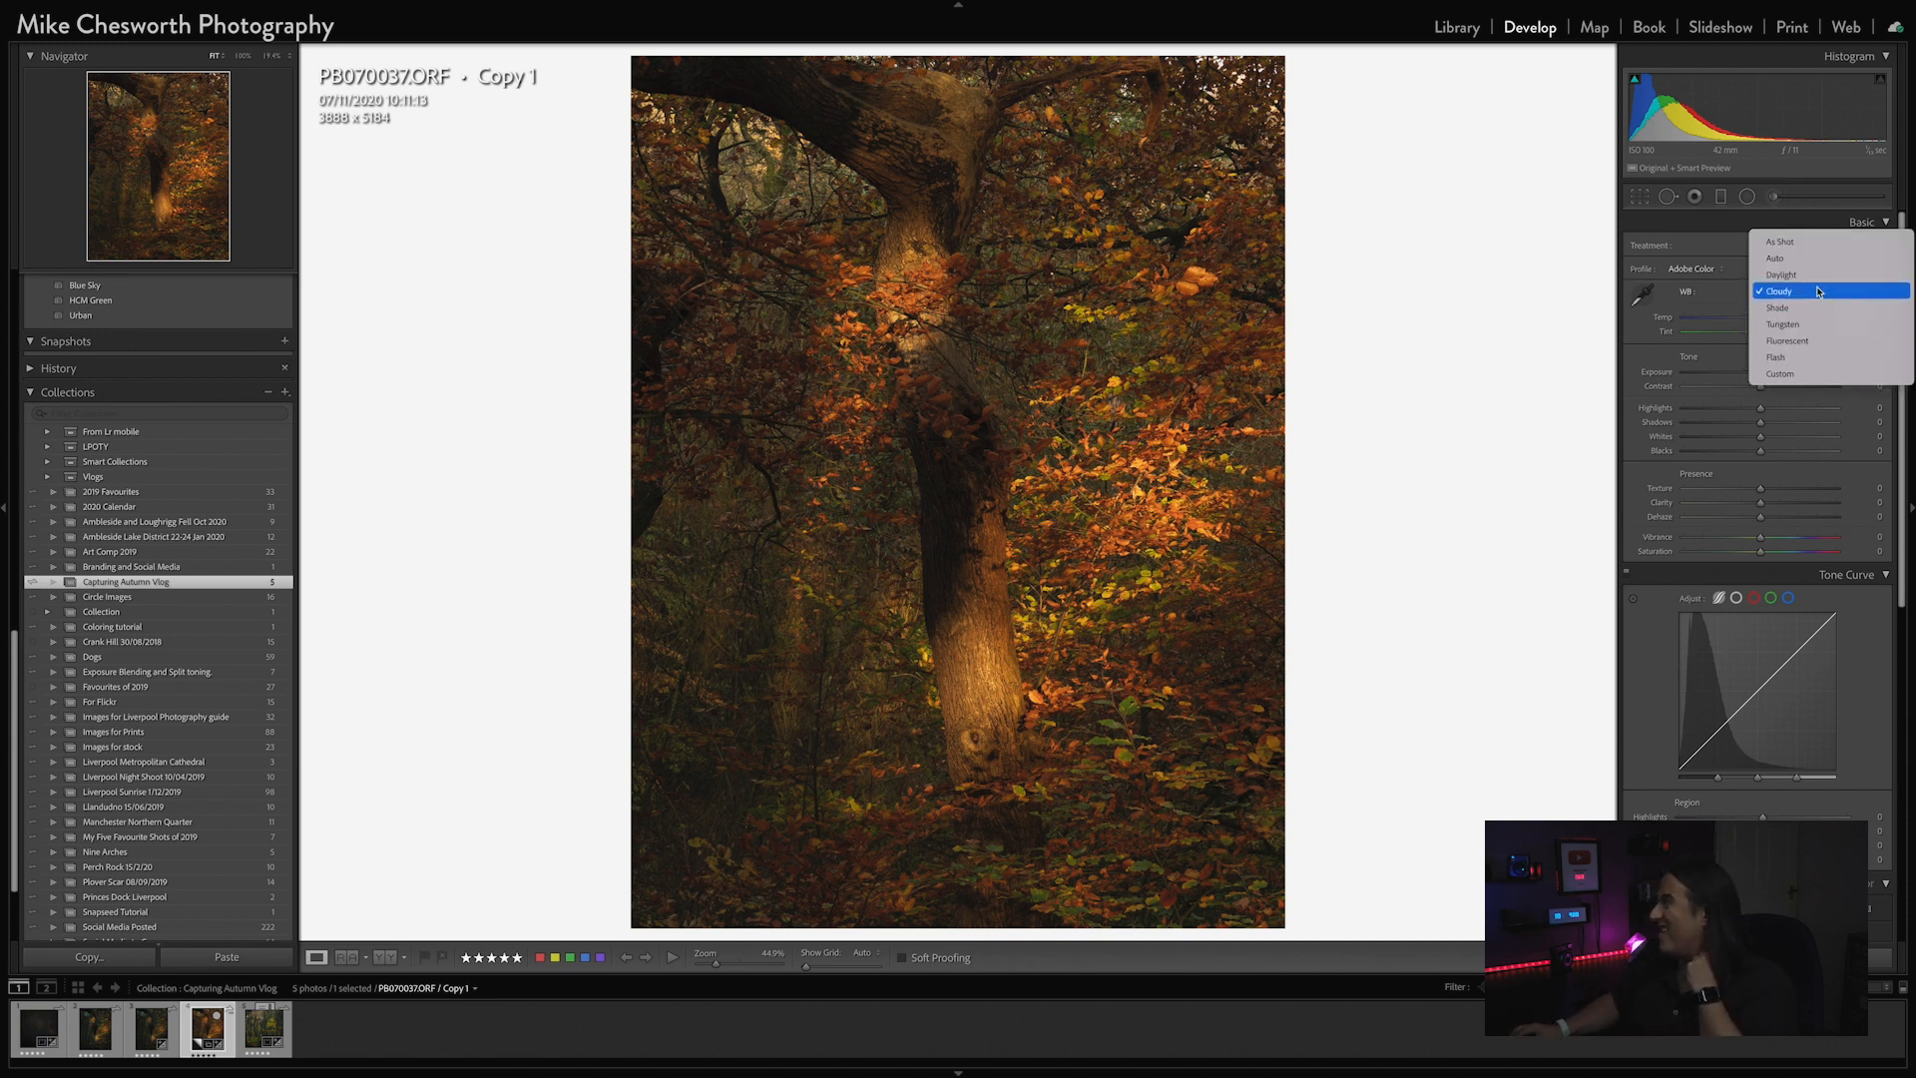
pyautogui.click(1817, 276)
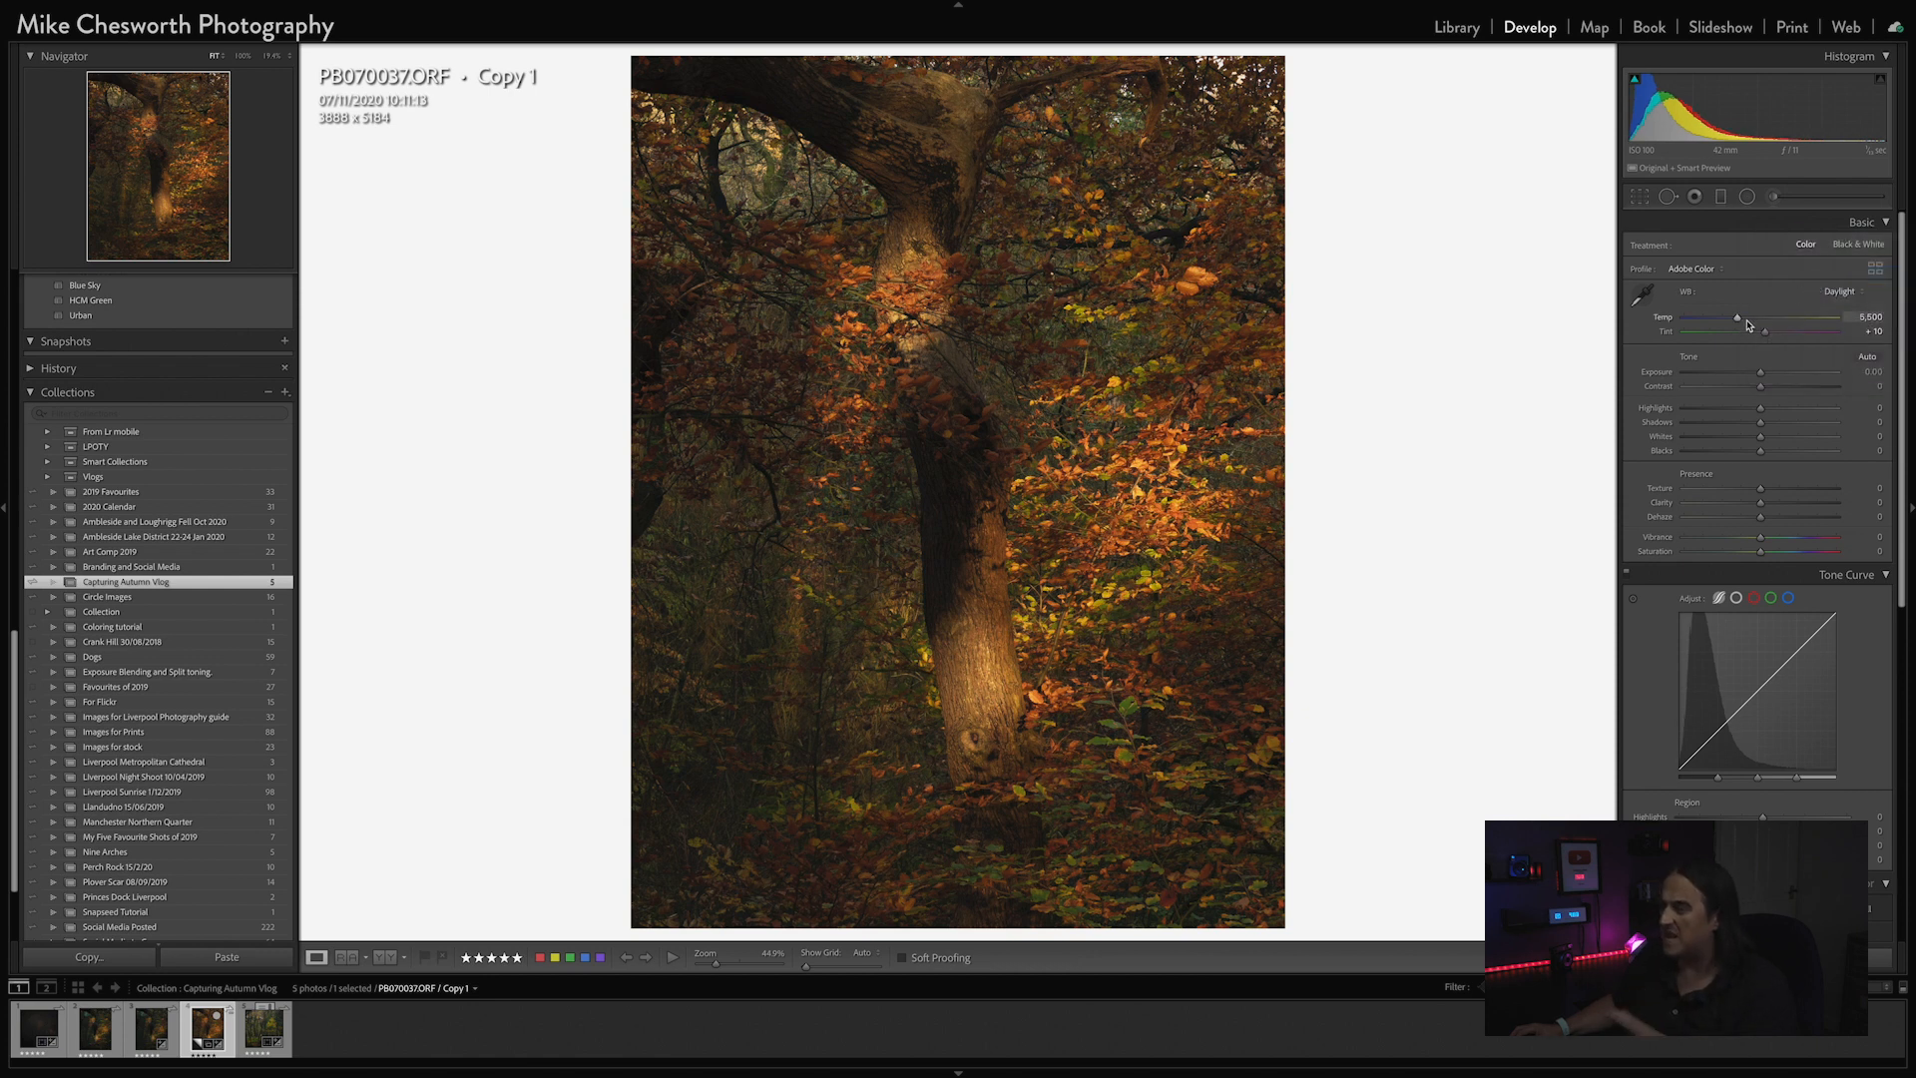
# Step: Apply the Auto white balance and set the tint to +11
pyautogui.click(1846, 292)
pyautogui.click(1842, 275)
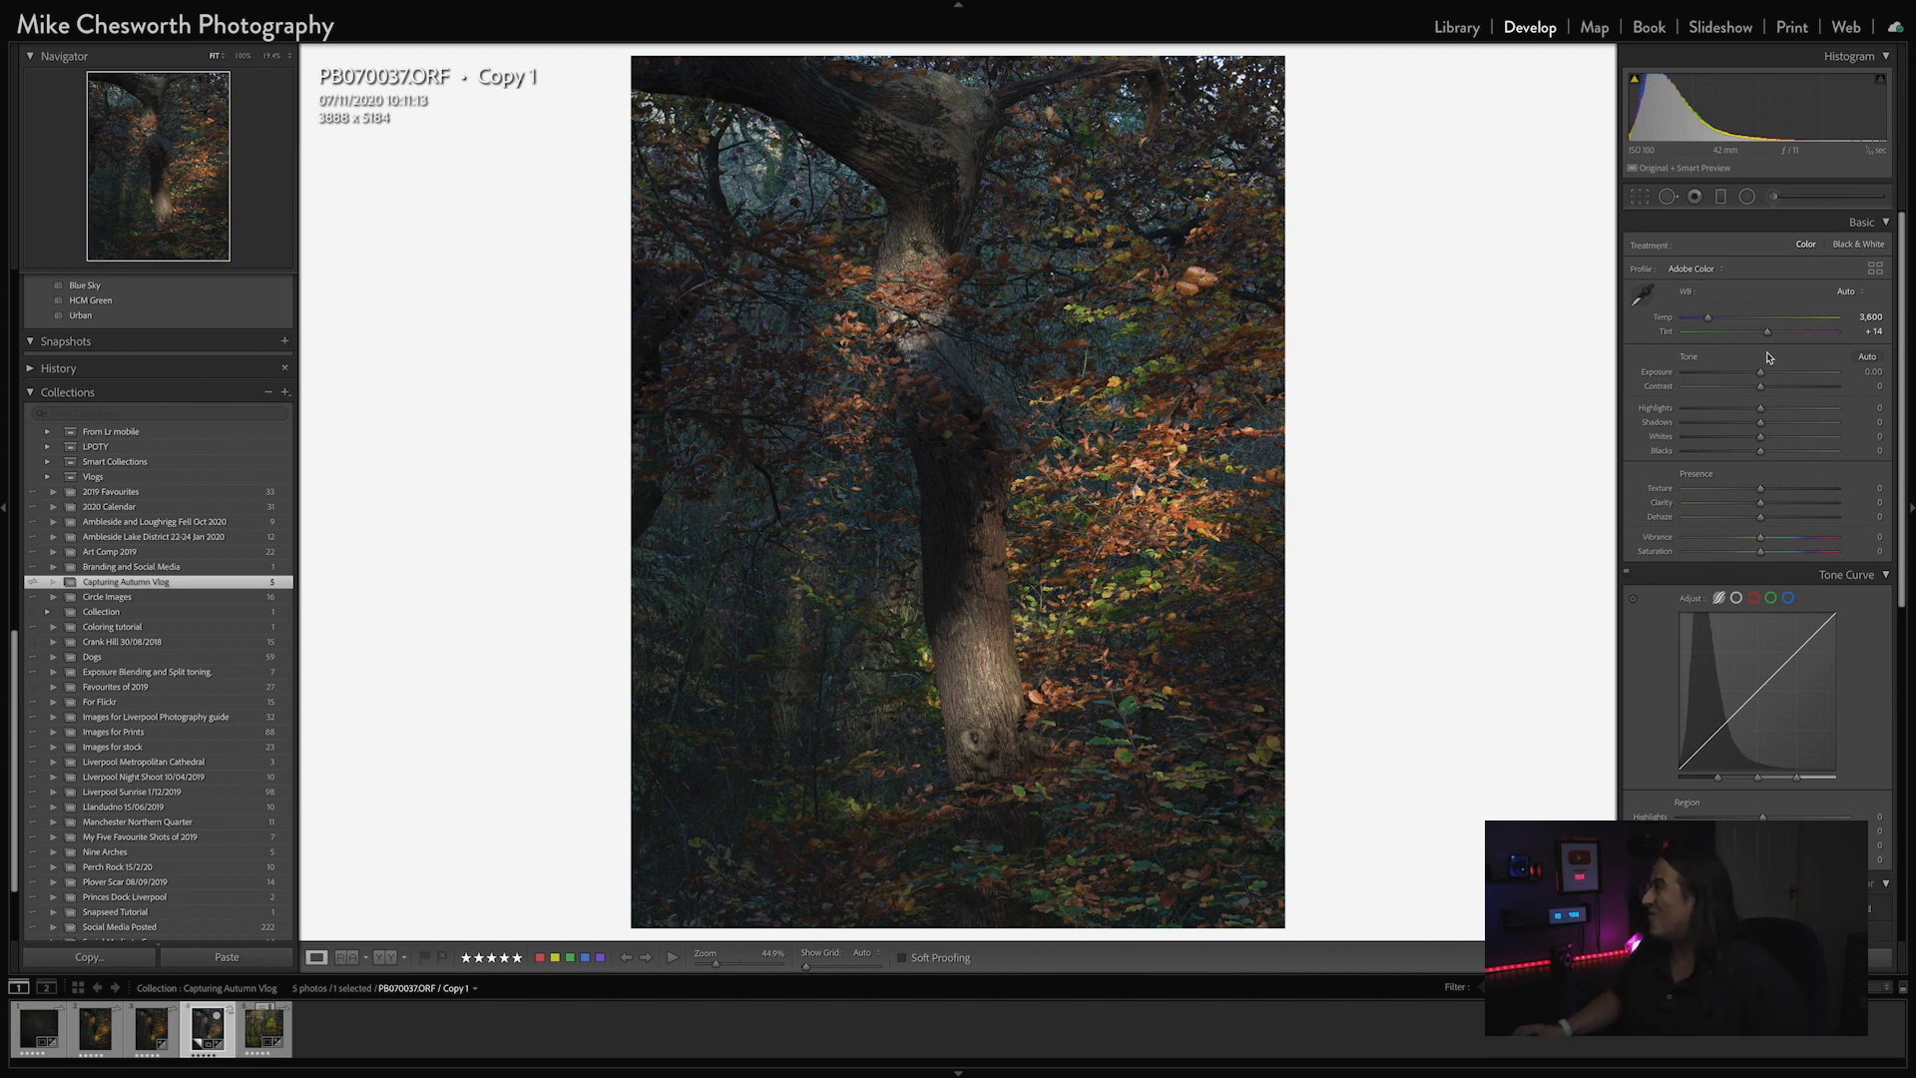
pyautogui.moveTo(1771, 337); pyautogui.dragTo(1768, 337)
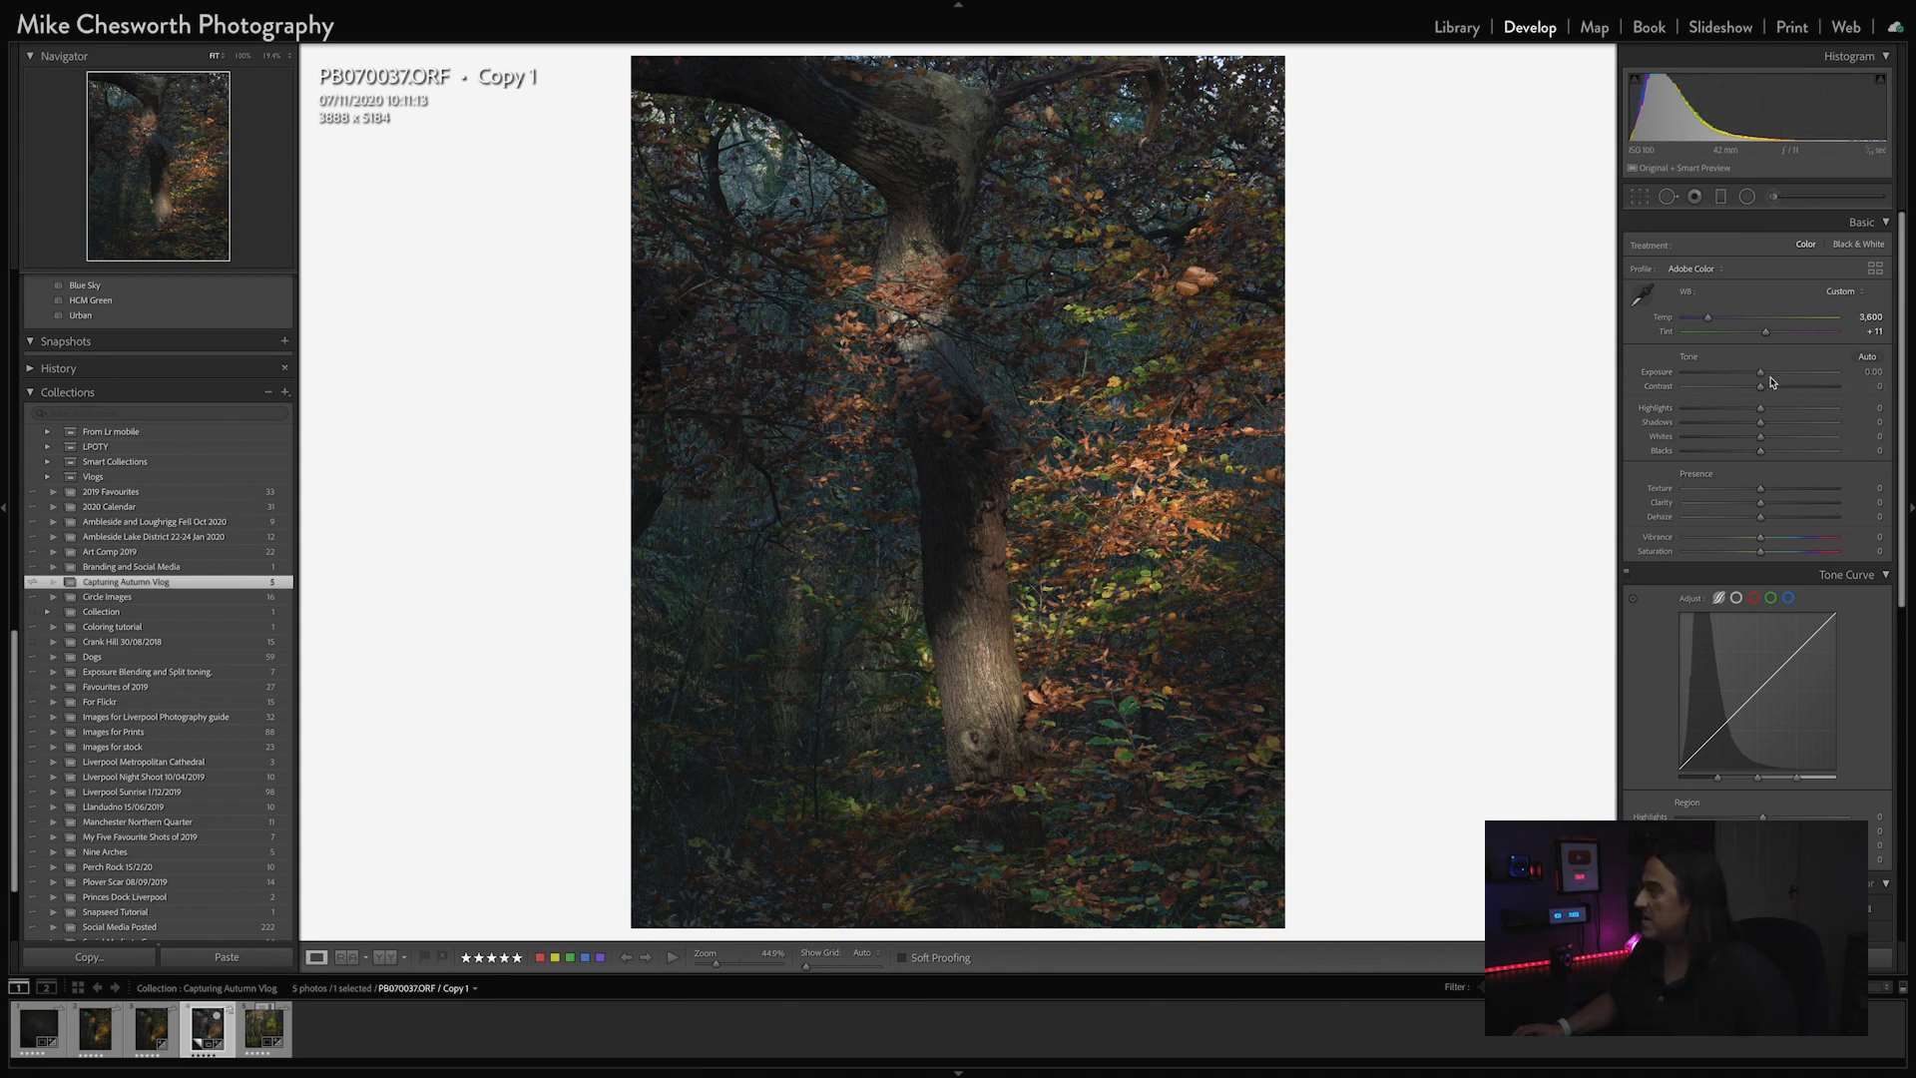
# Step: Set Exposure to -0.65, Contrast to +30, Highlights to +23, Shadows to -9, Whites to +19 and Blacks to -17
pyautogui.moveTo(1765, 379); pyautogui.dragTo(1759, 379)
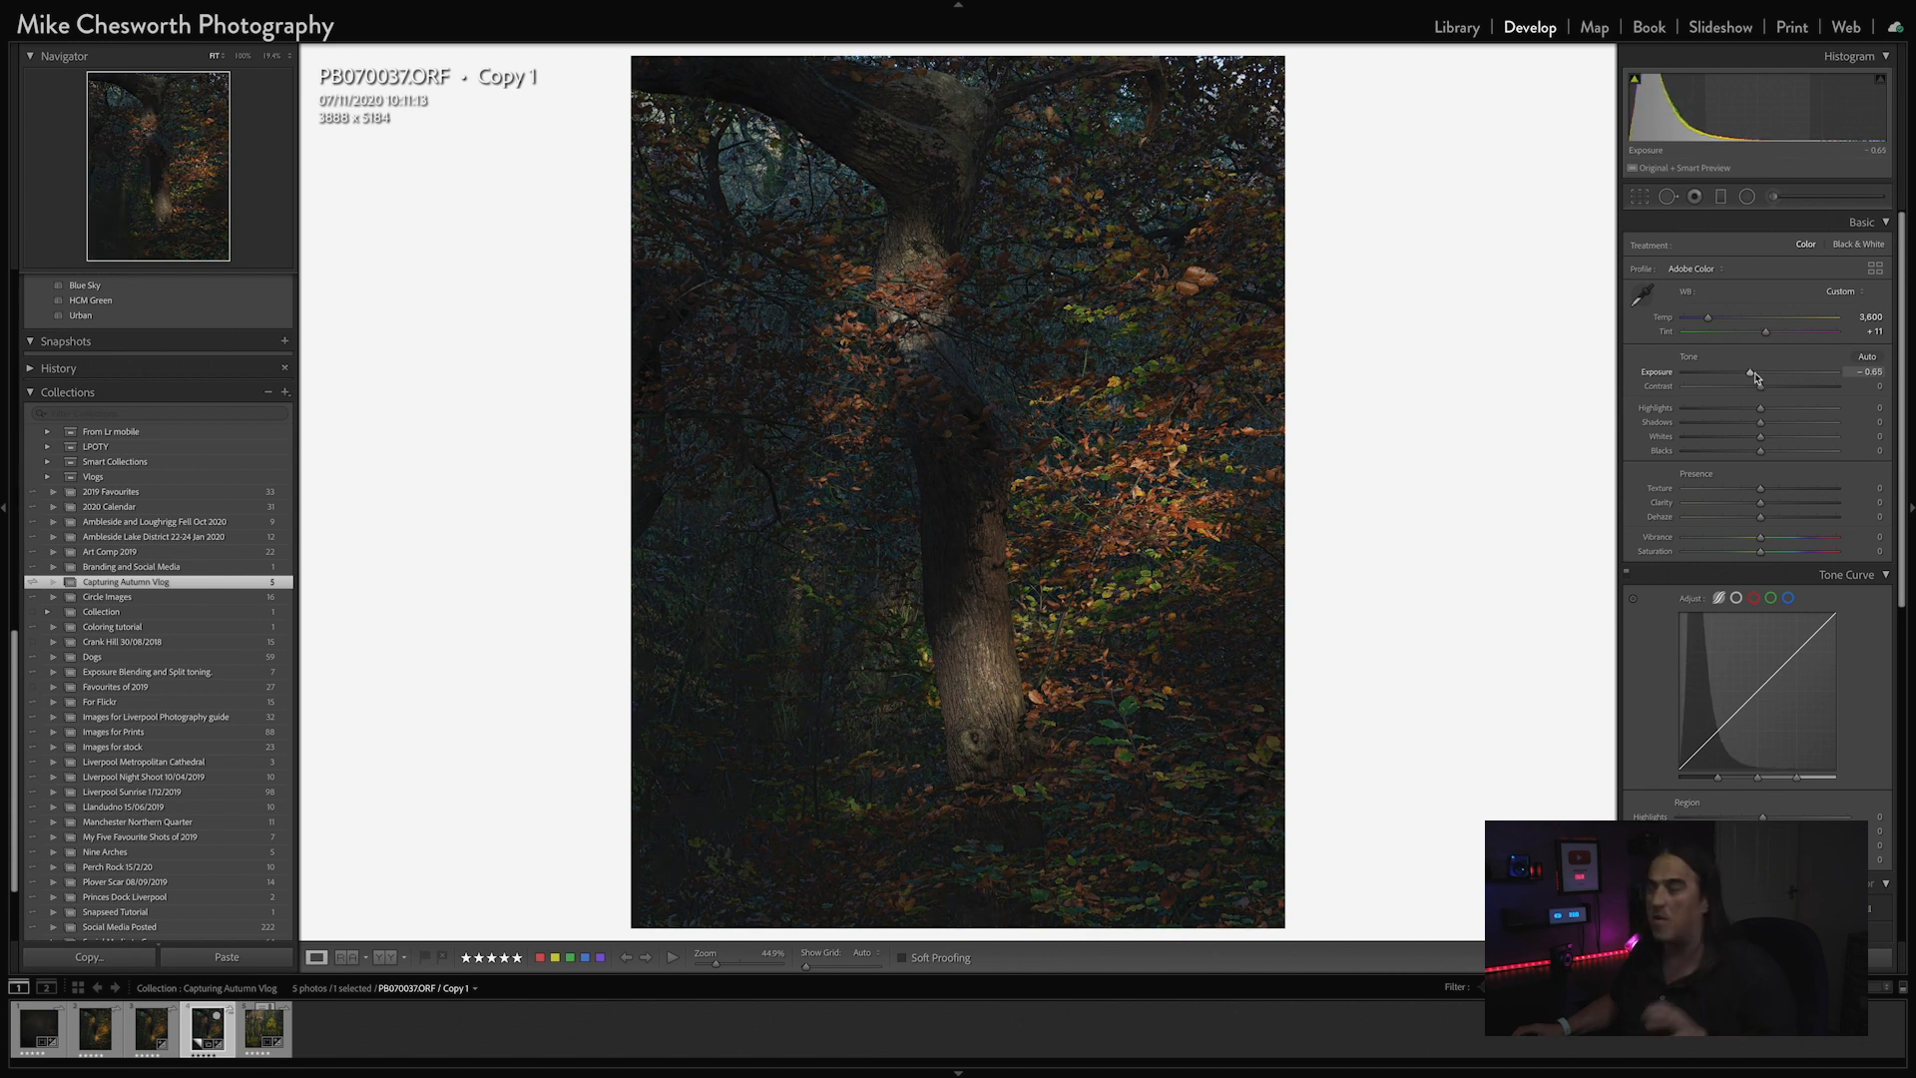
pyautogui.moveTo(1760, 393); pyautogui.dragTo(1783, 390)
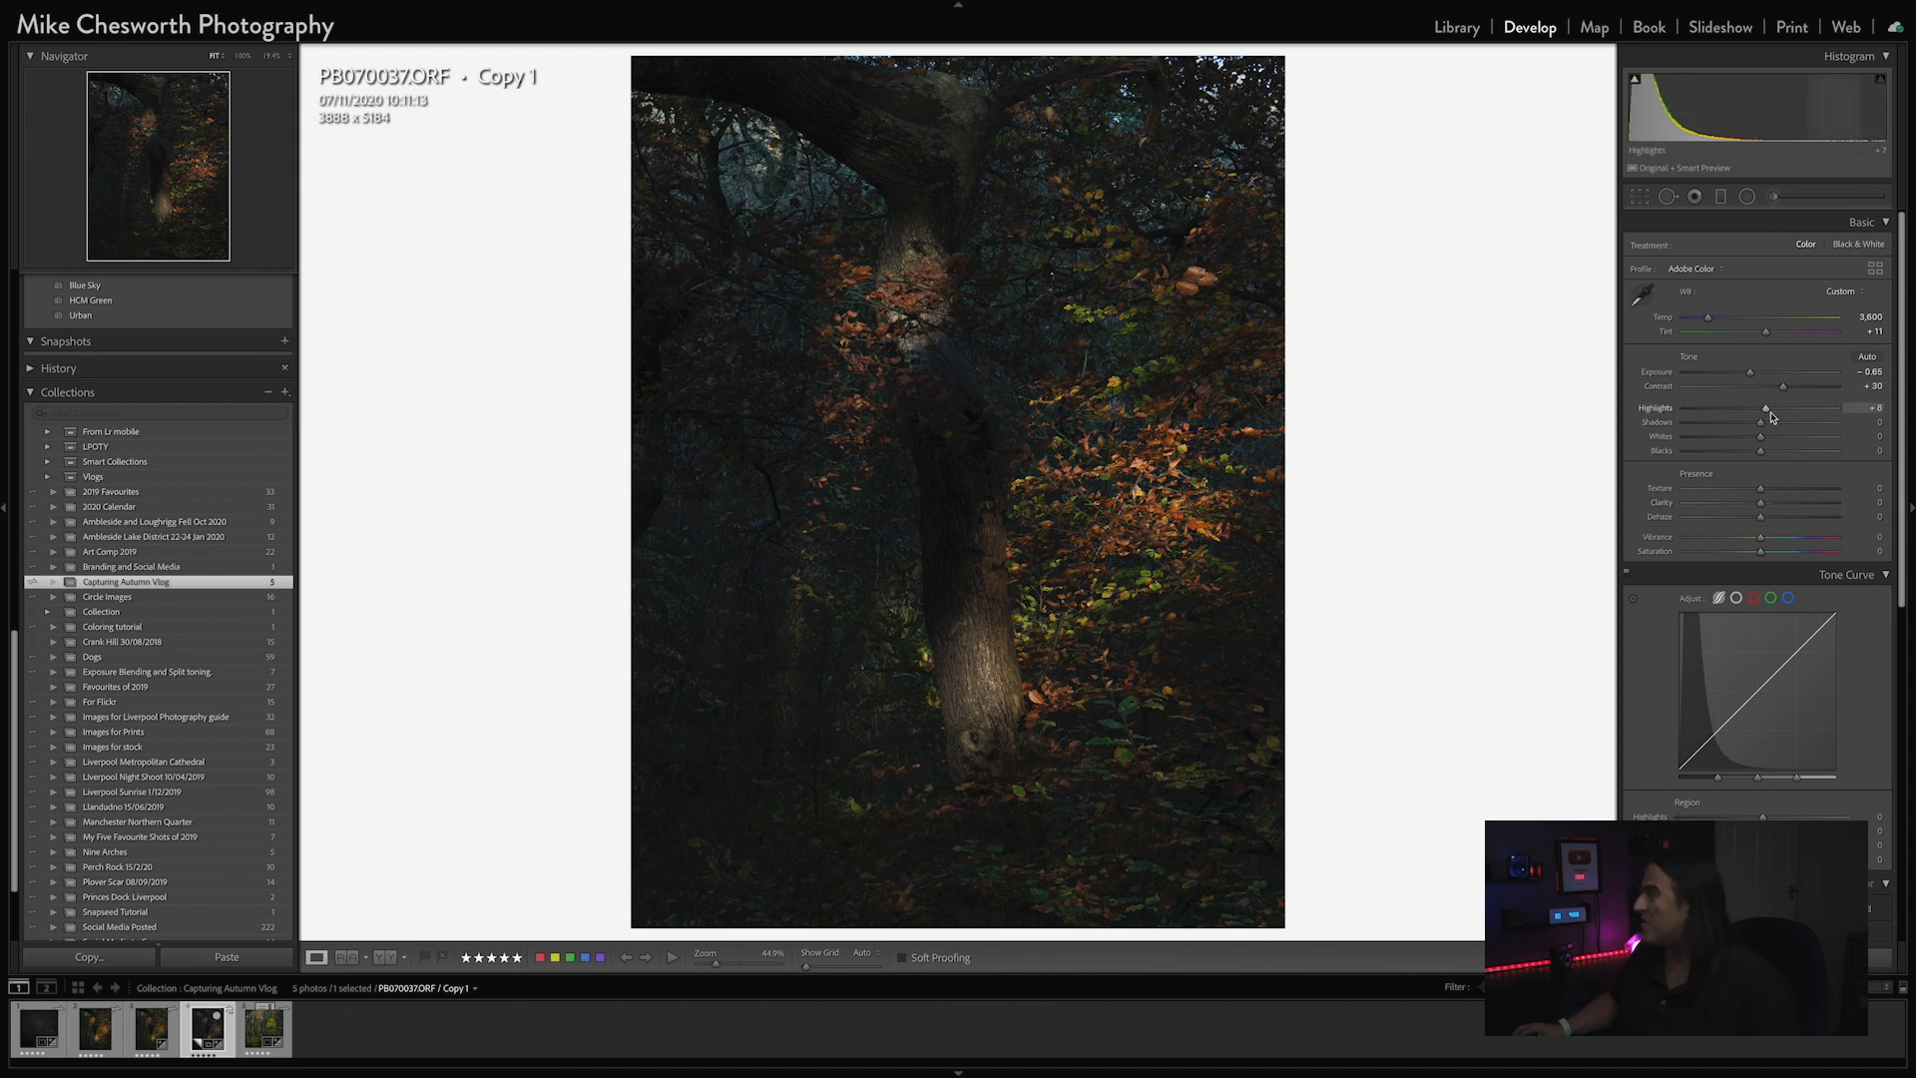
pyautogui.moveTo(1761, 423); pyautogui.dragTo(1759, 426)
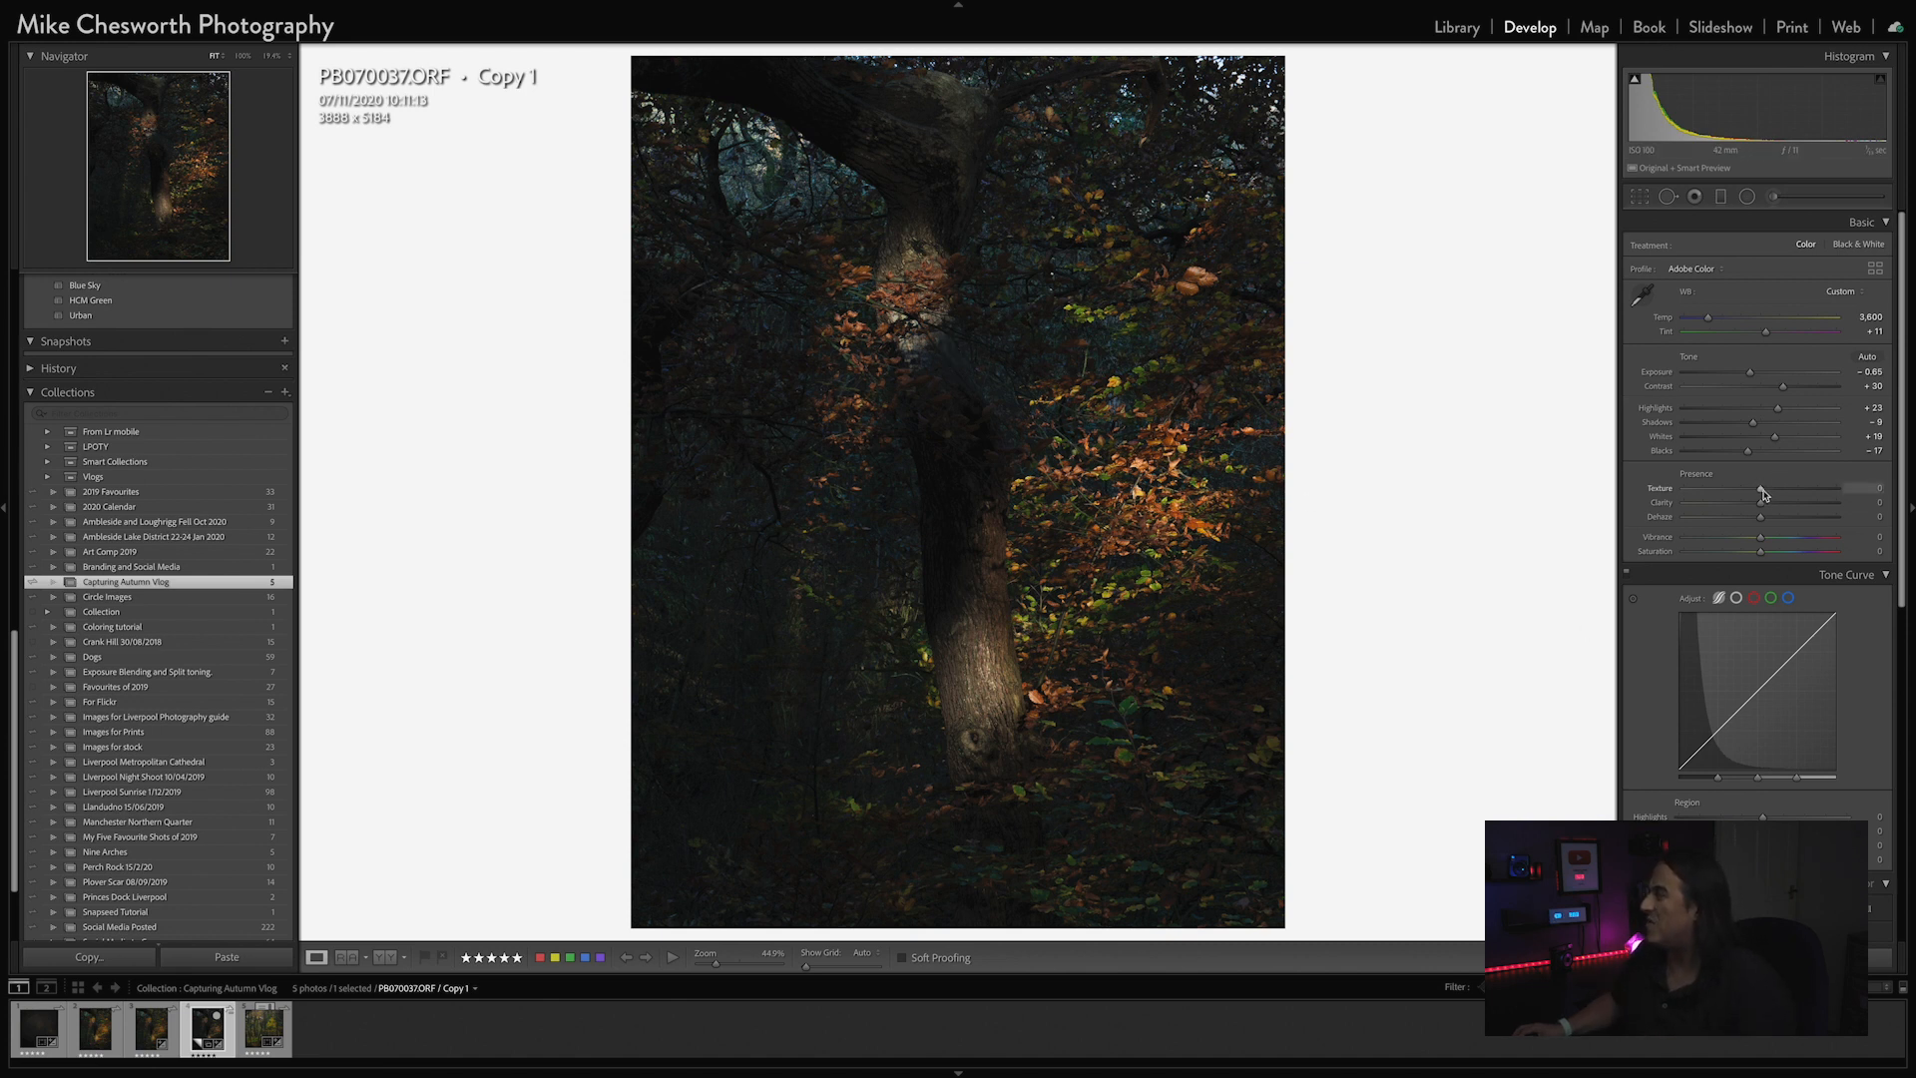
# Step: Set Texture to +18, Clarity to -9, Dehaze to +6, Vibrance to +10 and Saturation to +11
pyautogui.moveTo(1775, 495); pyautogui.dragTo(1778, 495)
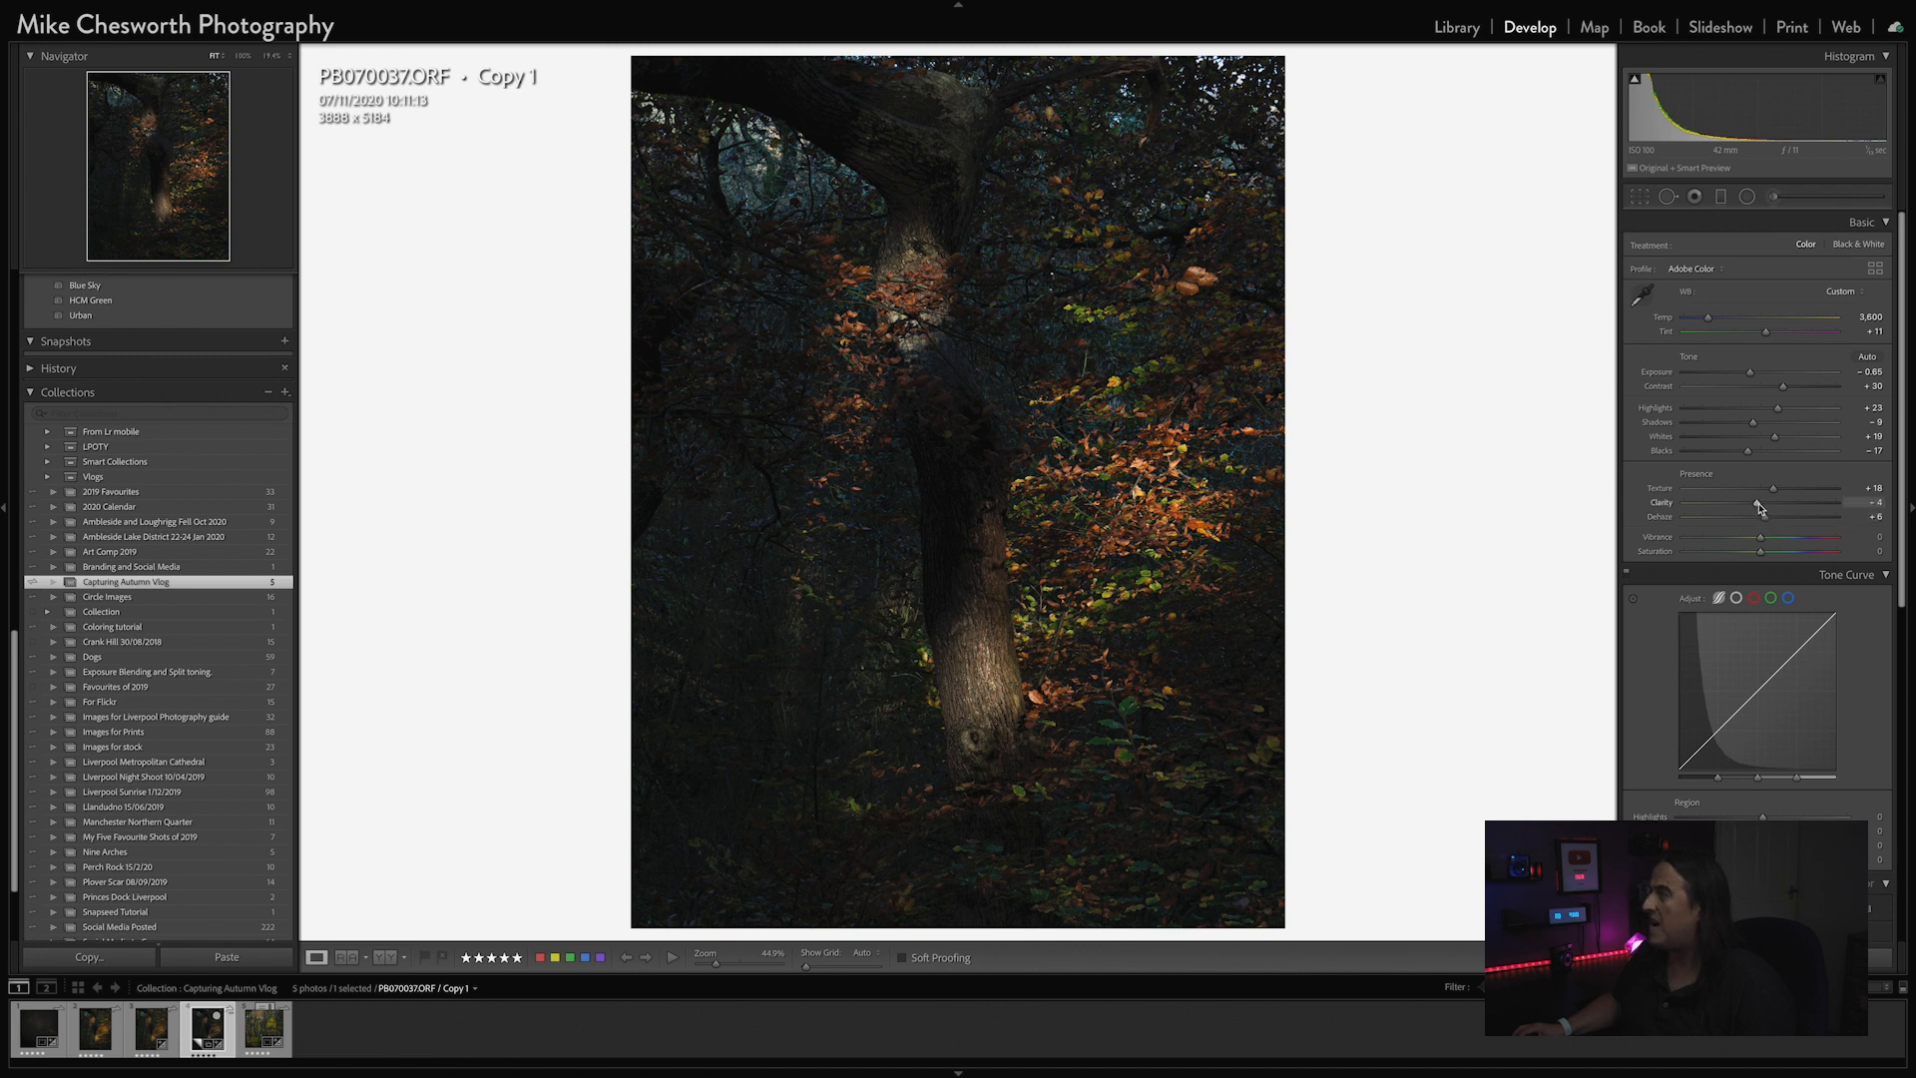
pyautogui.scroll(-1, 1787, 791)
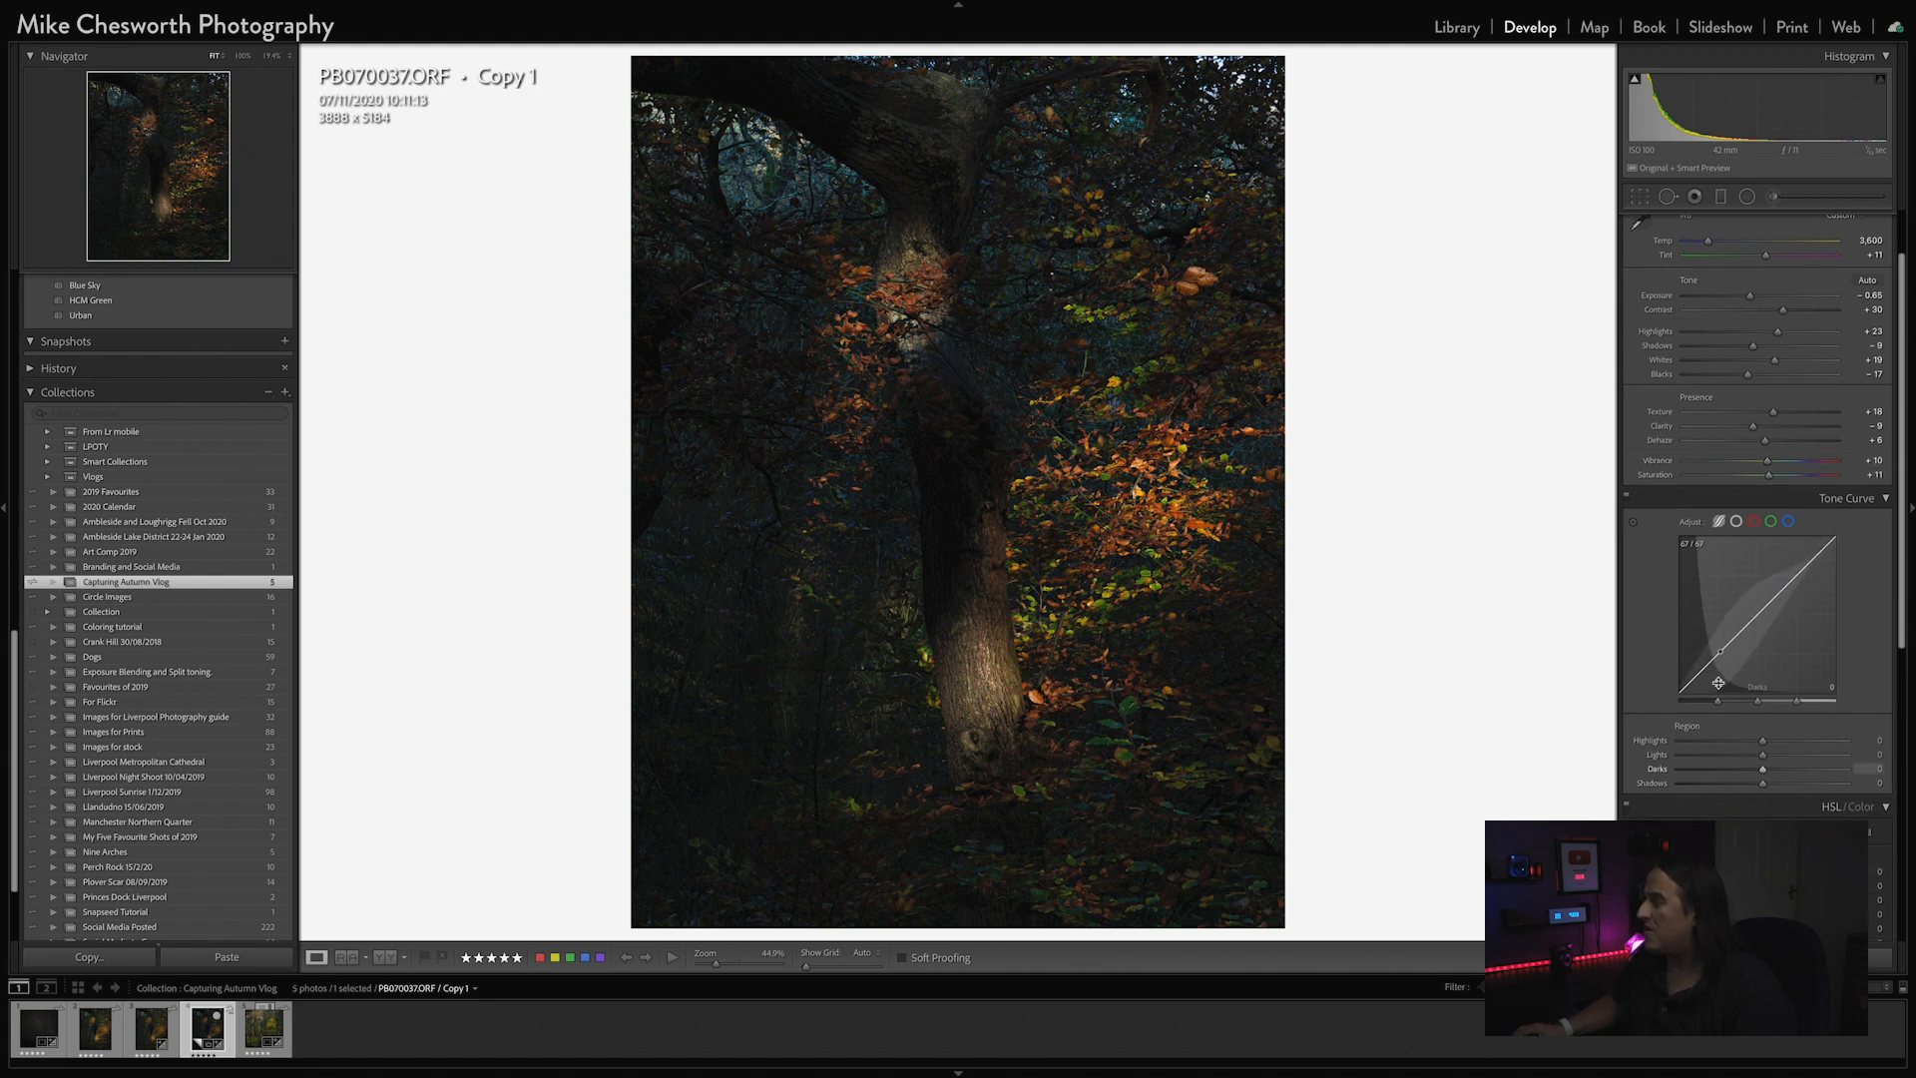
# Step: Set the HSL luminance of red to +6, orange to +12 and green to +13
pyautogui.scroll(-2, 1726, 718)
pyautogui.scroll(-3, 1726, 718)
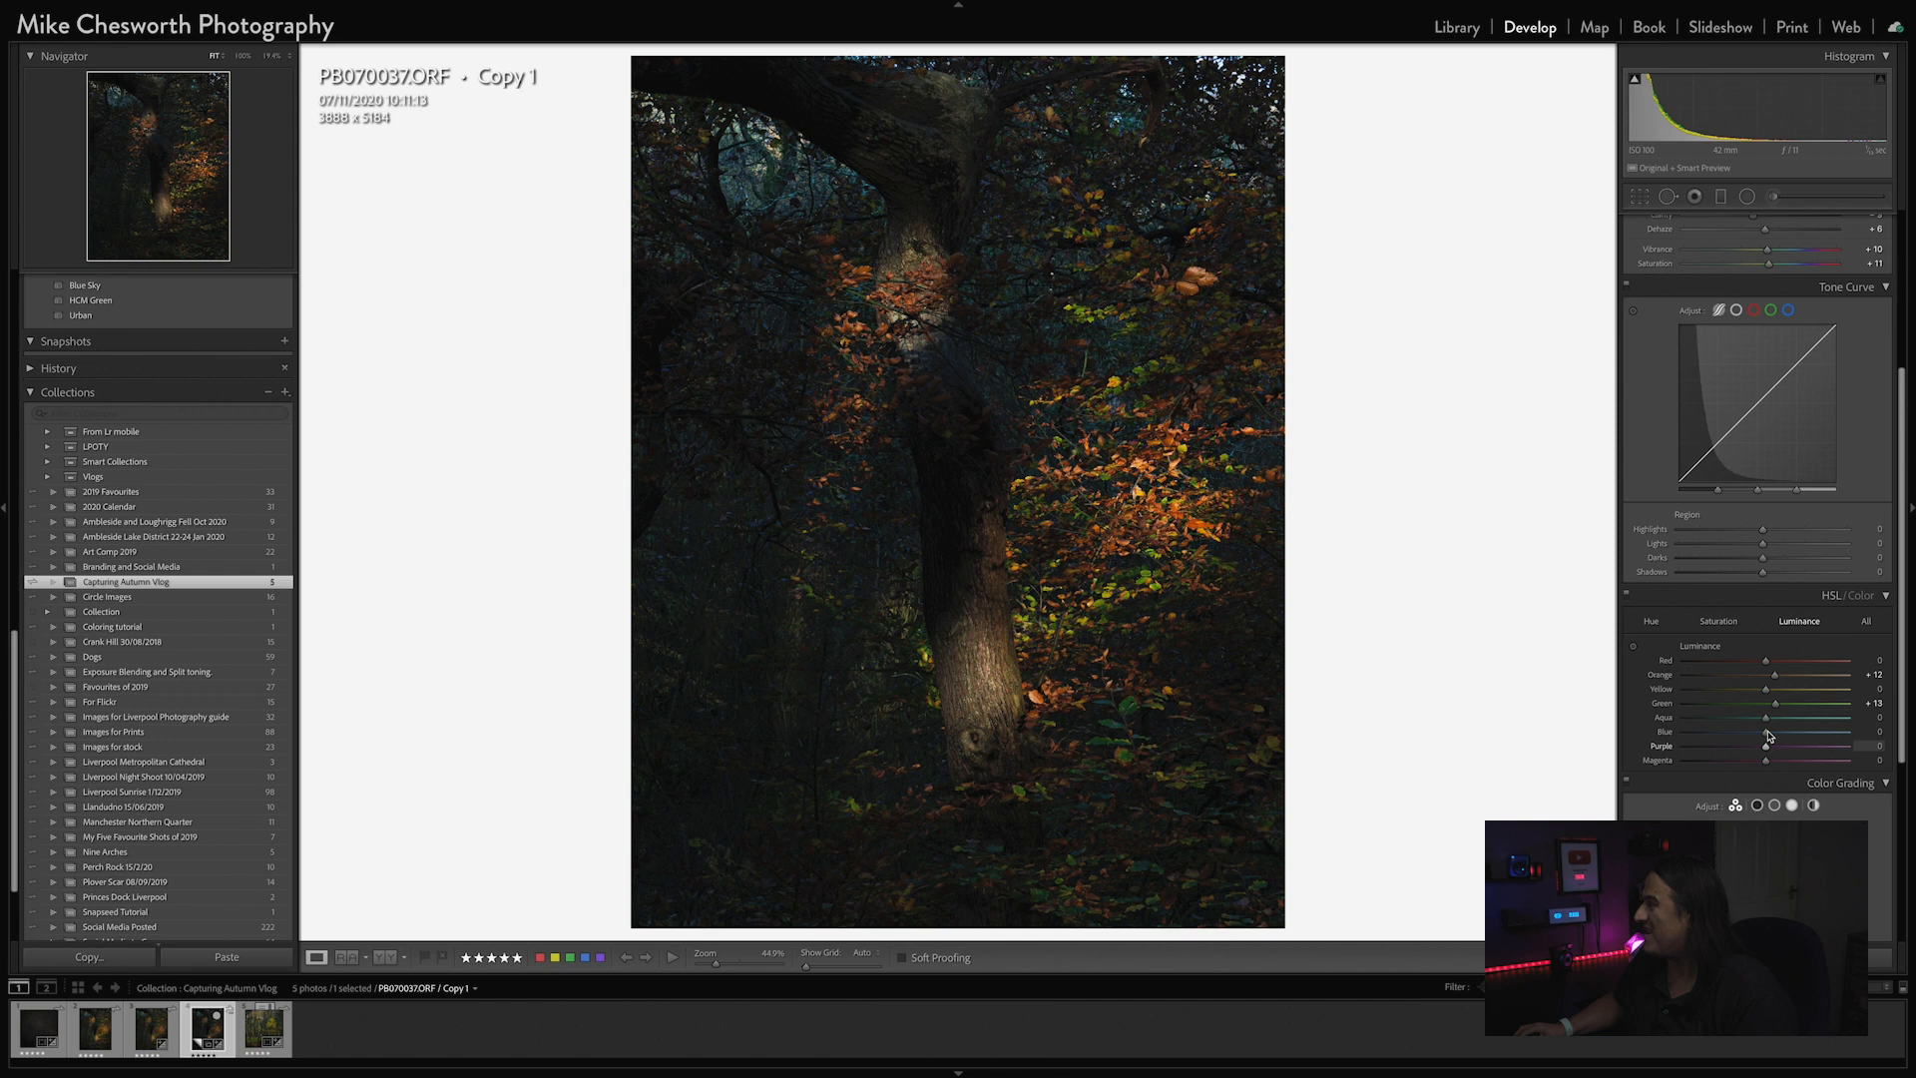
pyautogui.moveTo(1770, 663); pyautogui.dragTo(1772, 665)
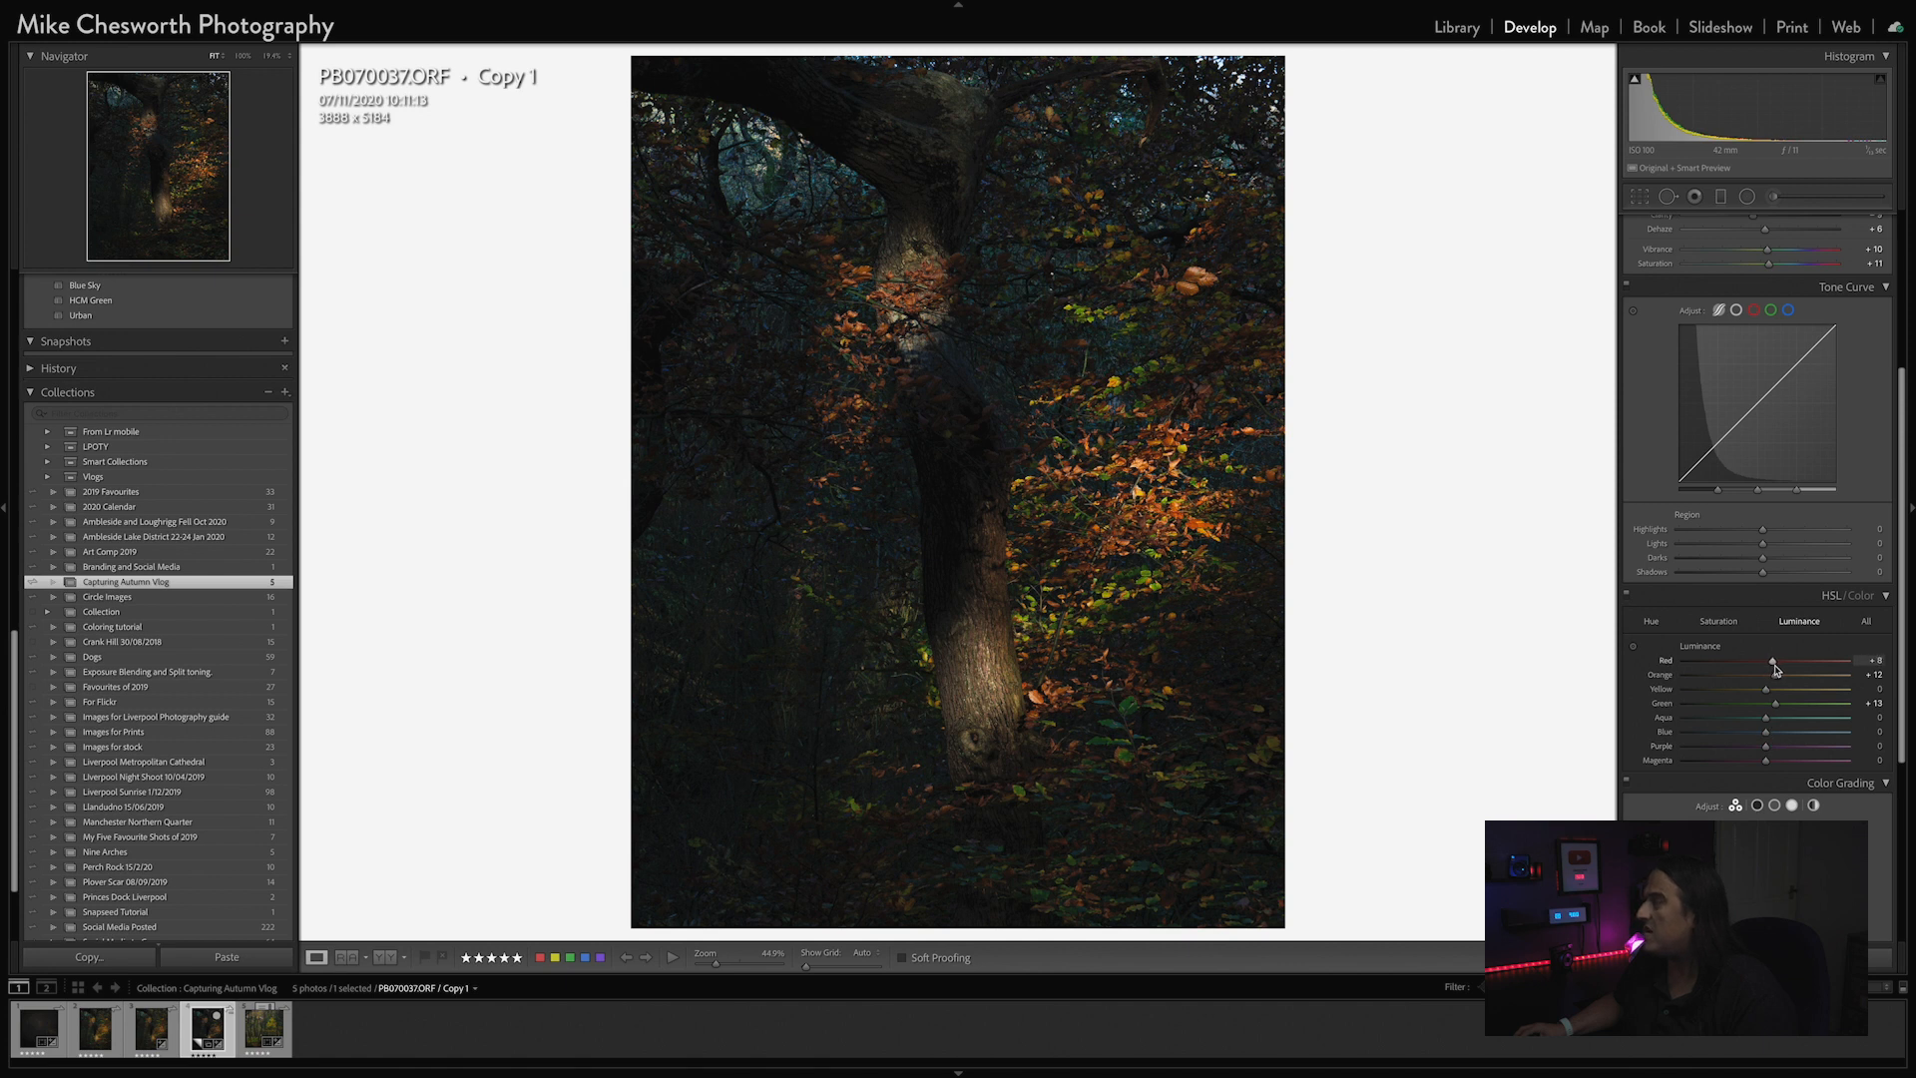
# Step: Compare the photo with and without the HSL/Color adjustments
pyautogui.scroll(6, 1768, 790)
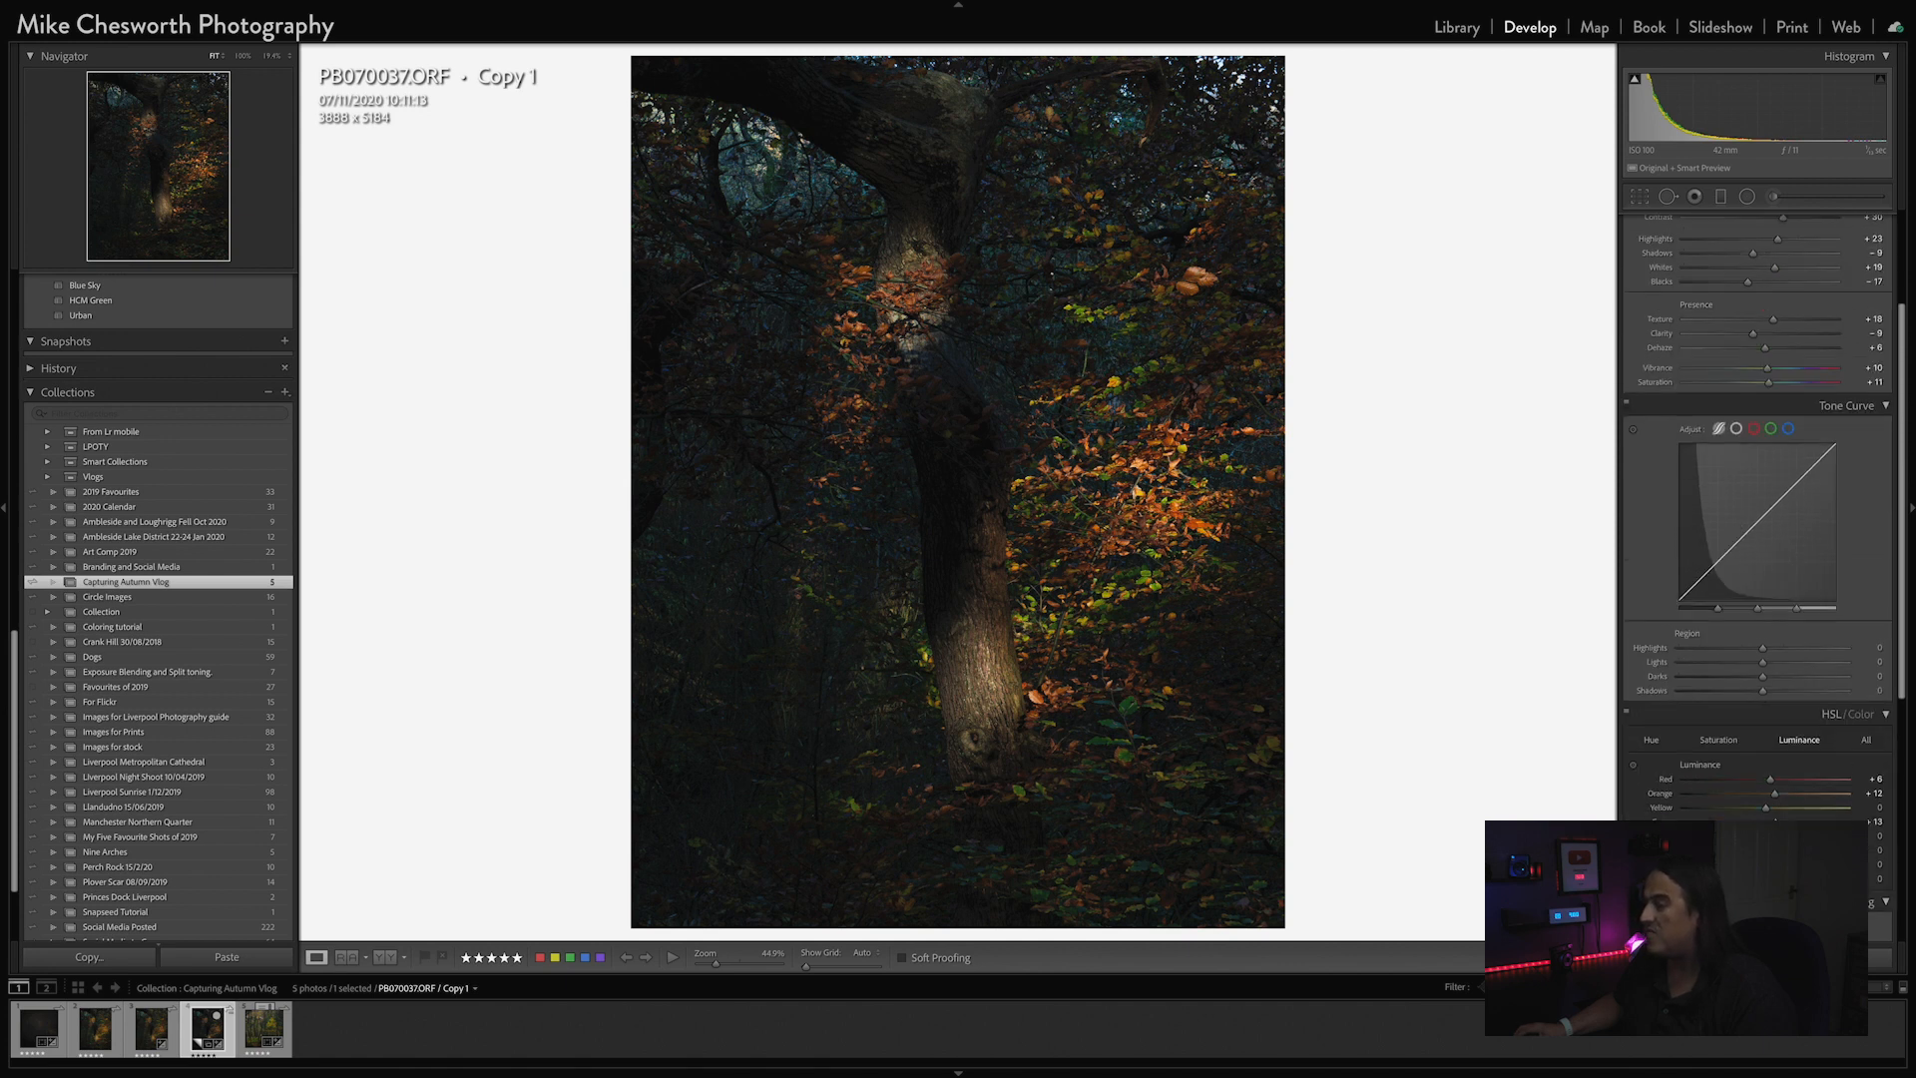
pyautogui.scroll(-8, 1715, 742)
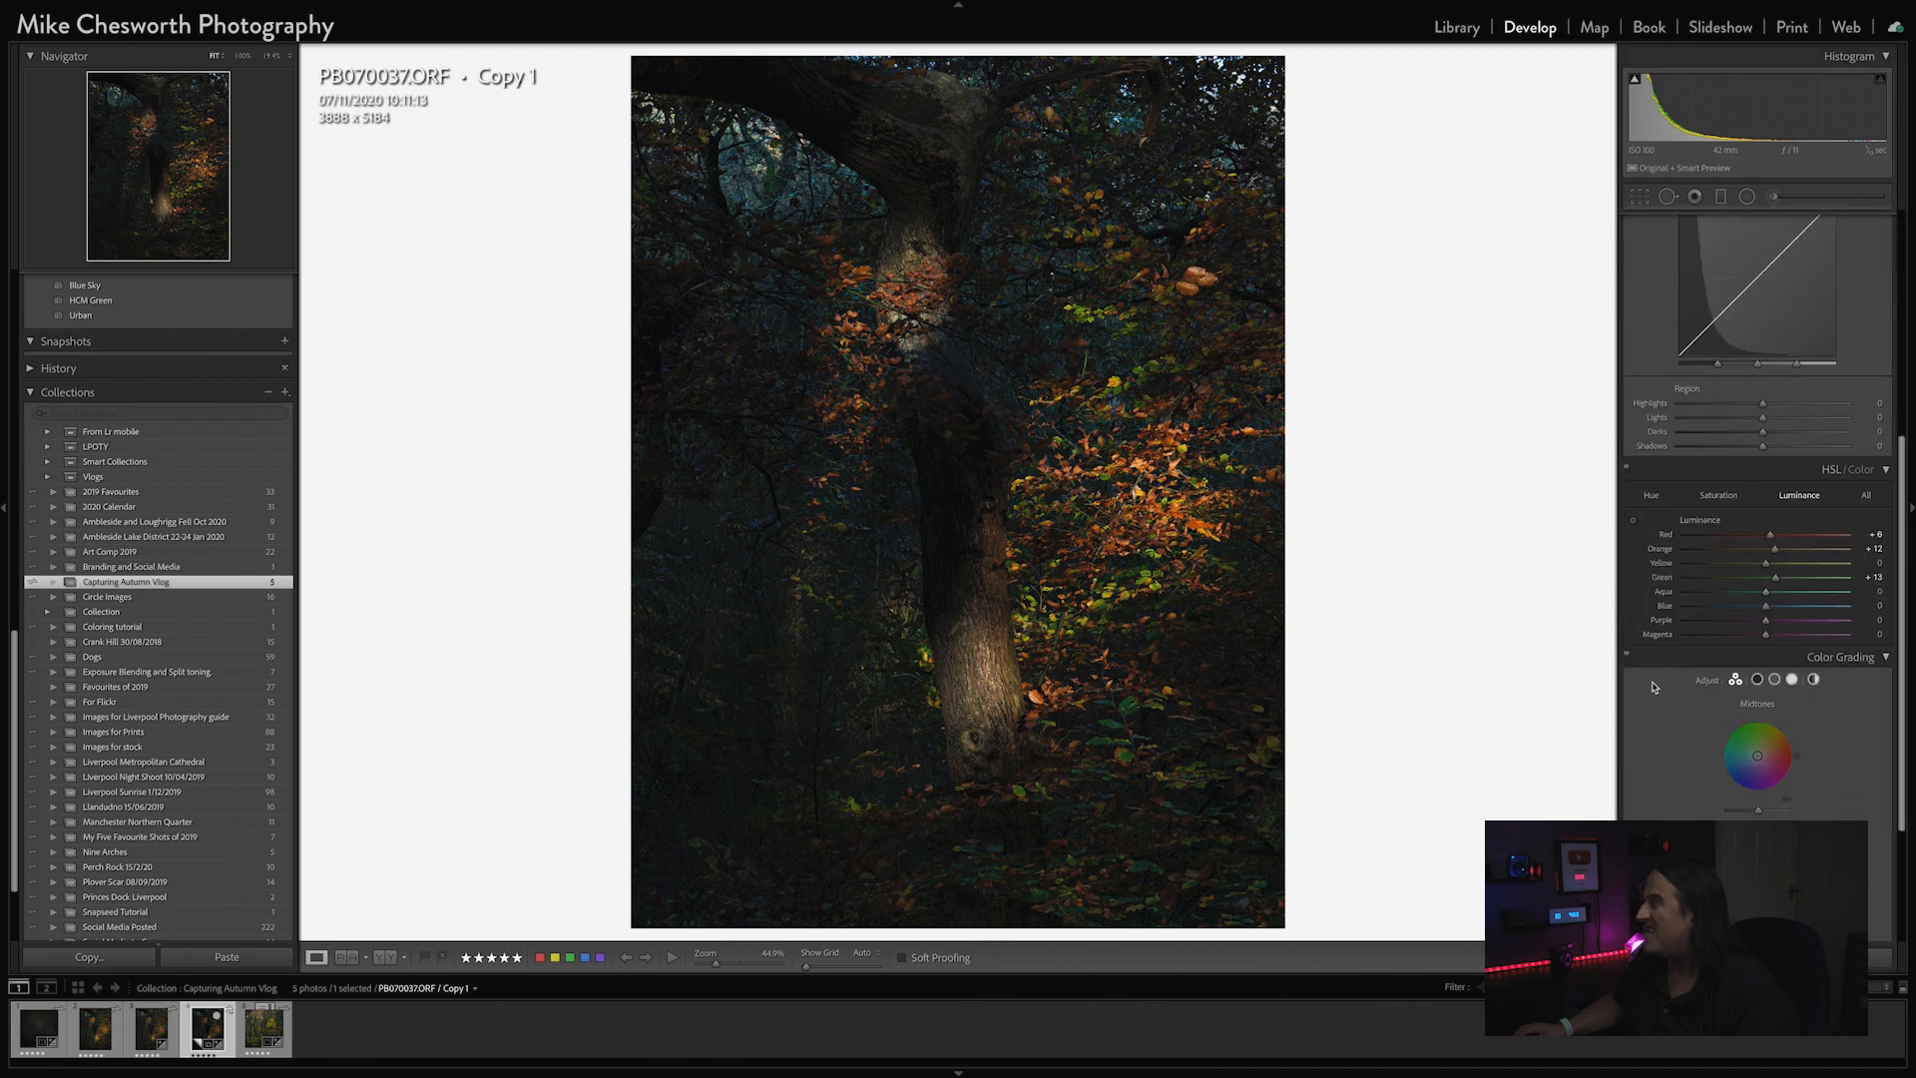
pyautogui.click(1626, 469)
pyautogui.click(1626, 470)
pyautogui.click(1626, 469)
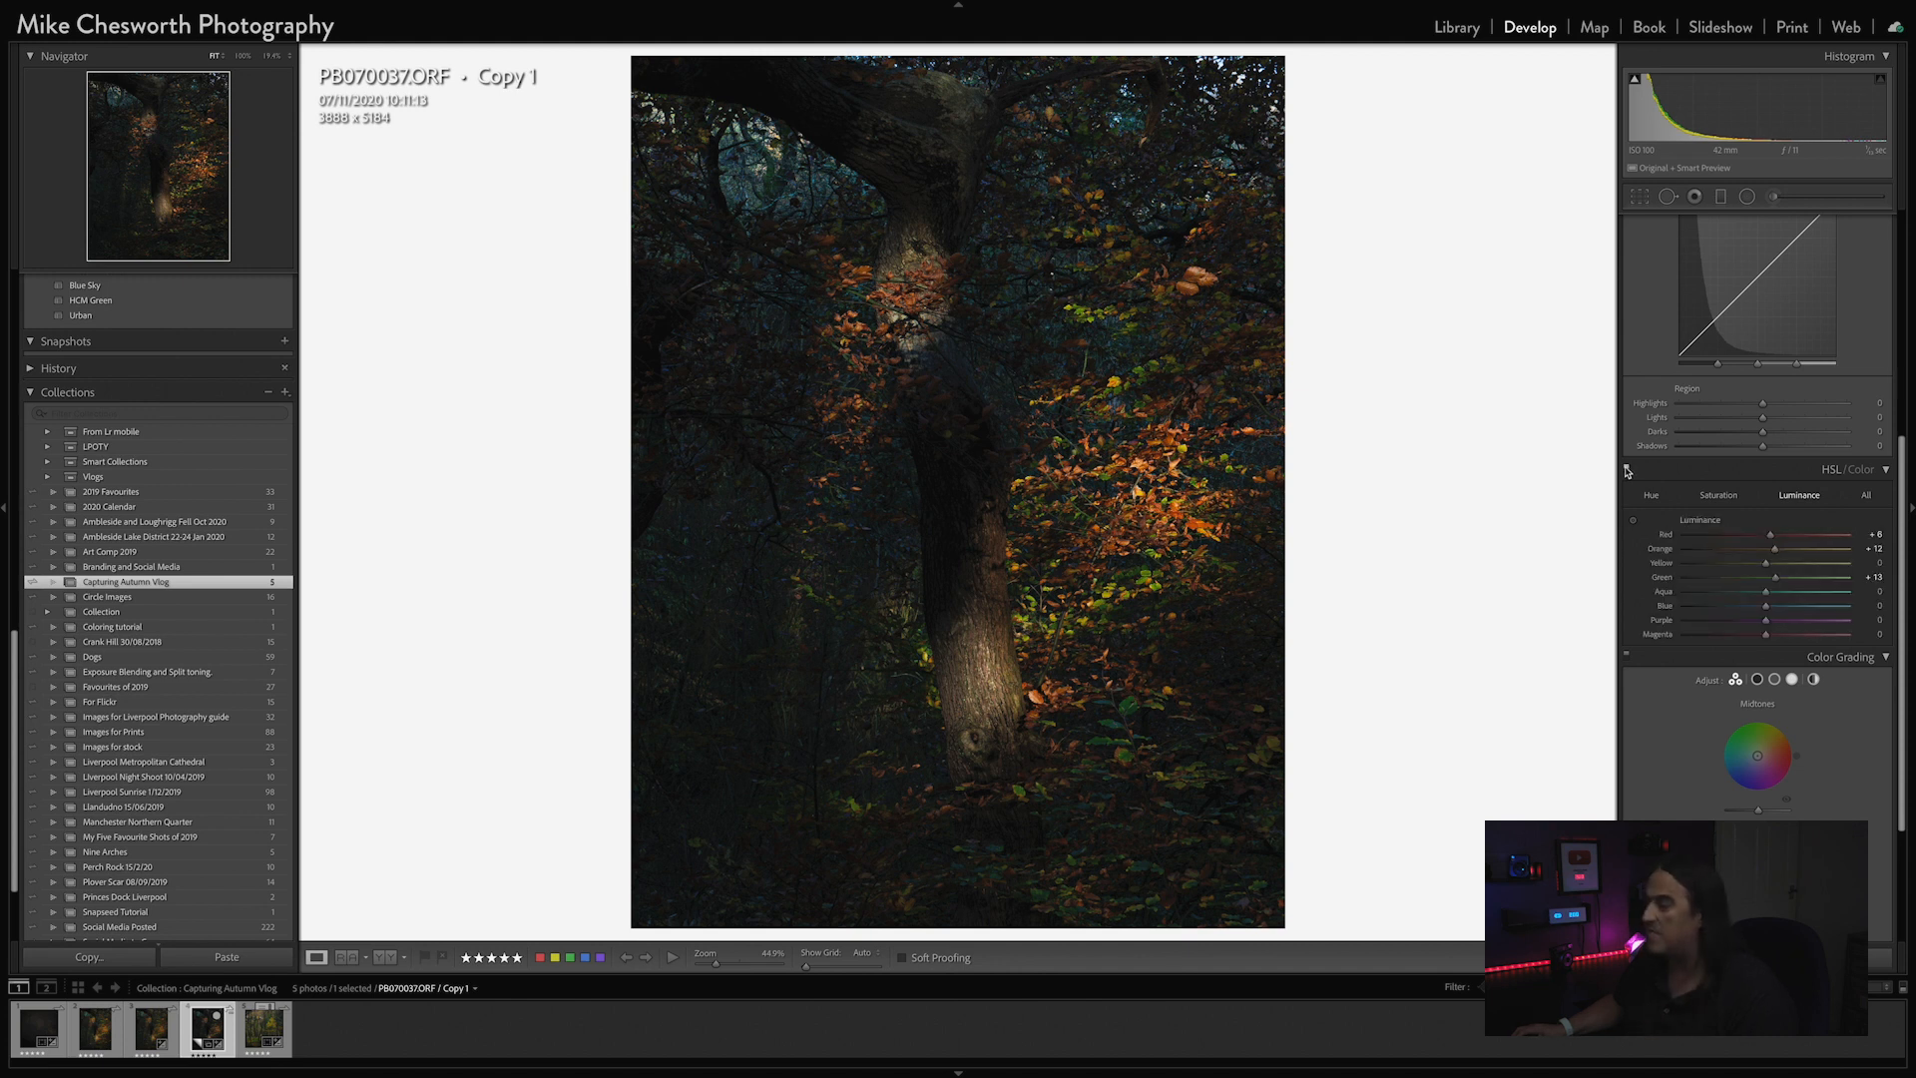
pyautogui.click(1626, 469)
pyautogui.scroll(4, 1657, 599)
pyautogui.scroll(1, 1660, 635)
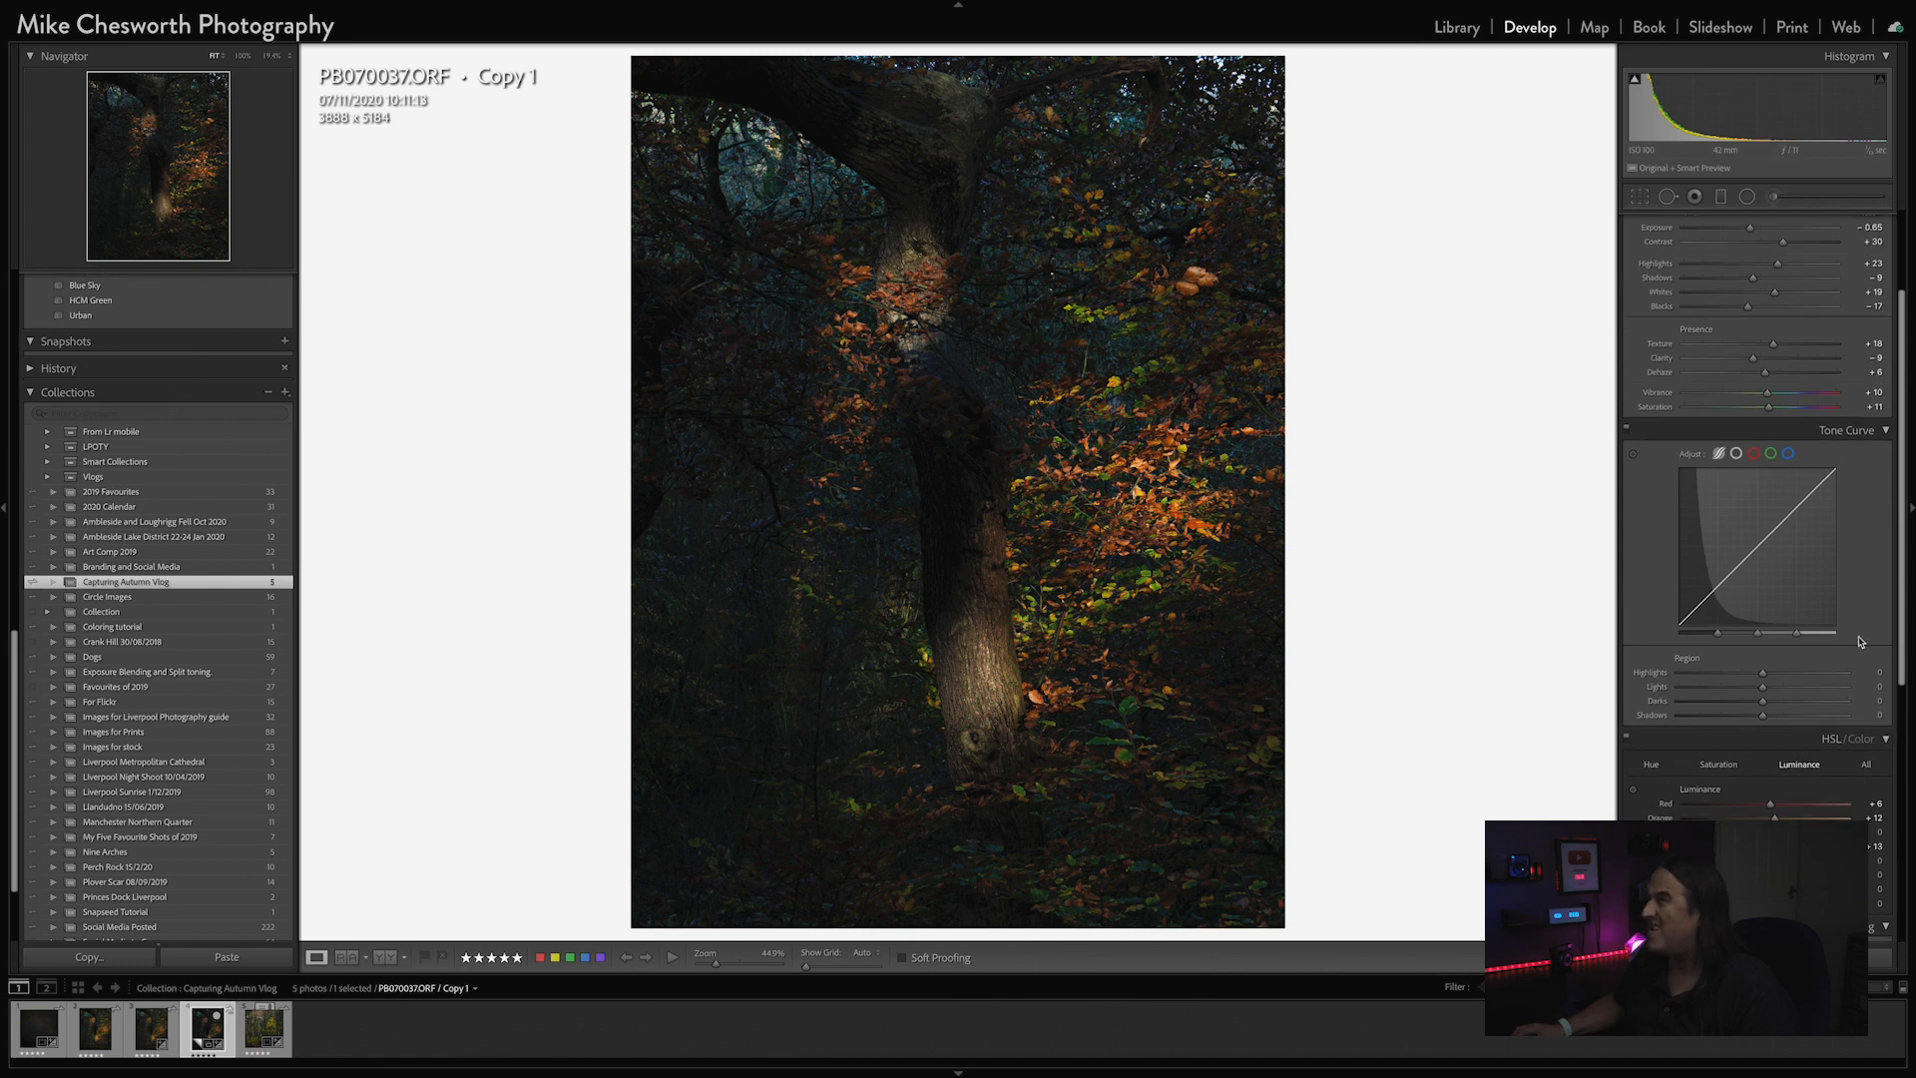
pyautogui.scroll(-8, 1861, 642)
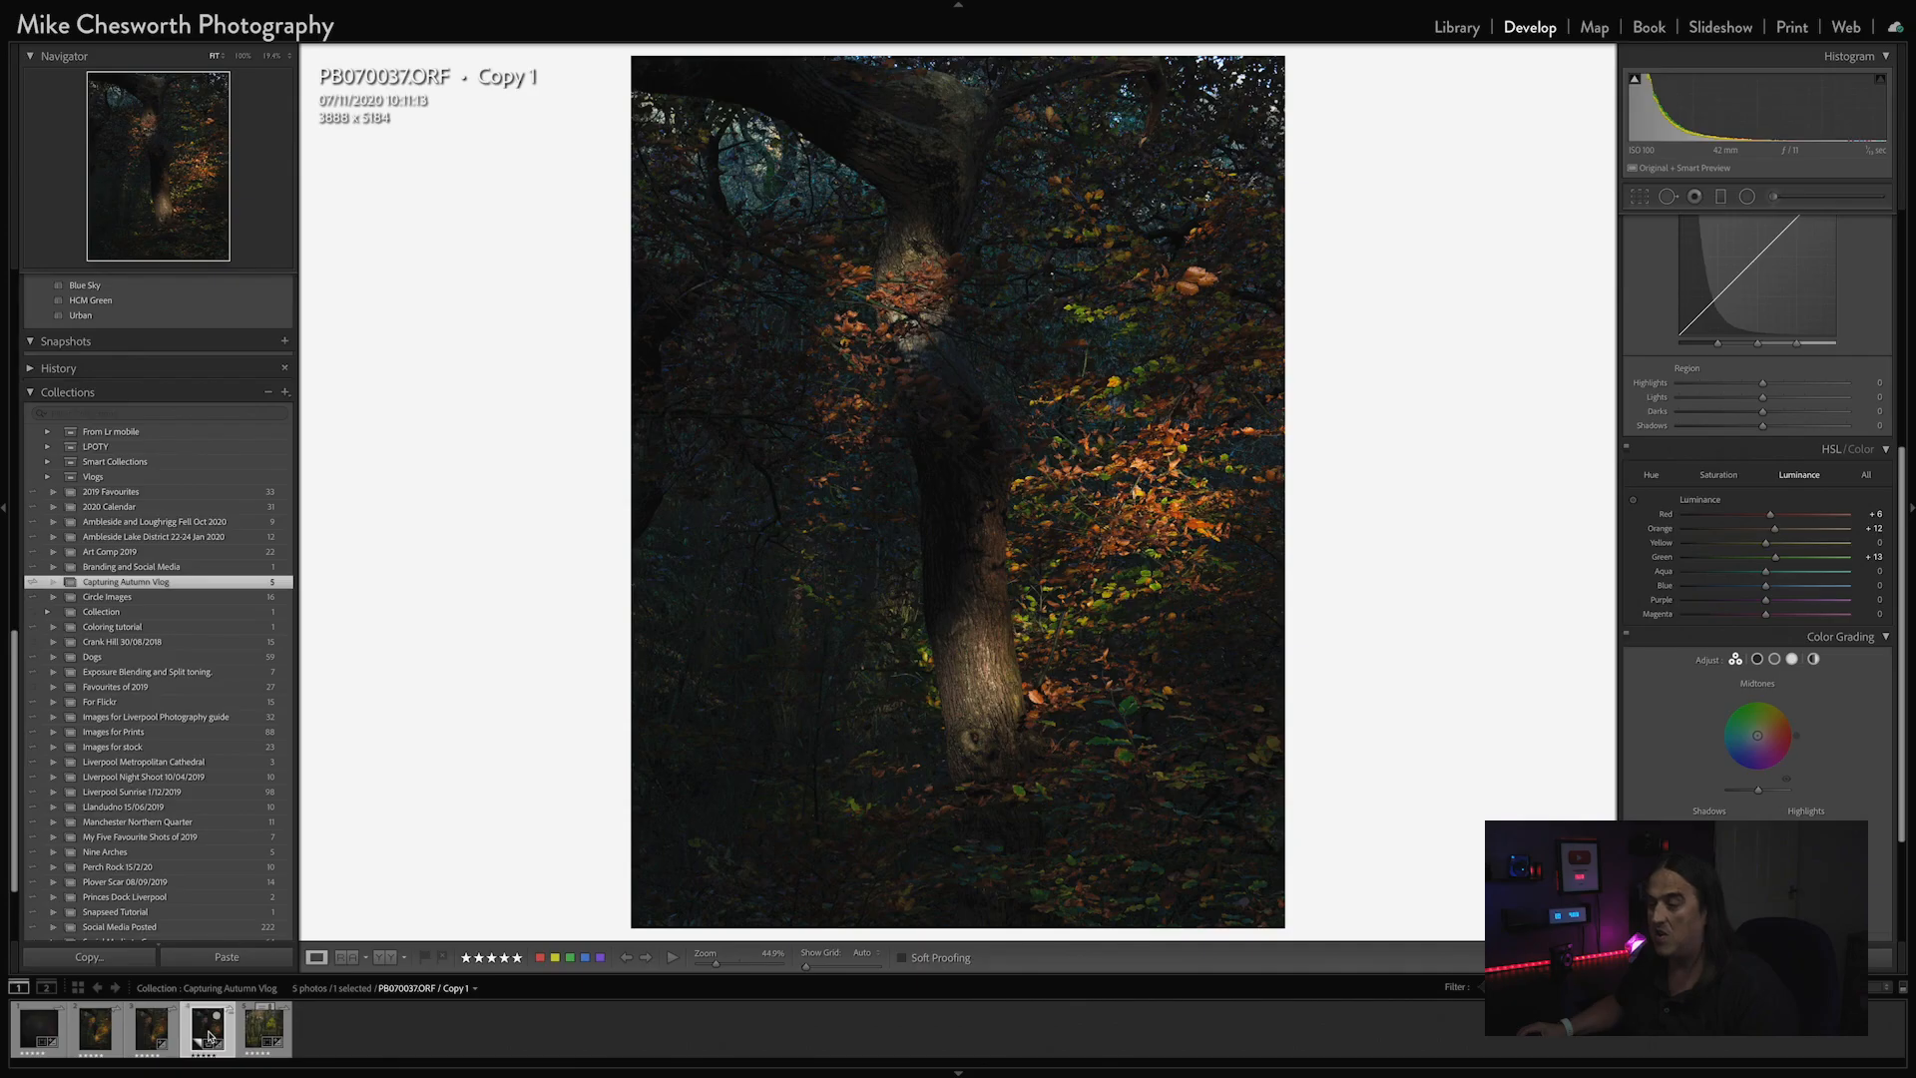
# Step: Open the adjusted virtual copy of PB070037.ORF in Adobe Photoshop 2021 for further editing
pyautogui.rightClick(208, 1031)
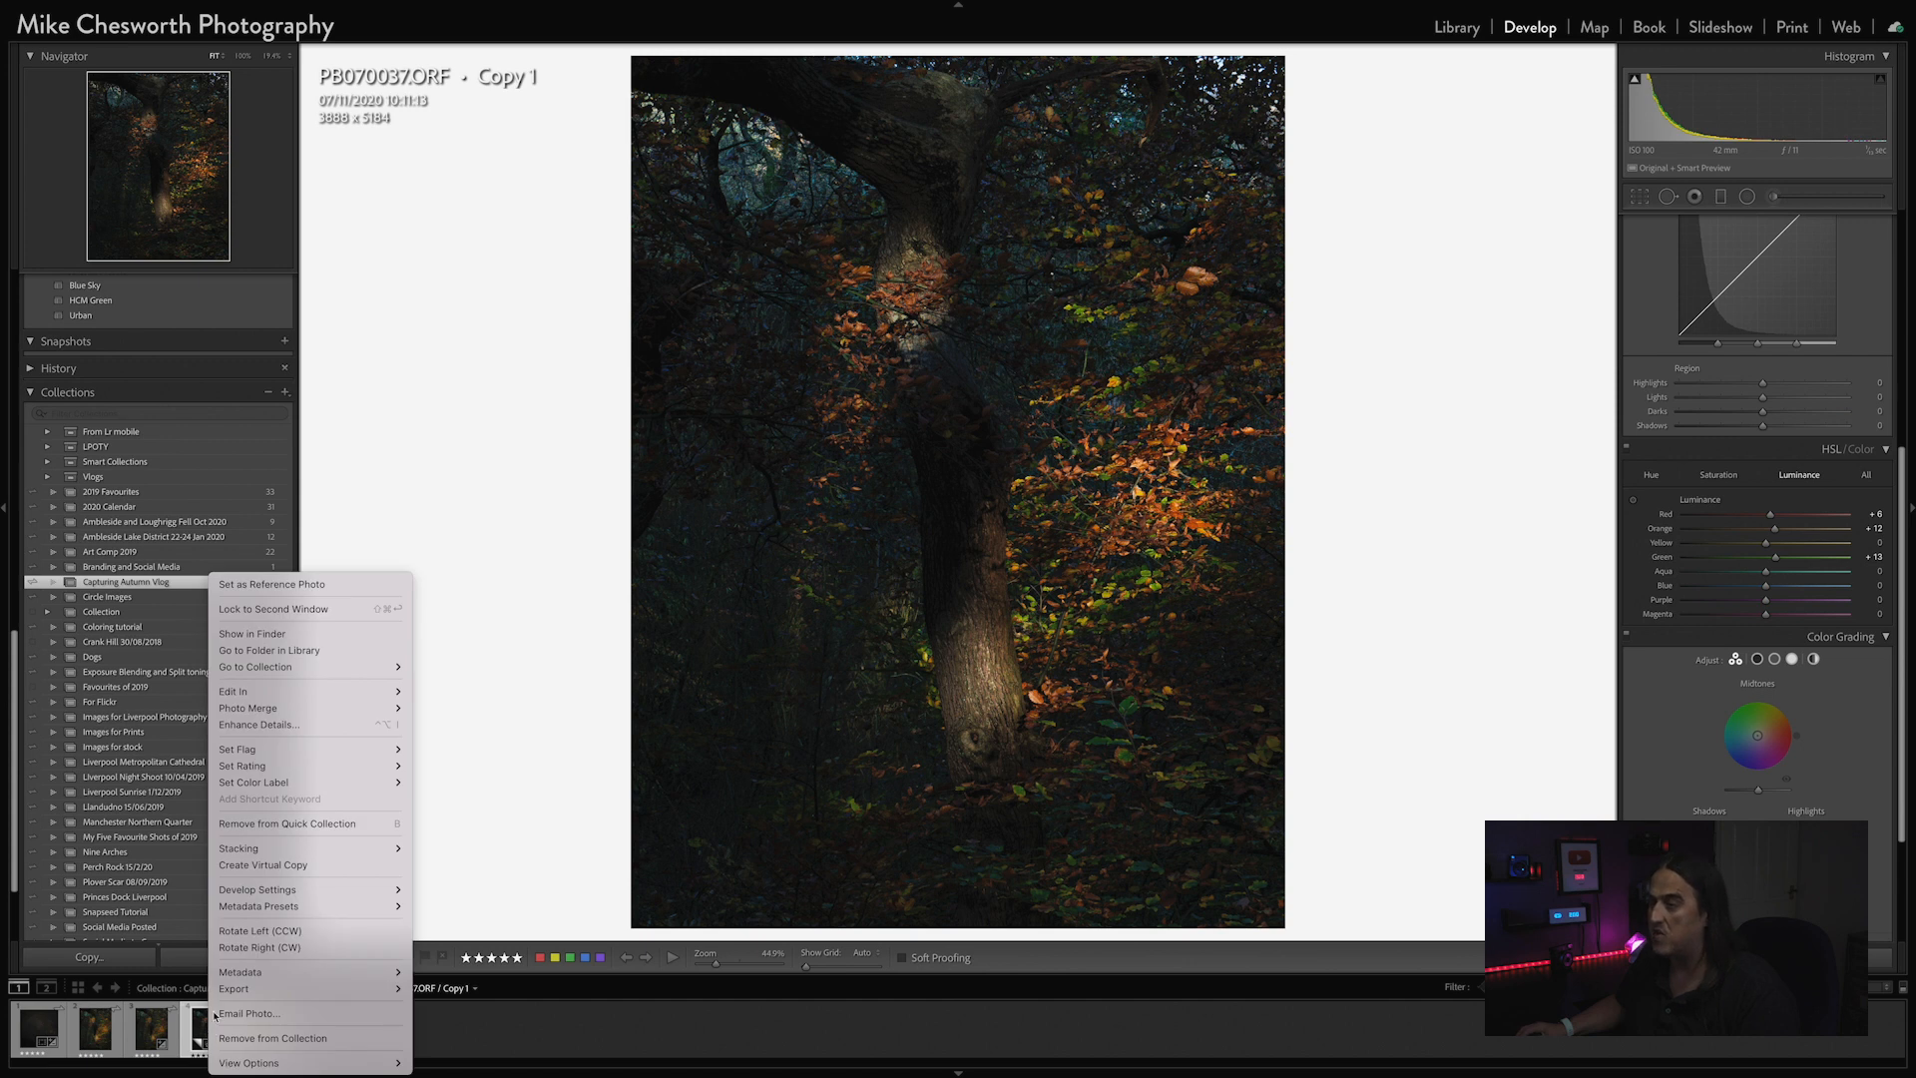
pyautogui.moveTo(329, 692)
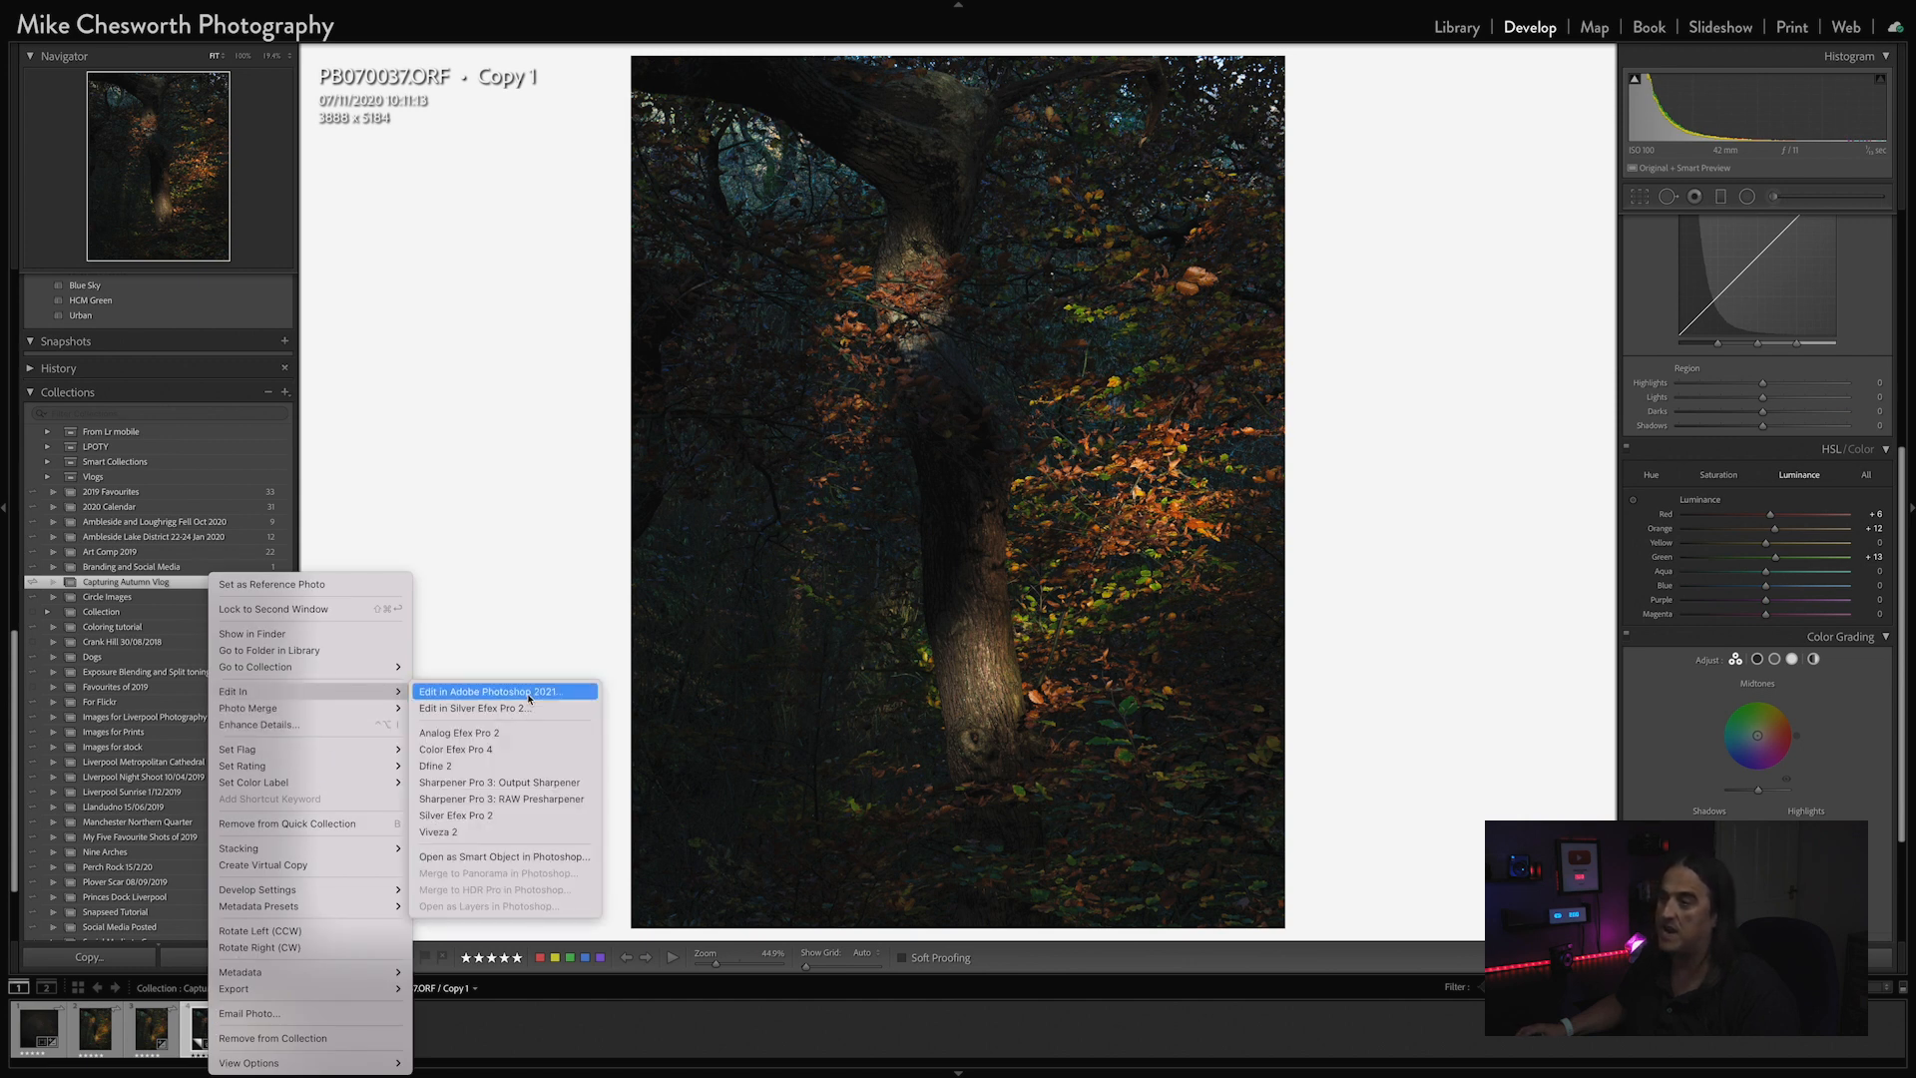
pyautogui.click(529, 698)
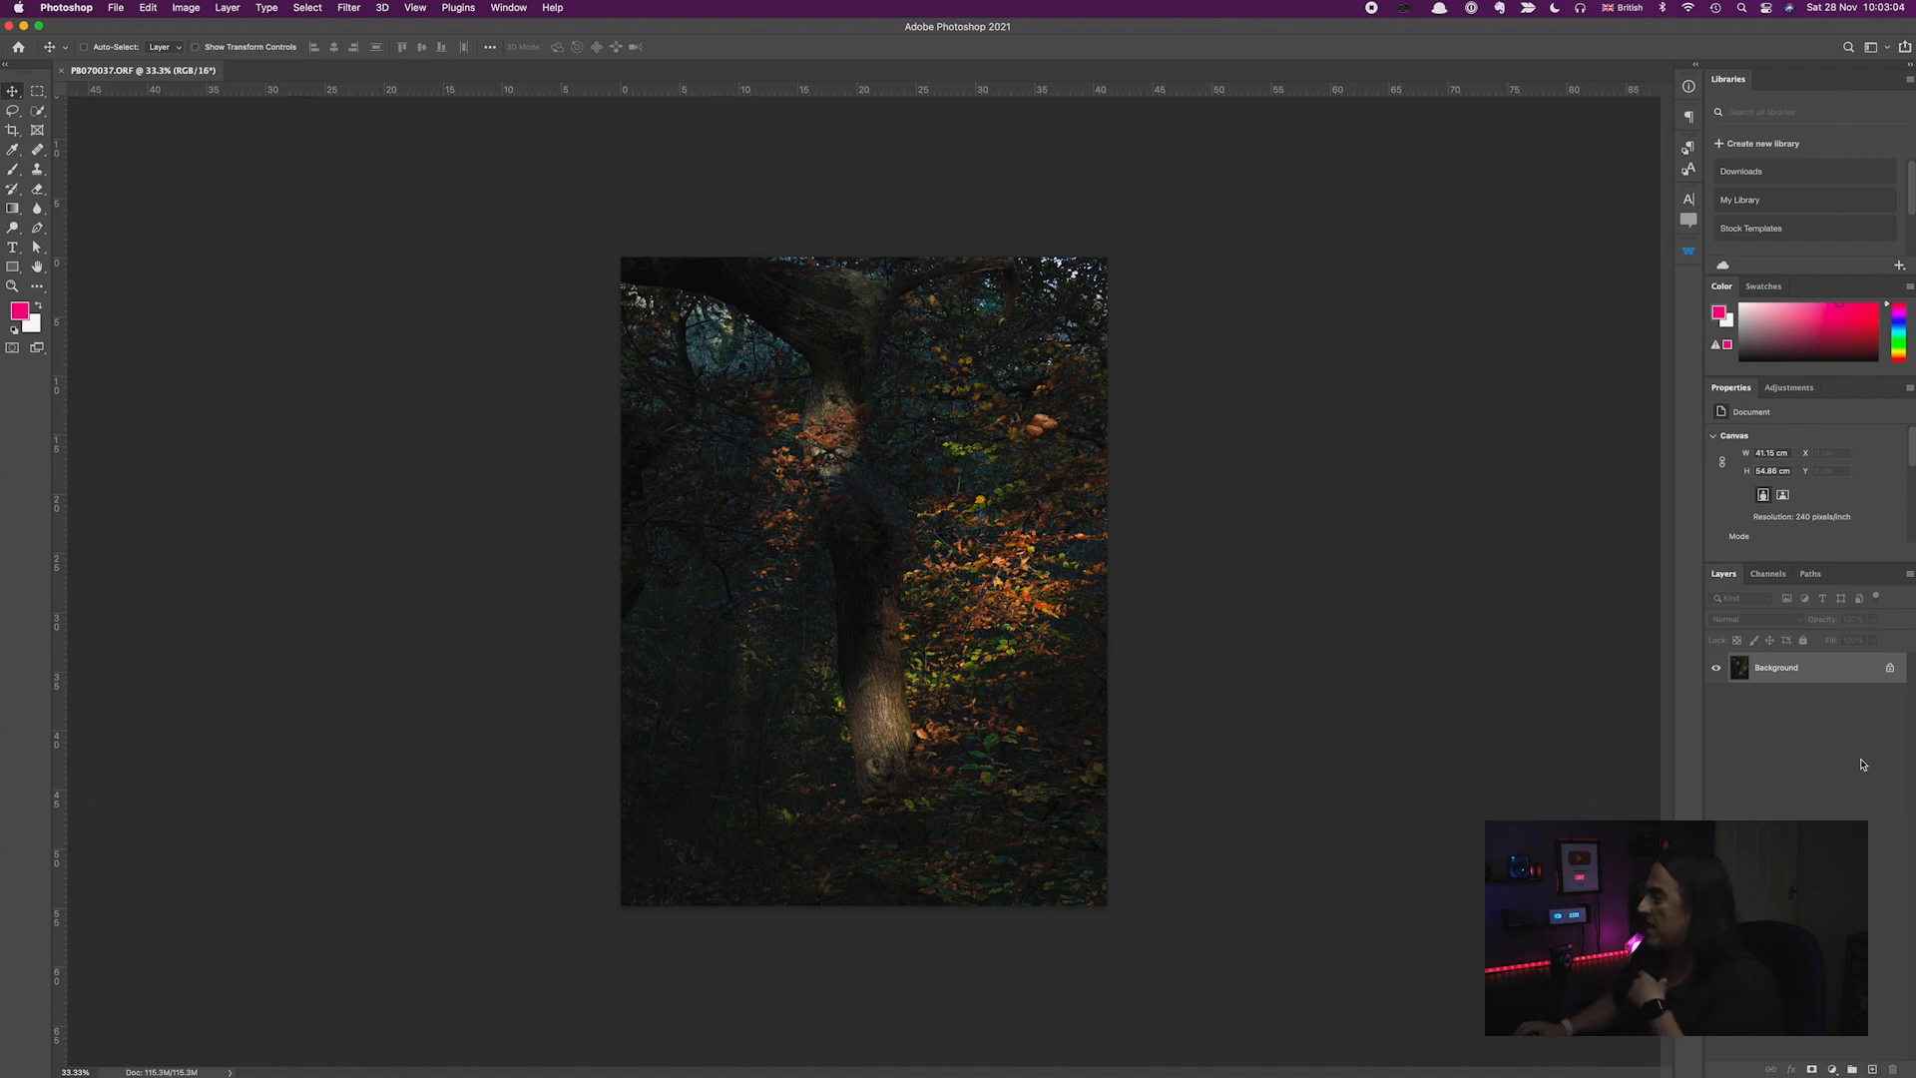
# Step: Duplicate the Background layer and apply a Gaussian Blur with a radius of 24 pixels to the copy
pyautogui.moveTo(1804, 662); pyautogui.dragTo(1873, 1073)
pyautogui.moveTo(1877, 1071); pyautogui.dragTo(1873, 1069)
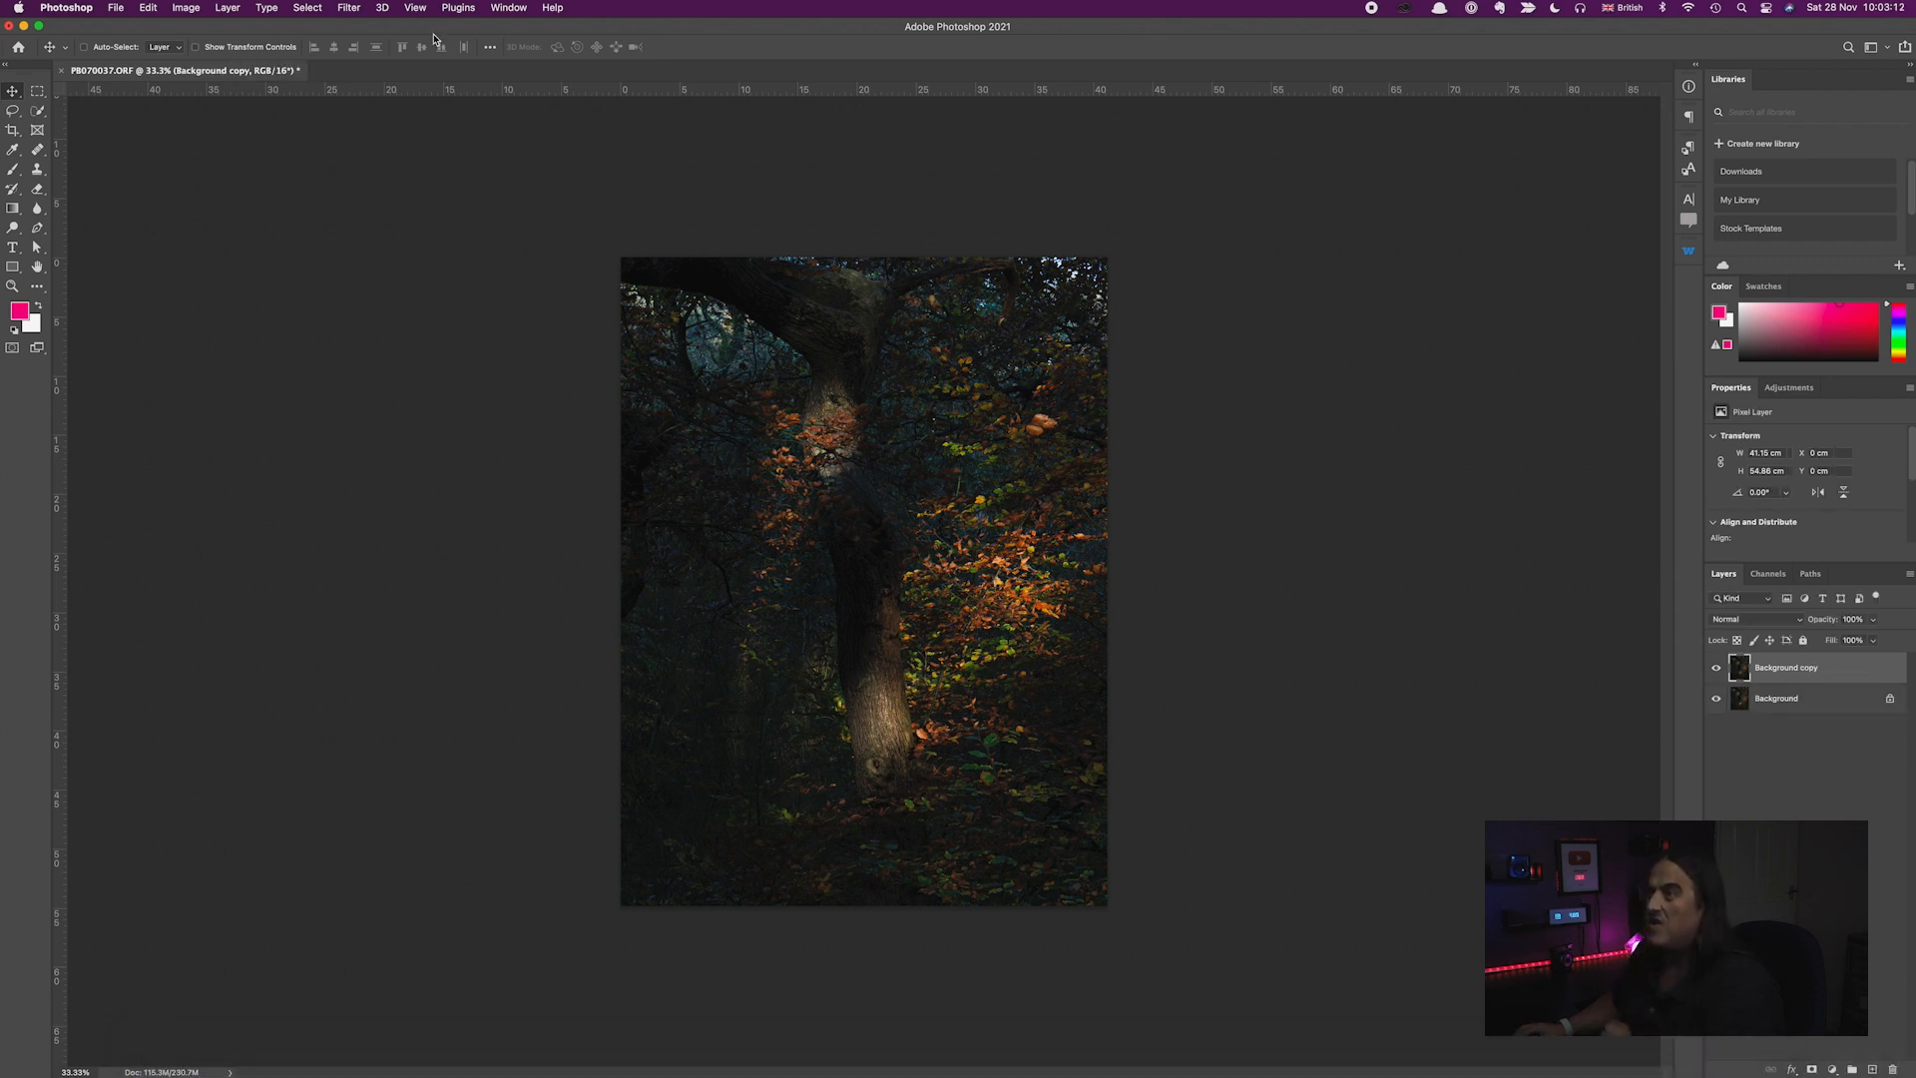
pyautogui.click(349, 7)
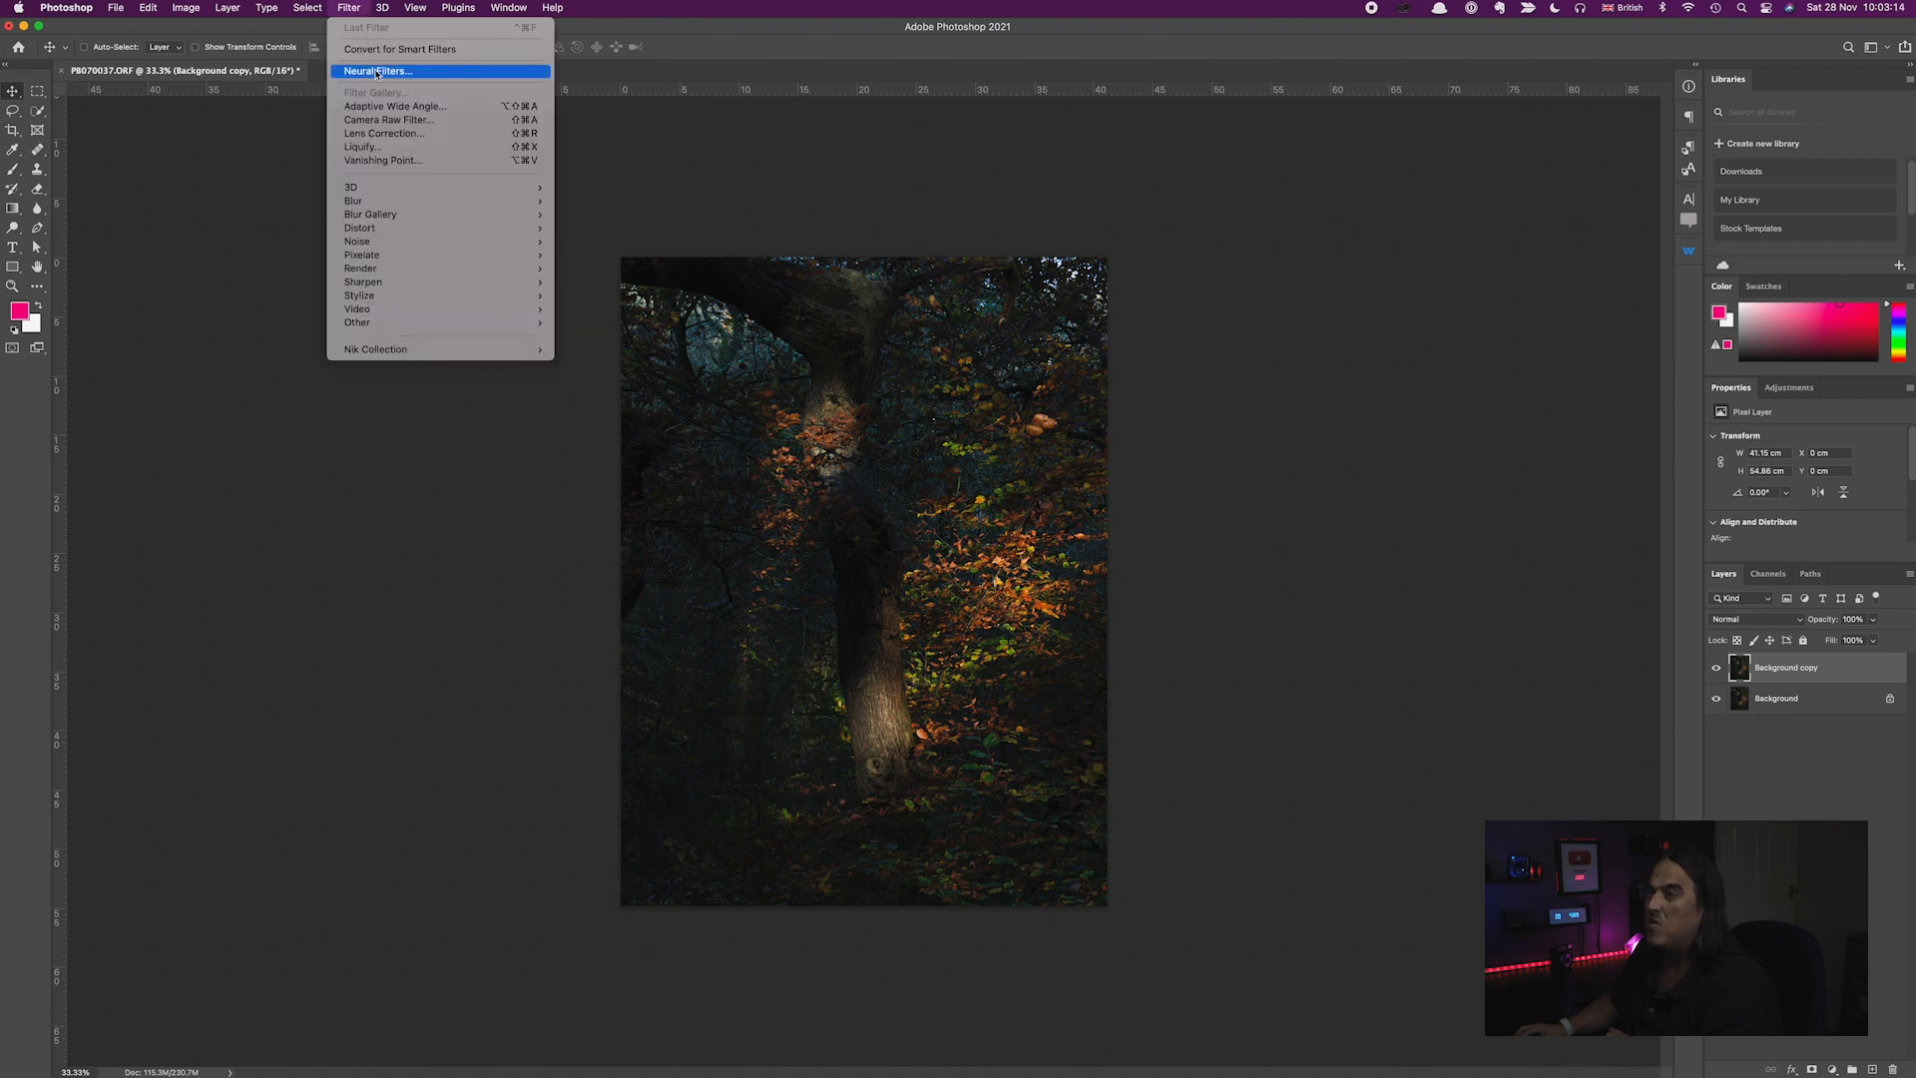
pyautogui.moveTo(369, 202)
pyautogui.click(601, 256)
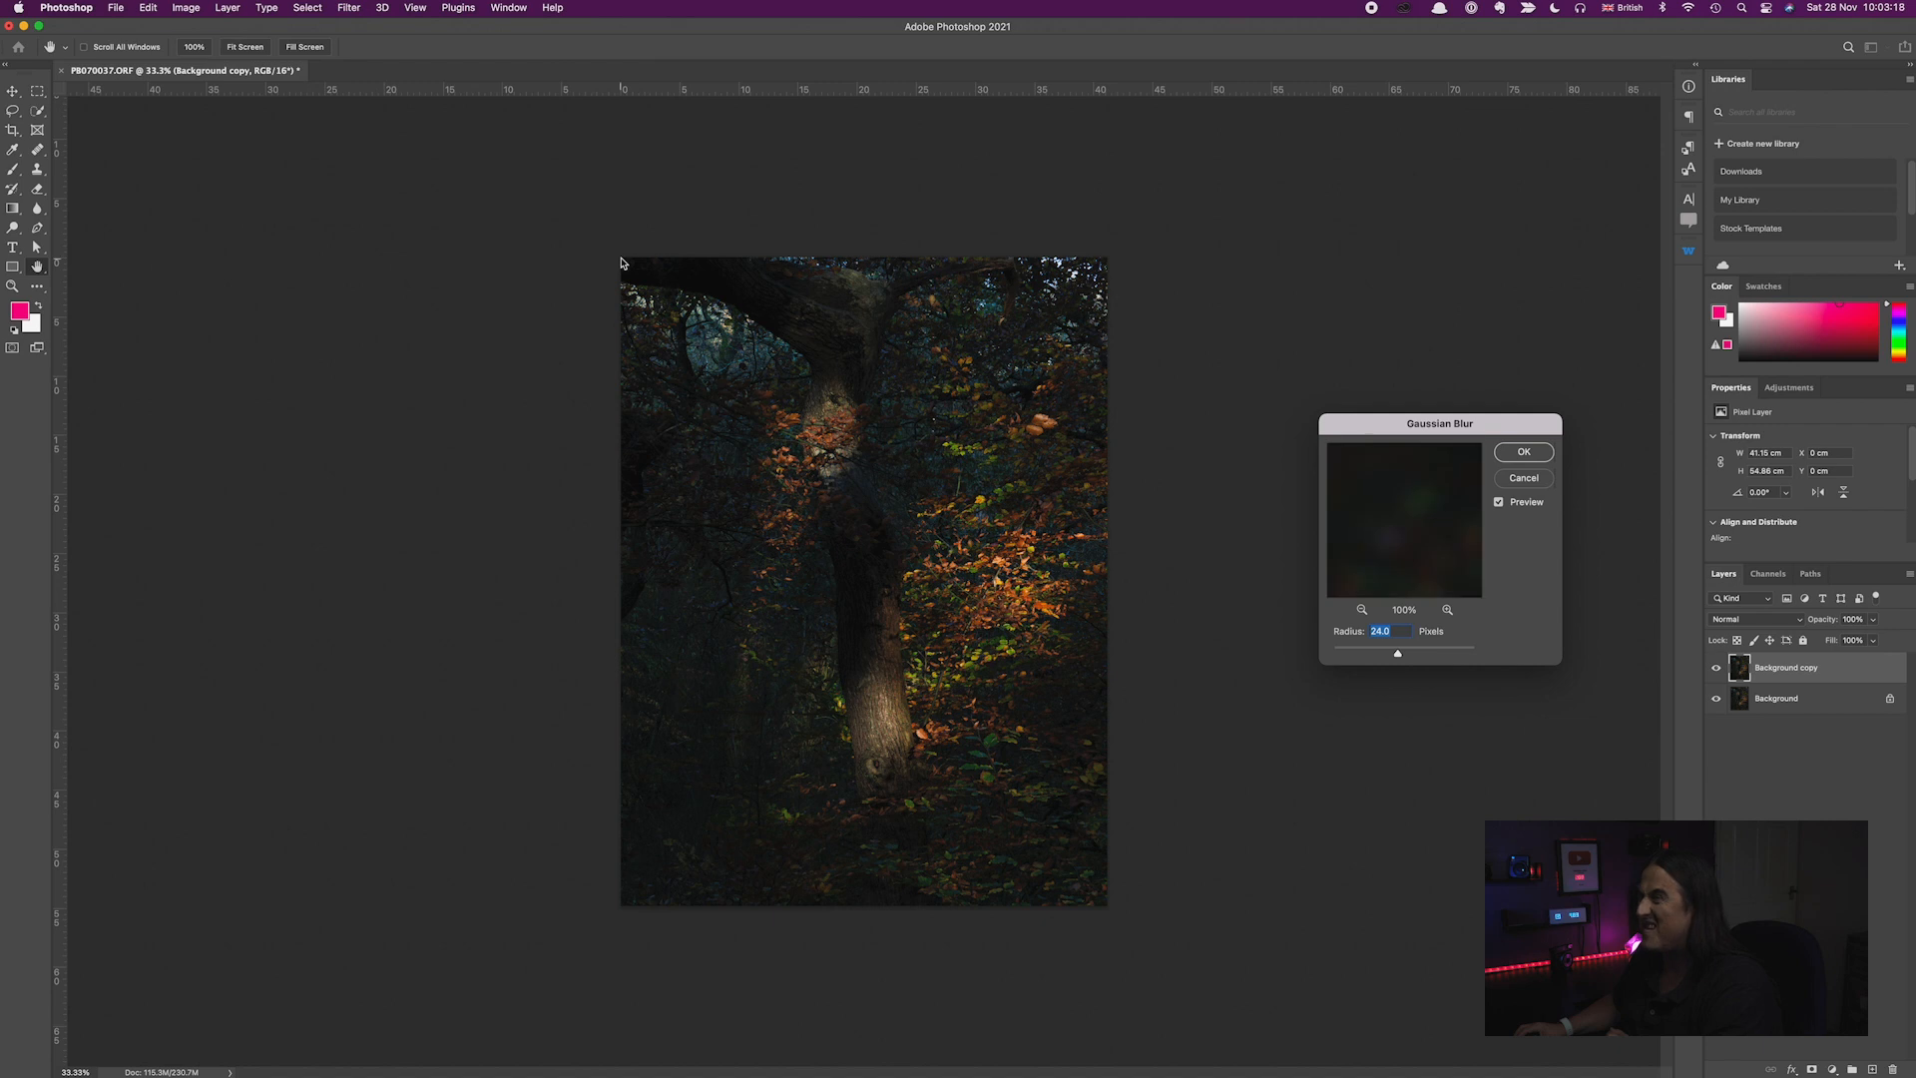
pyautogui.moveTo(1421, 414); pyautogui.dragTo(1299, 261)
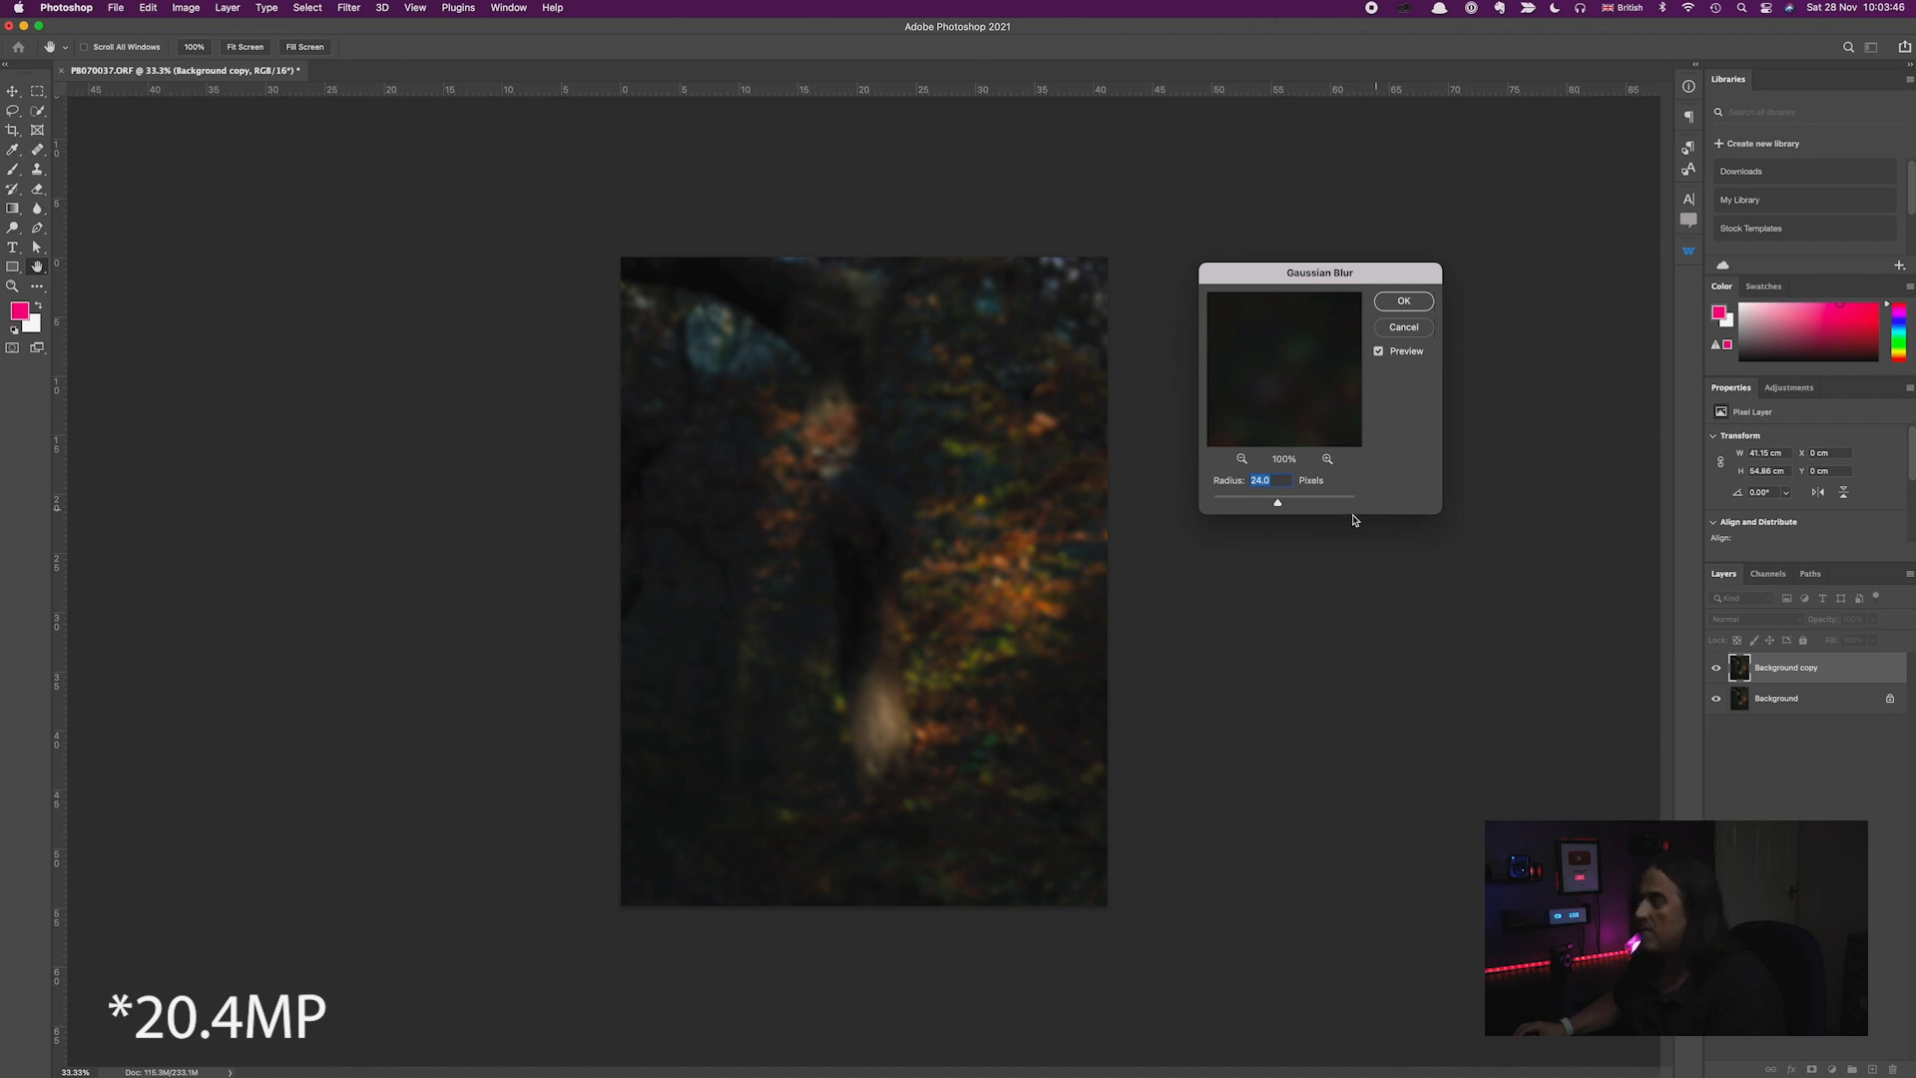
pyautogui.click(1398, 305)
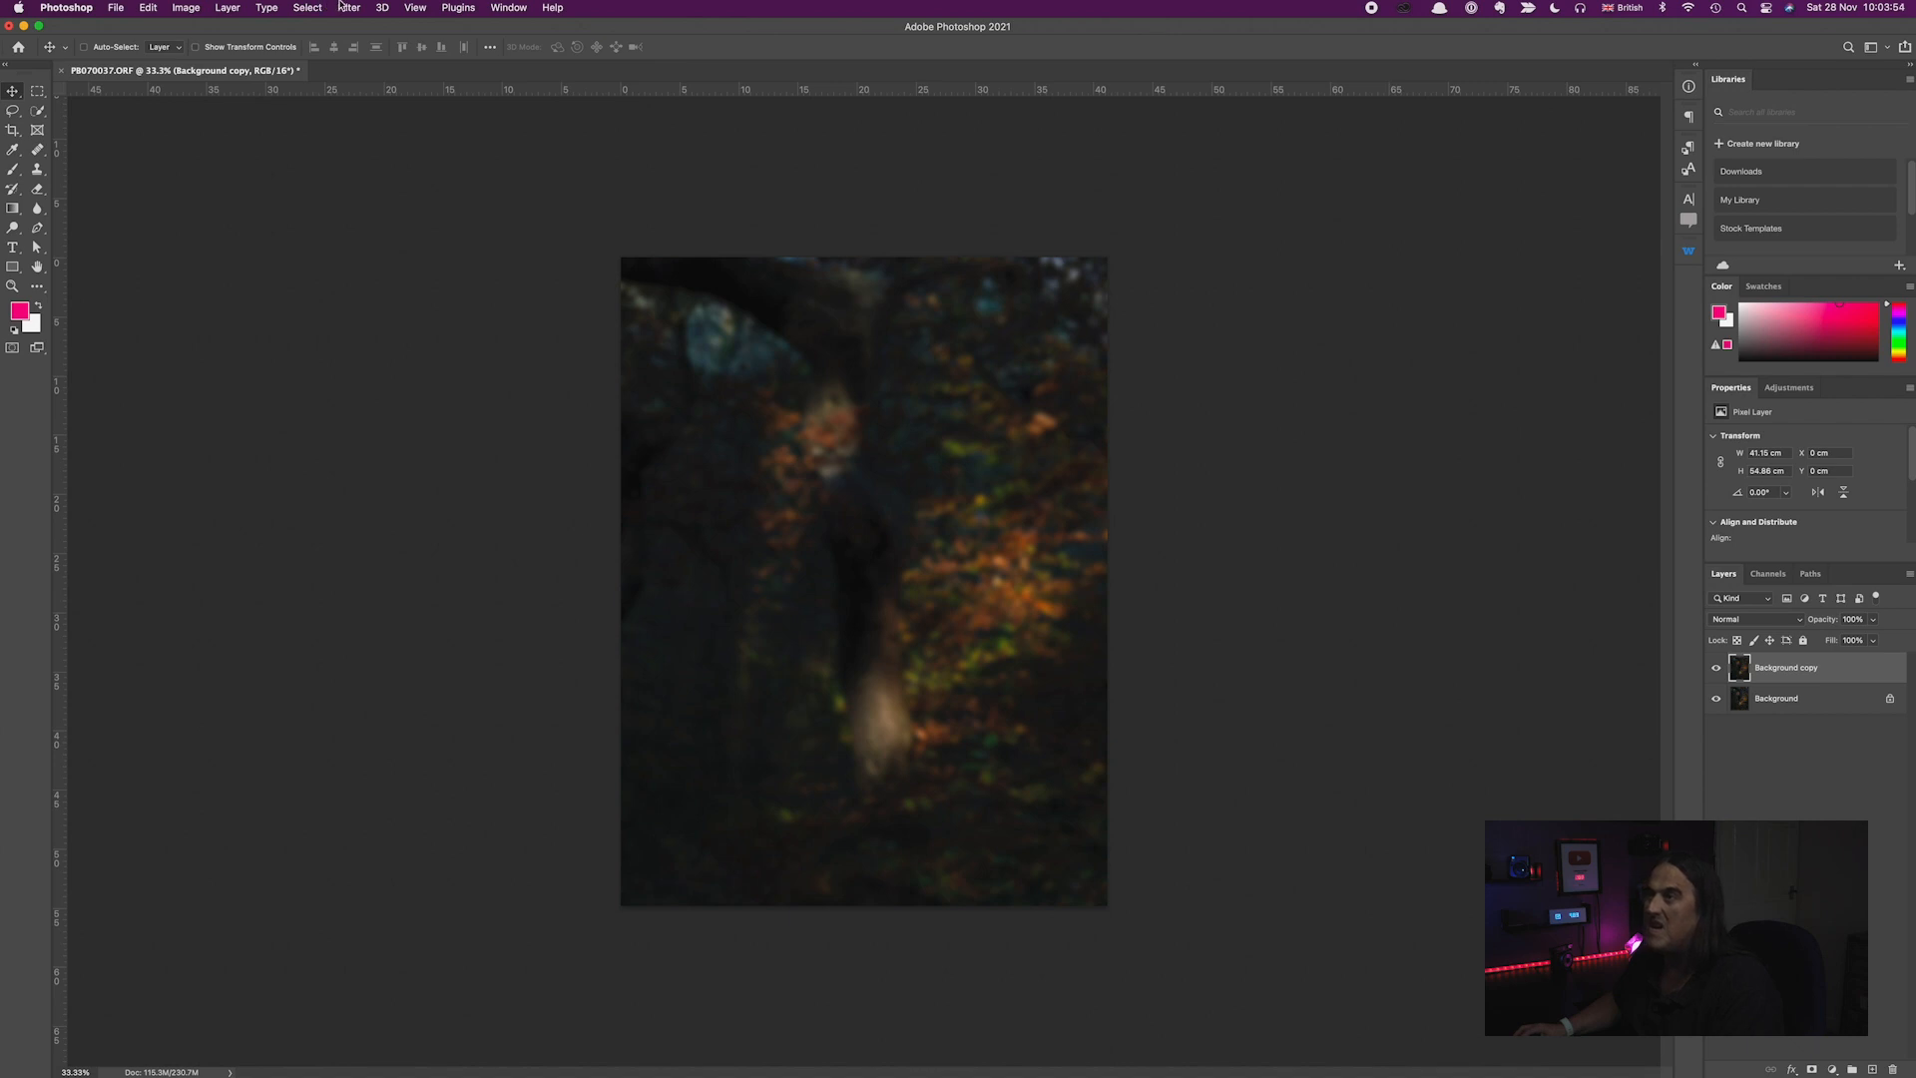
# Step: Apply a Levels adjustment to the blurred layer, with the white input level at 82 and the midtones at about 0.66
pyautogui.click(188, 8)
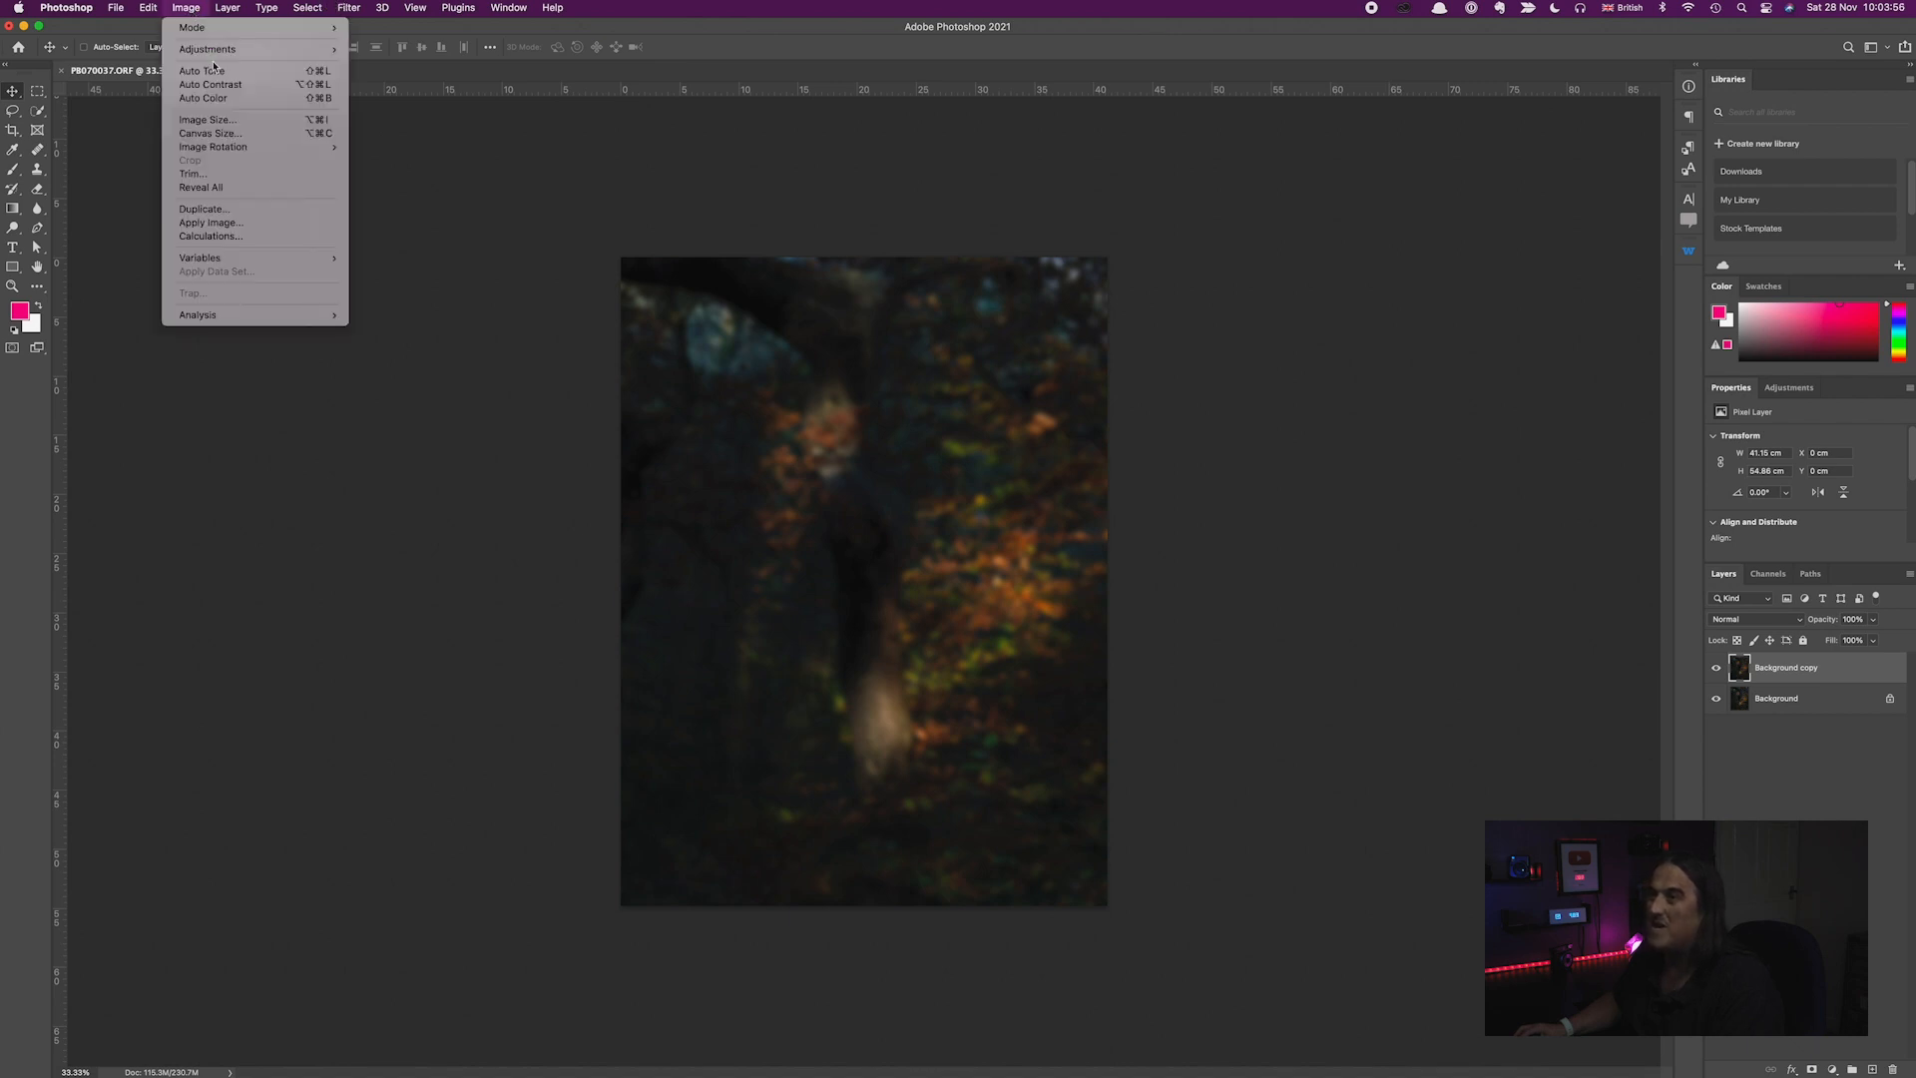
pyautogui.moveTo(216, 54)
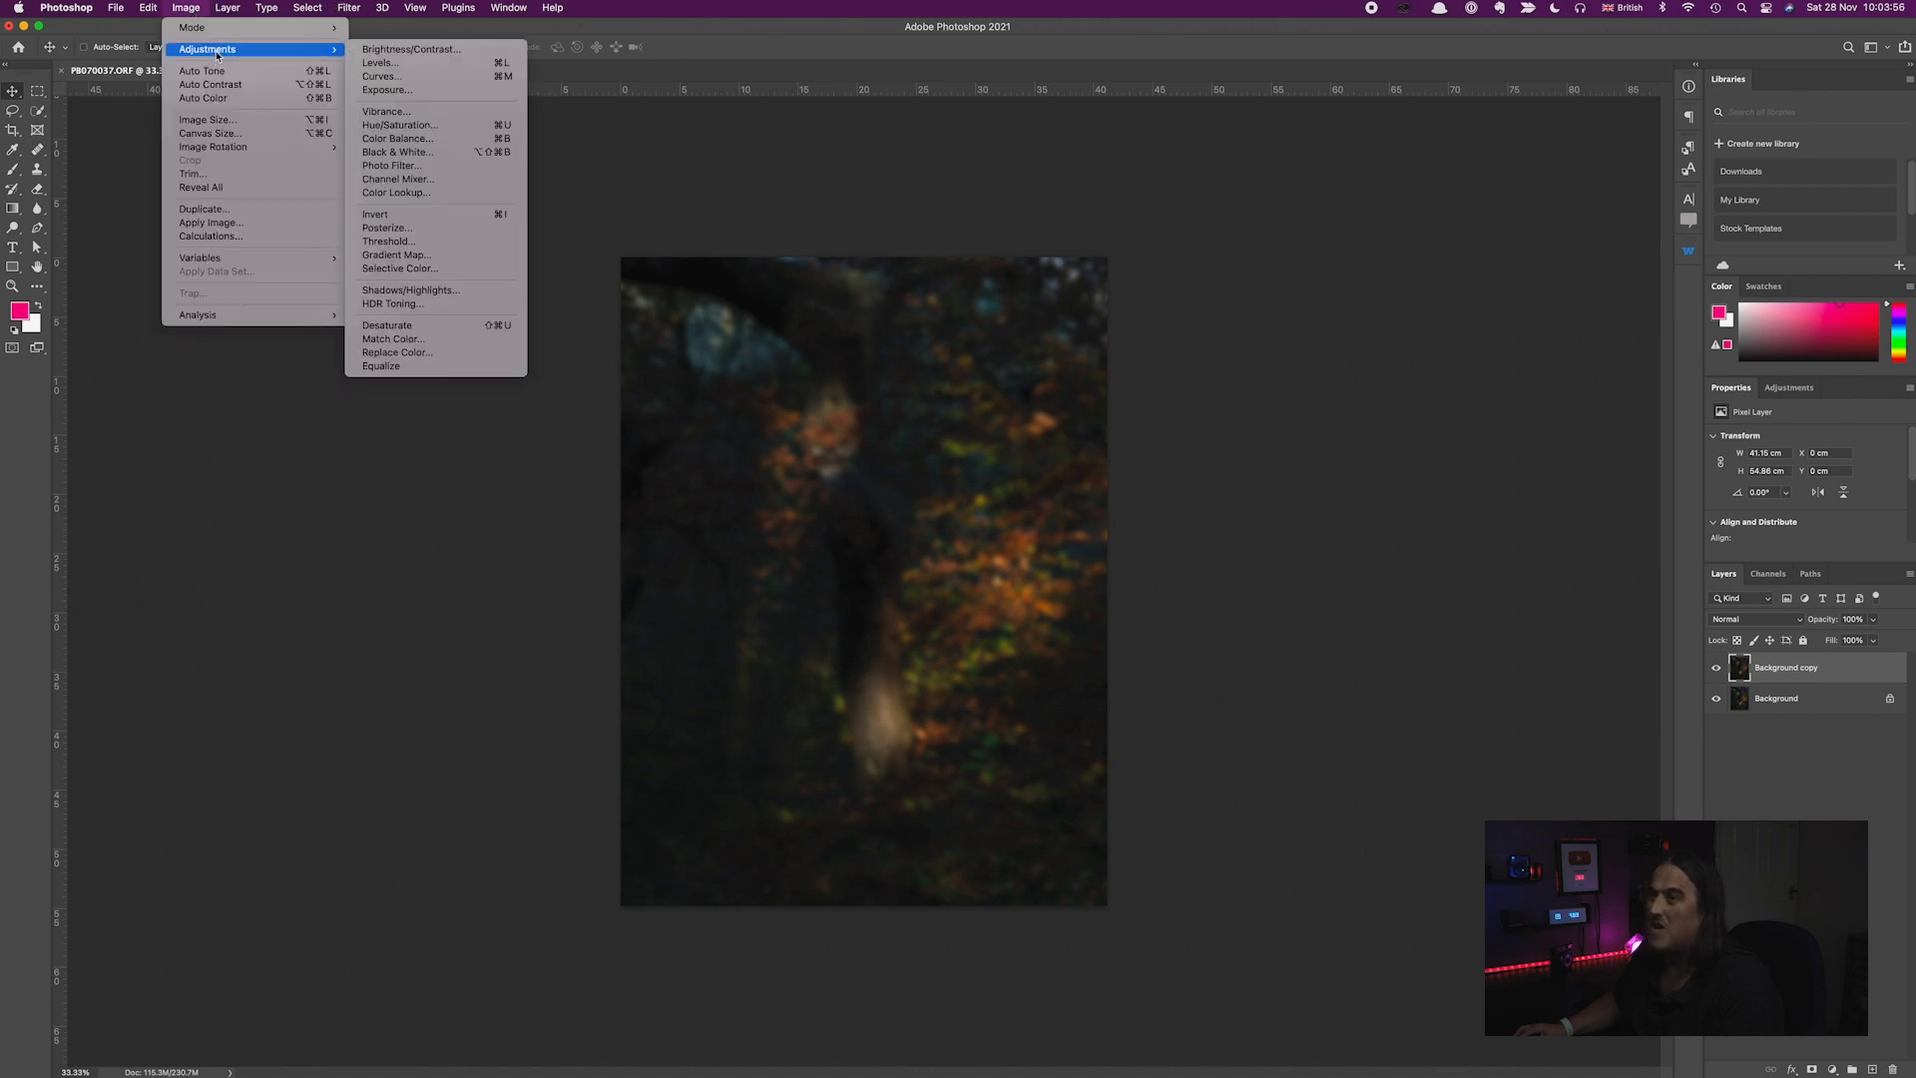
pyautogui.click(420, 64)
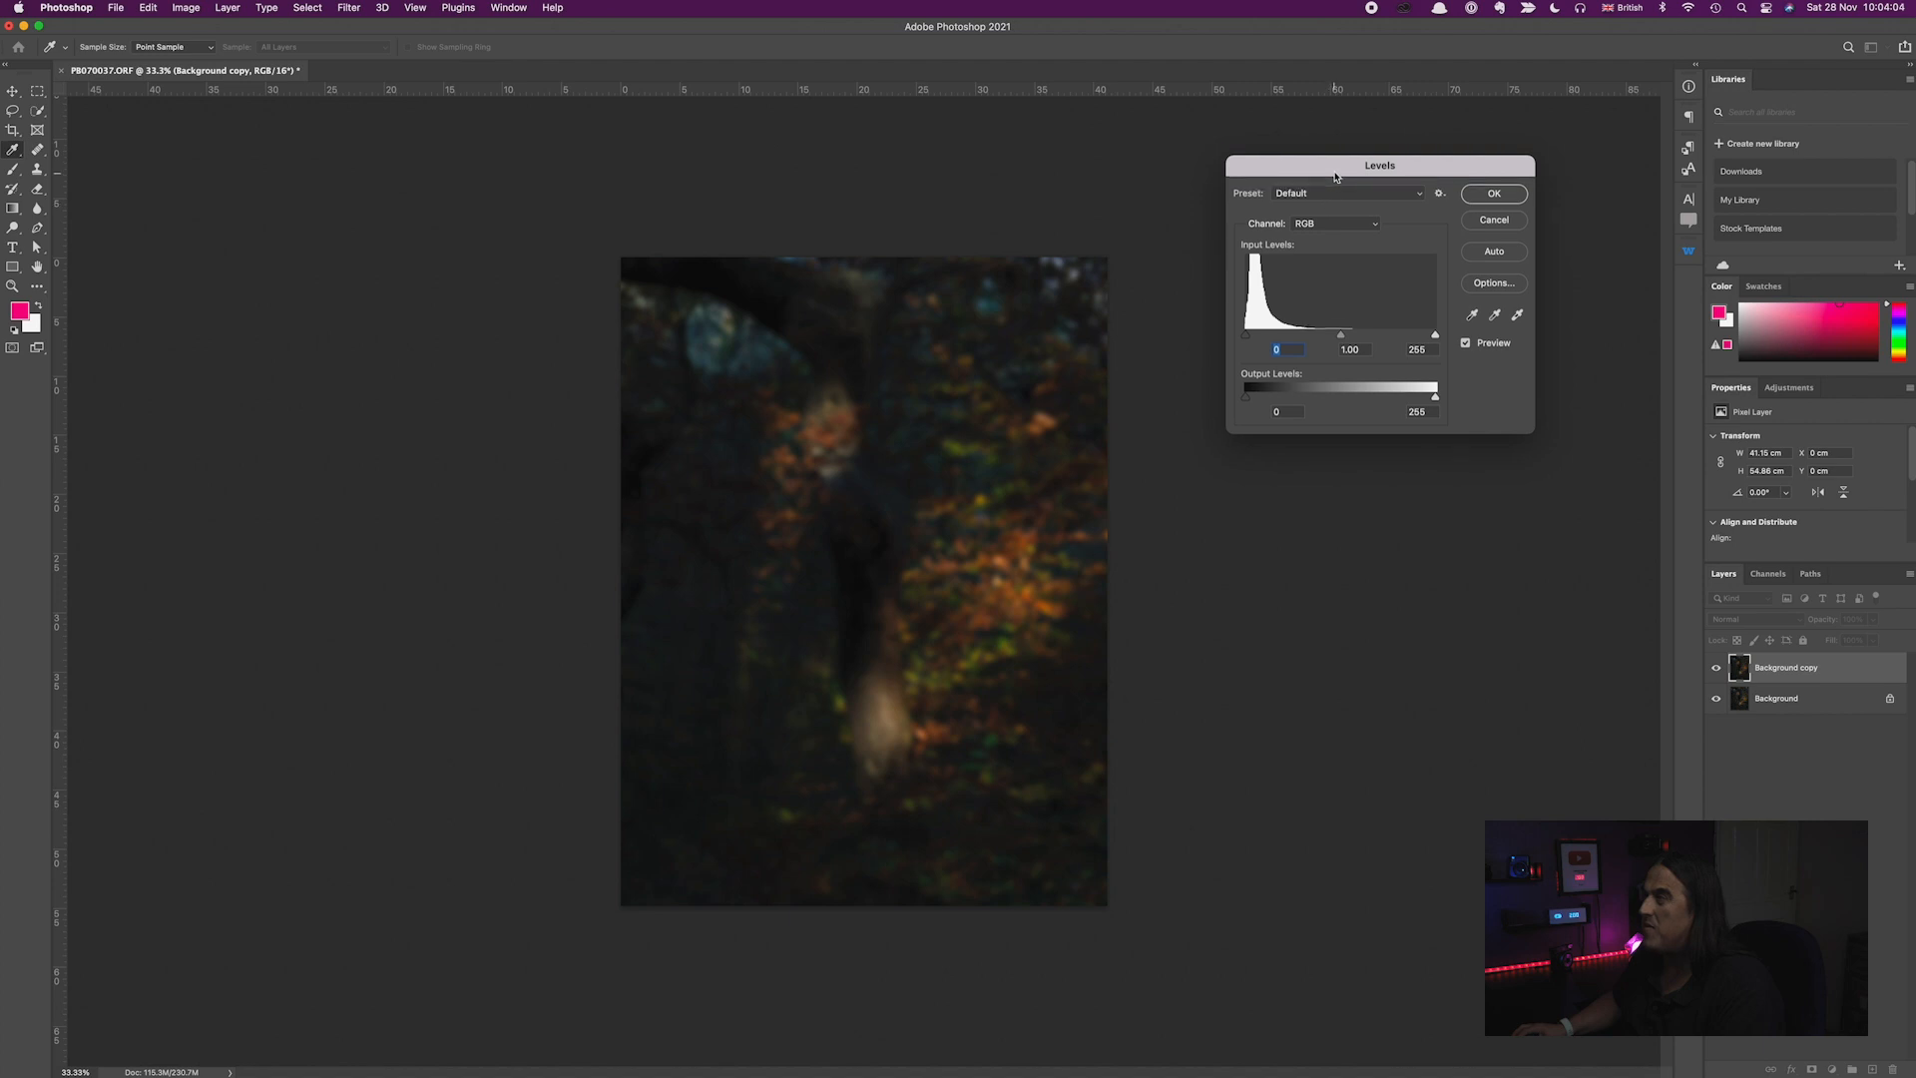
pyautogui.moveTo(1337, 178); pyautogui.dragTo(1263, 184)
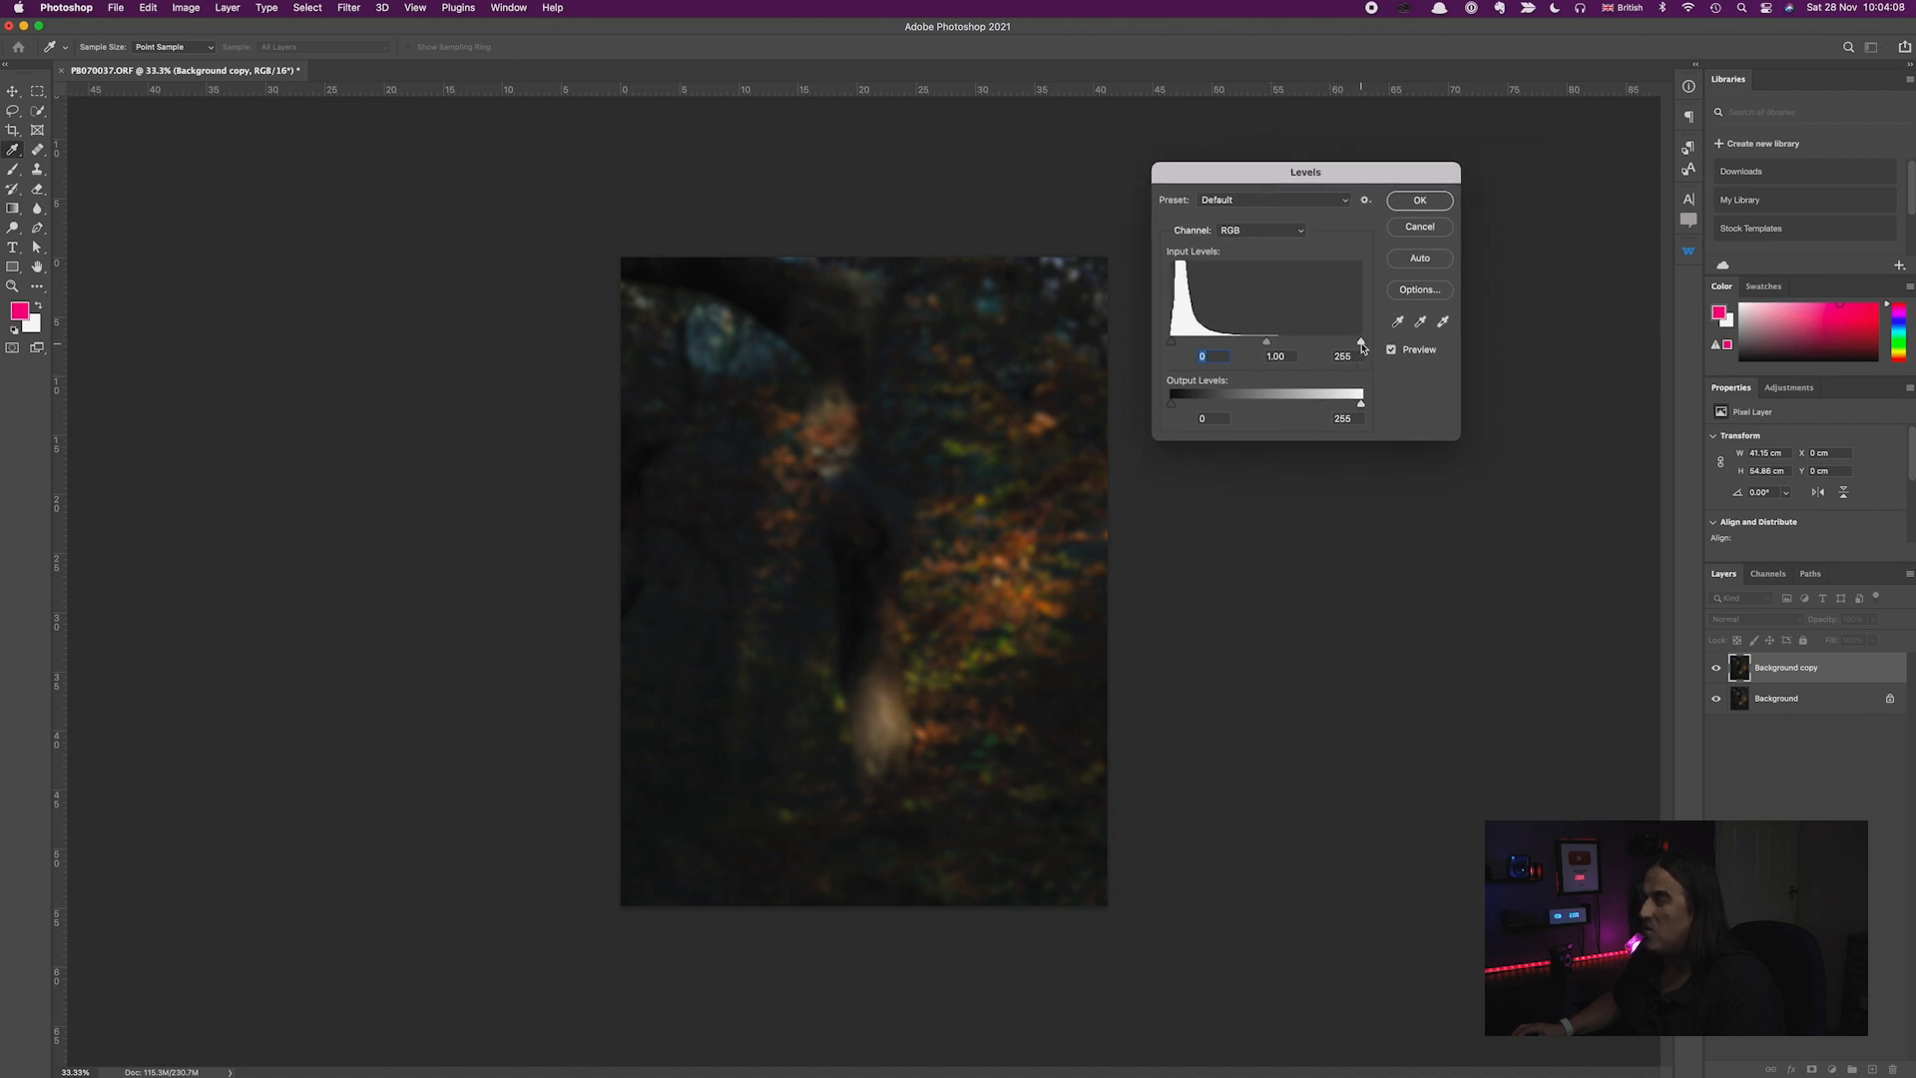
pyautogui.moveTo(1326, 345); pyautogui.dragTo(1231, 357)
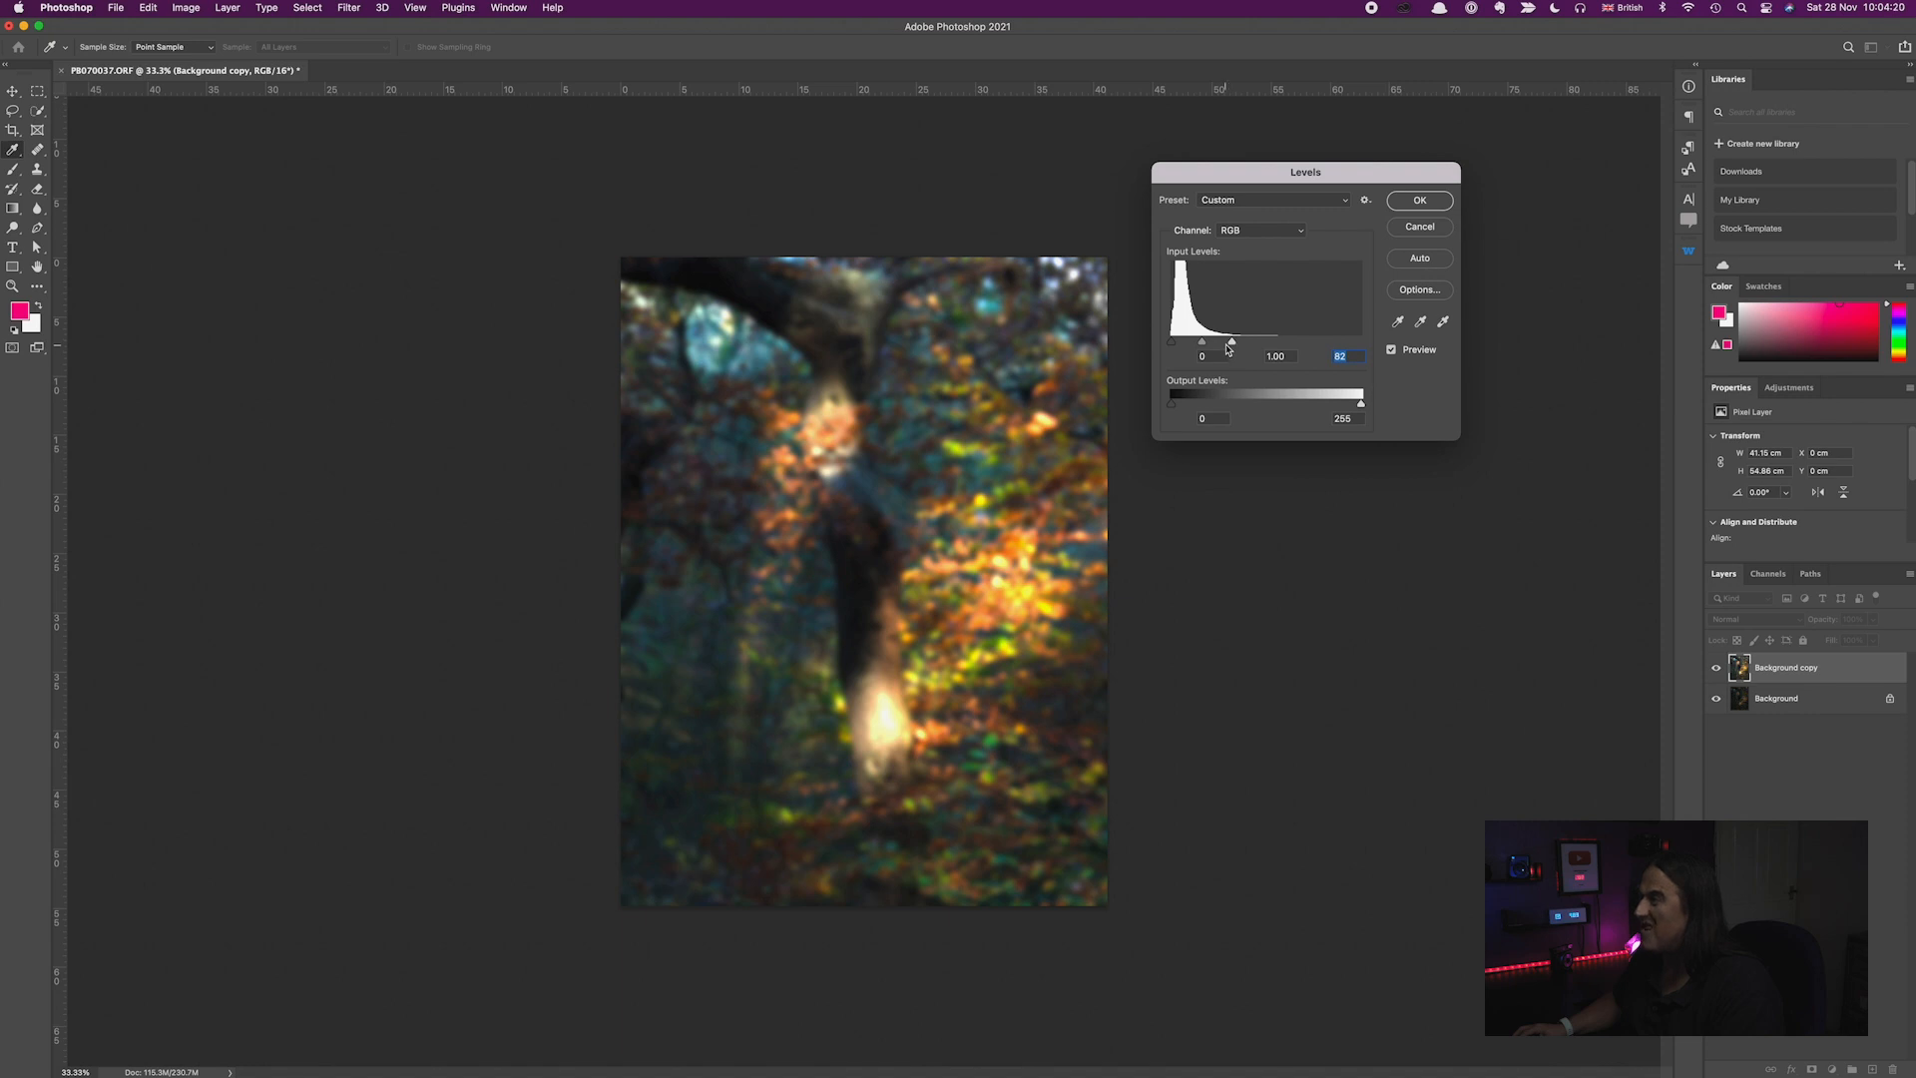
pyautogui.moveTo(1204, 346); pyautogui.dragTo(1215, 349)
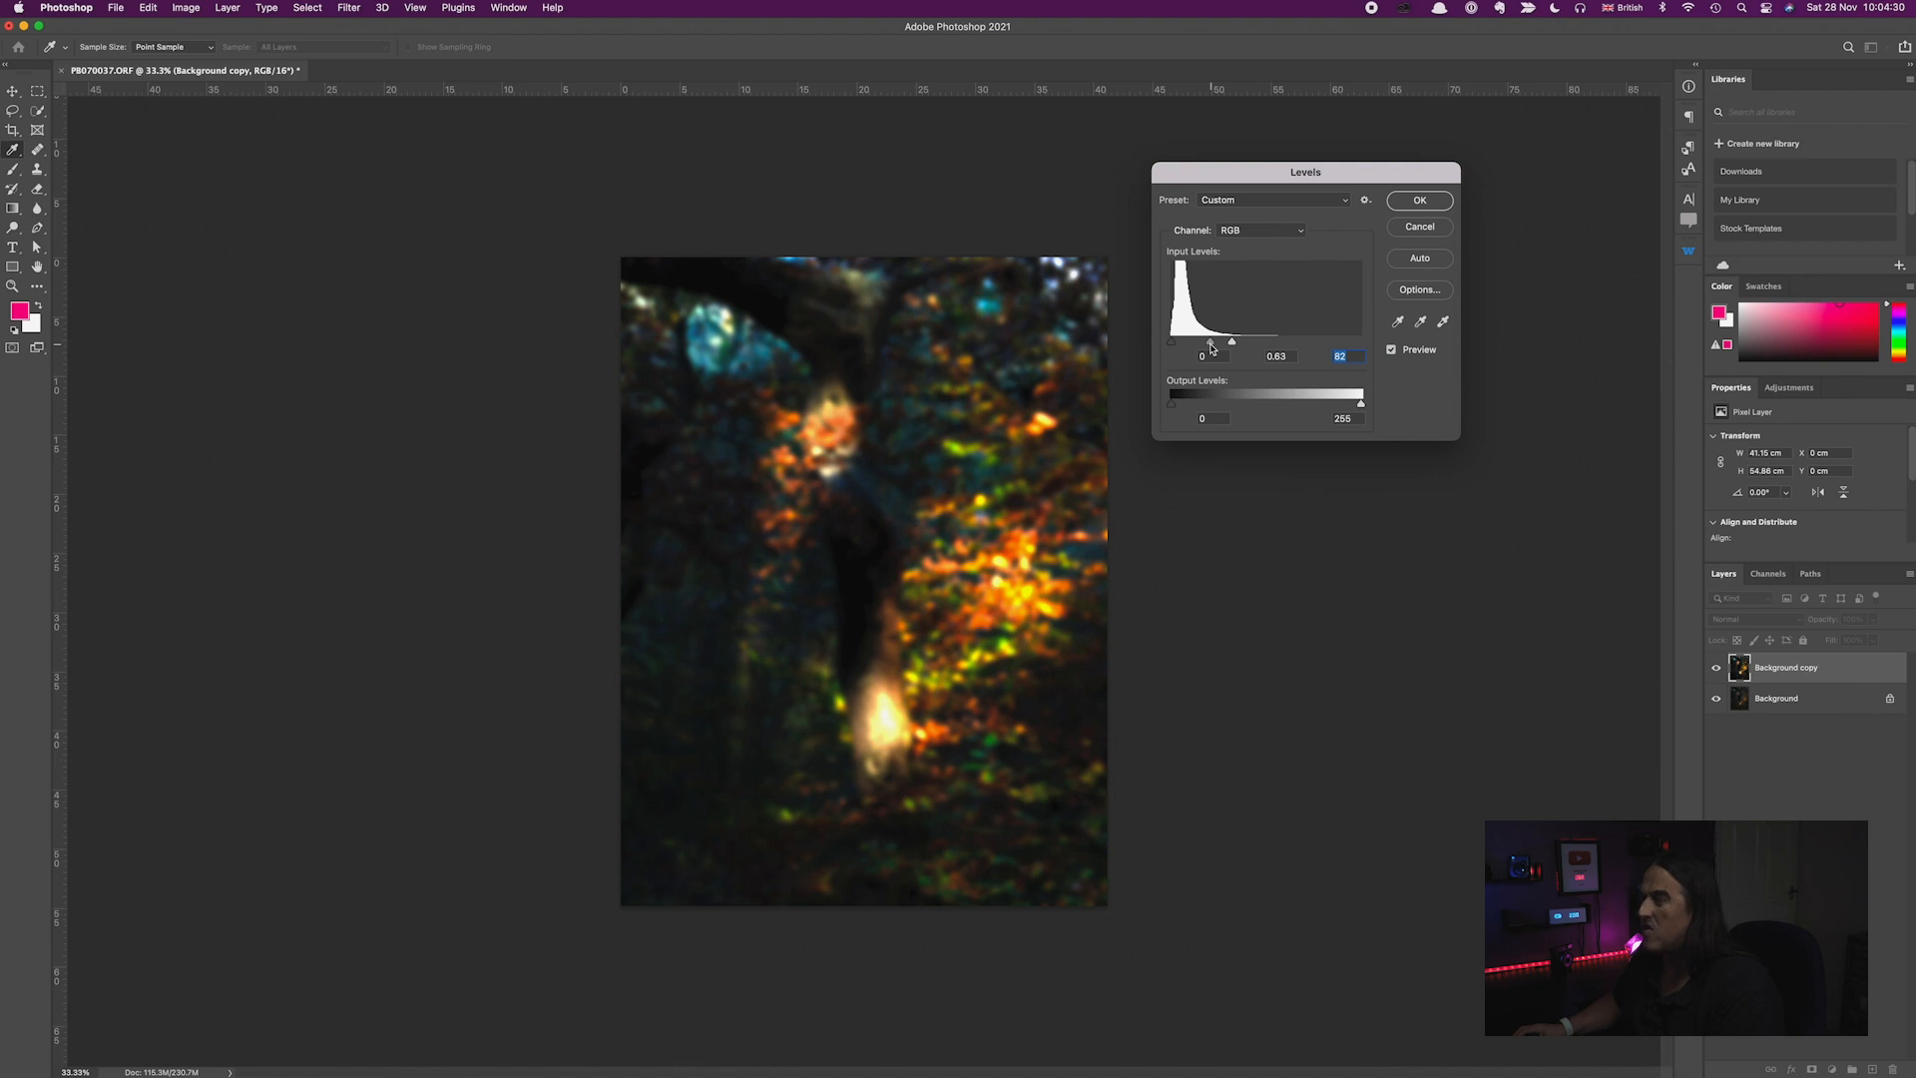
pyautogui.moveTo(1212, 348); pyautogui.dragTo(1211, 349)
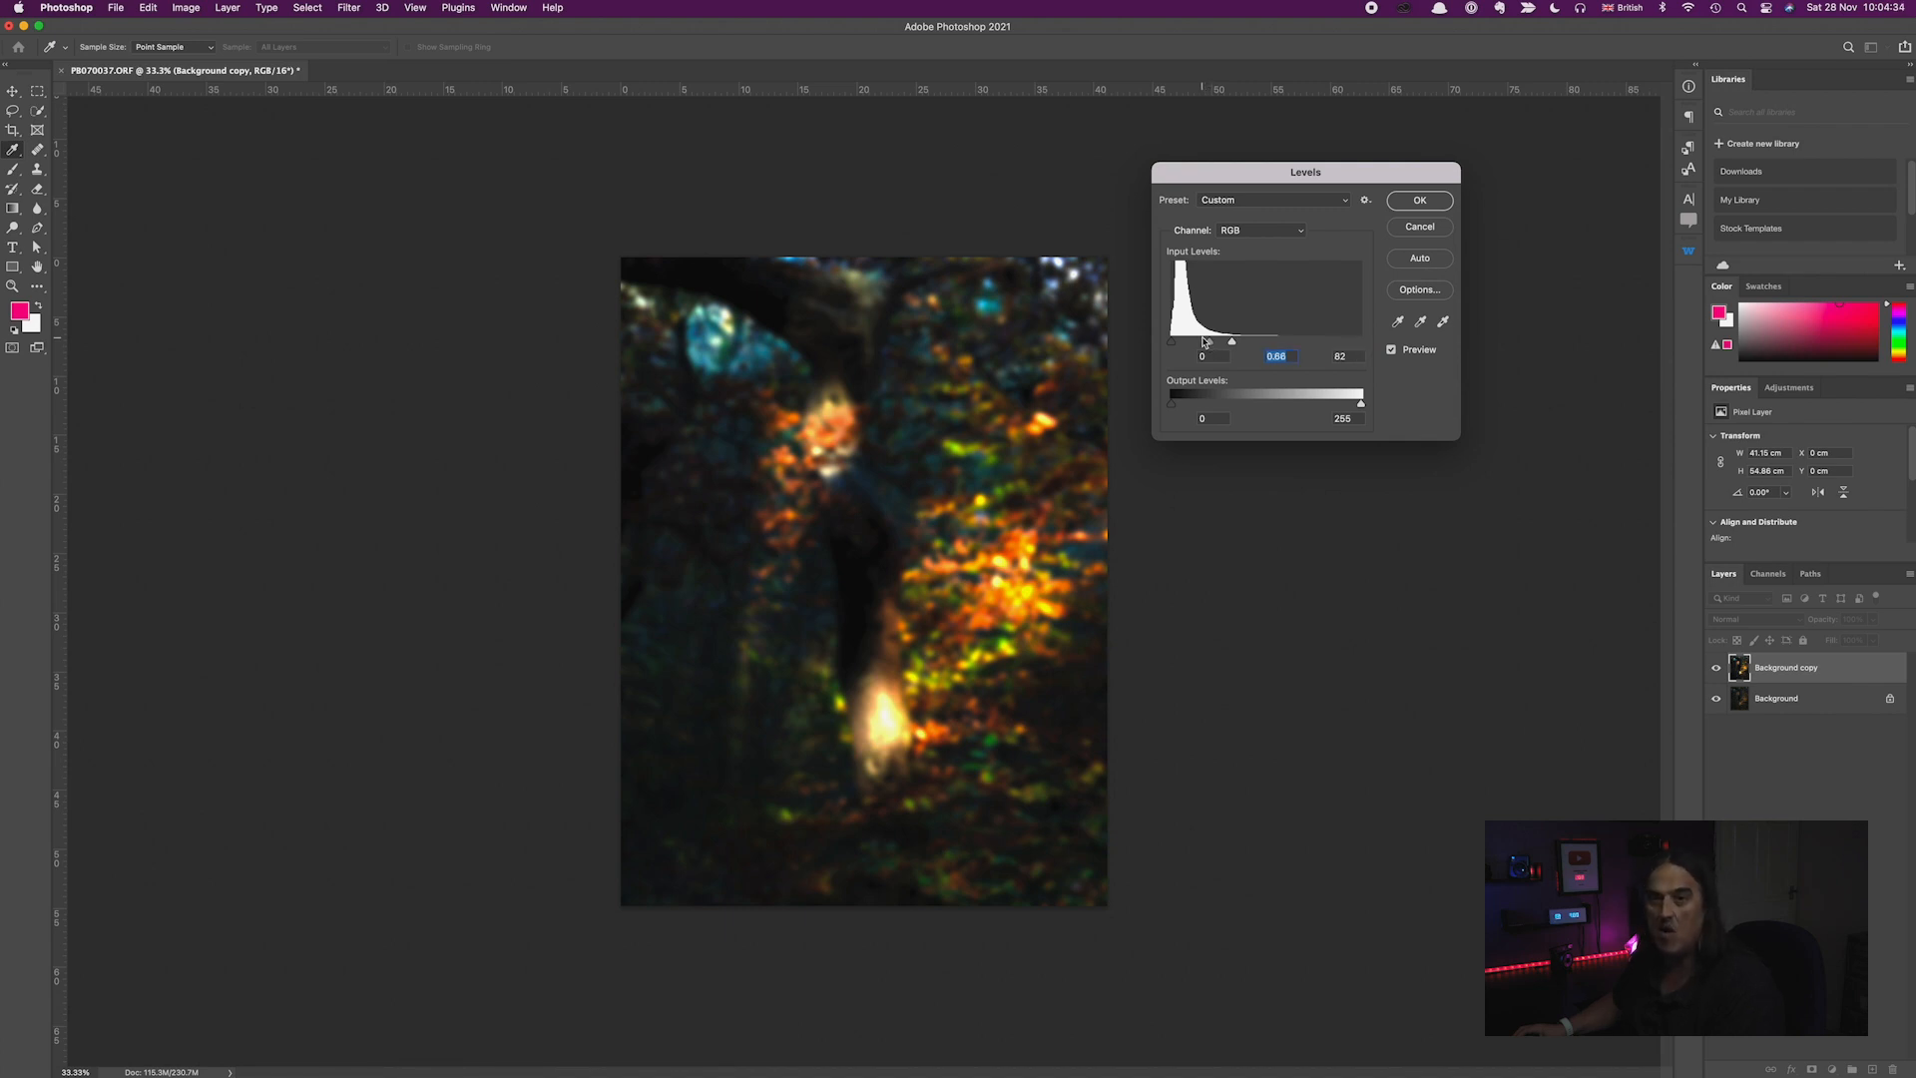
pyautogui.click(1432, 203)
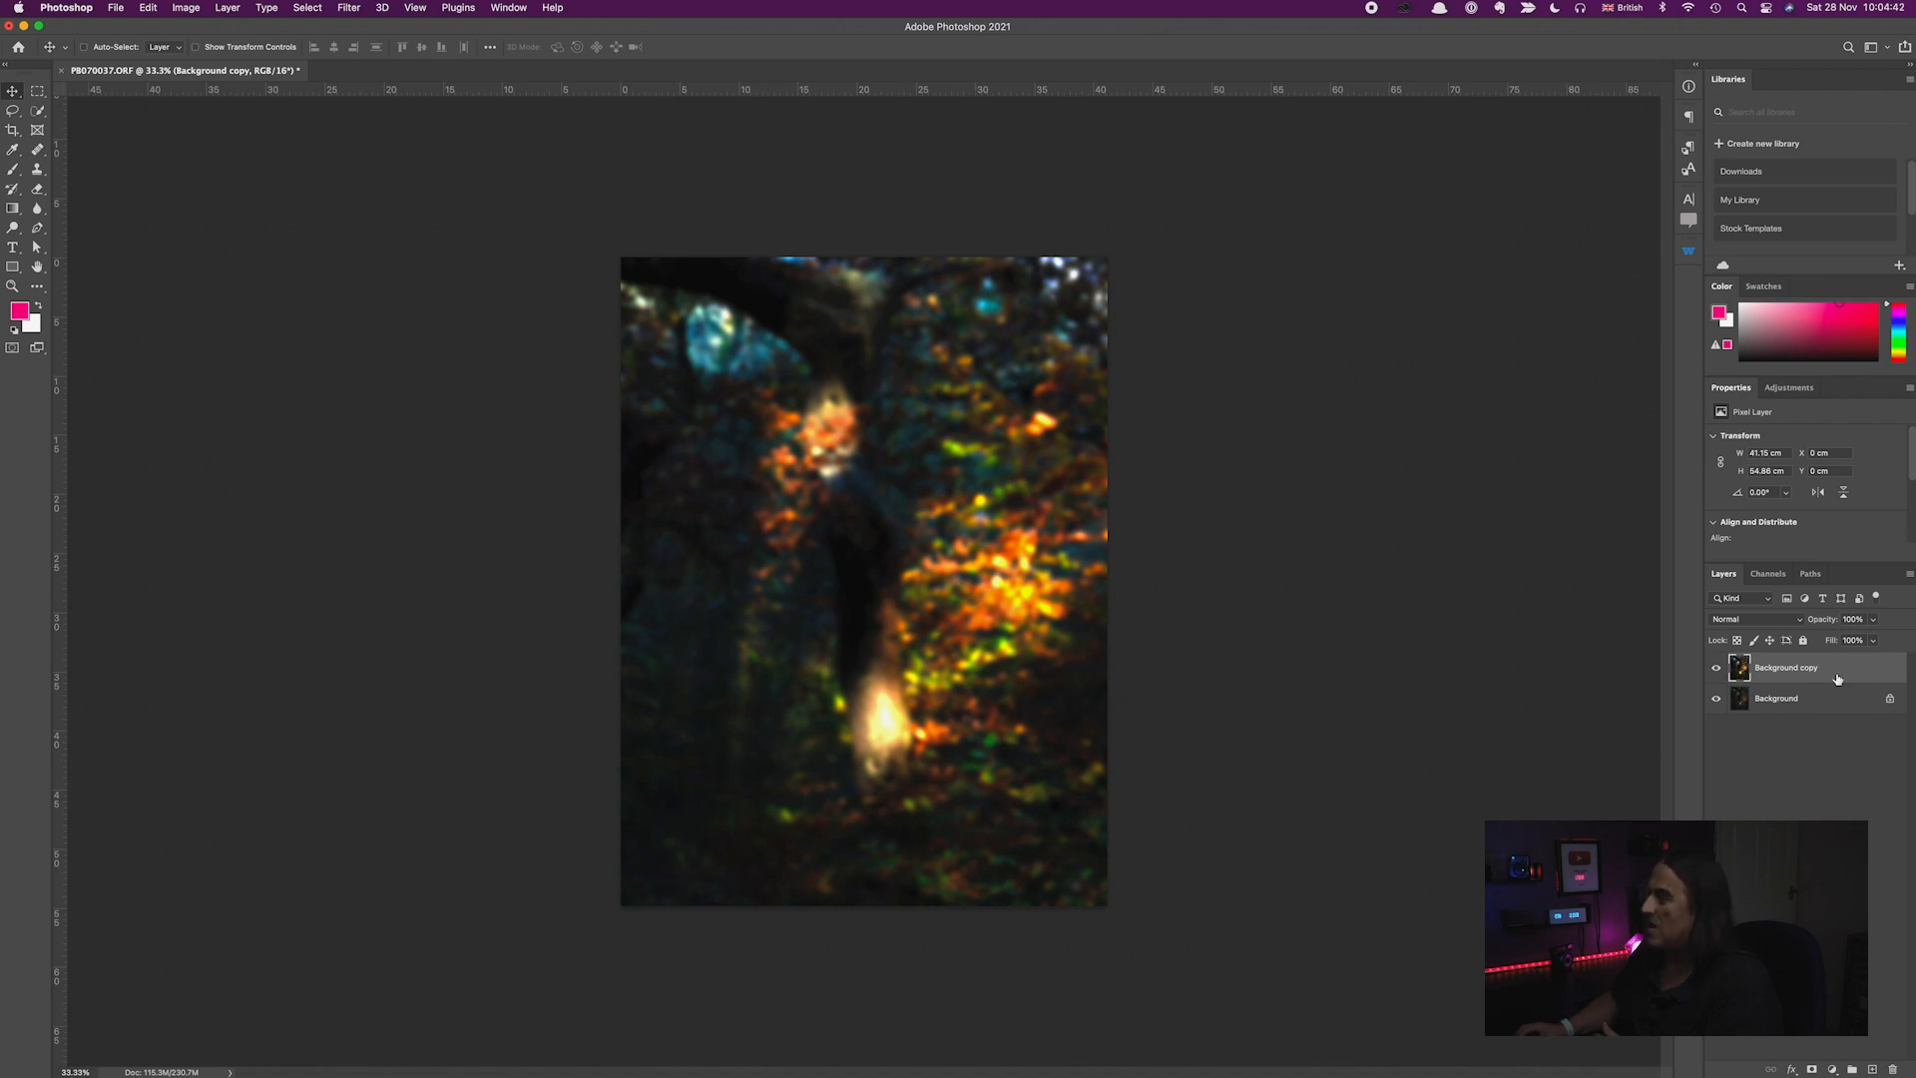
# Step: Lower the Background copy layer's opacity to 0%, and raise it gradually to 50% to judge the strength of the glow
pyautogui.click(1823, 620)
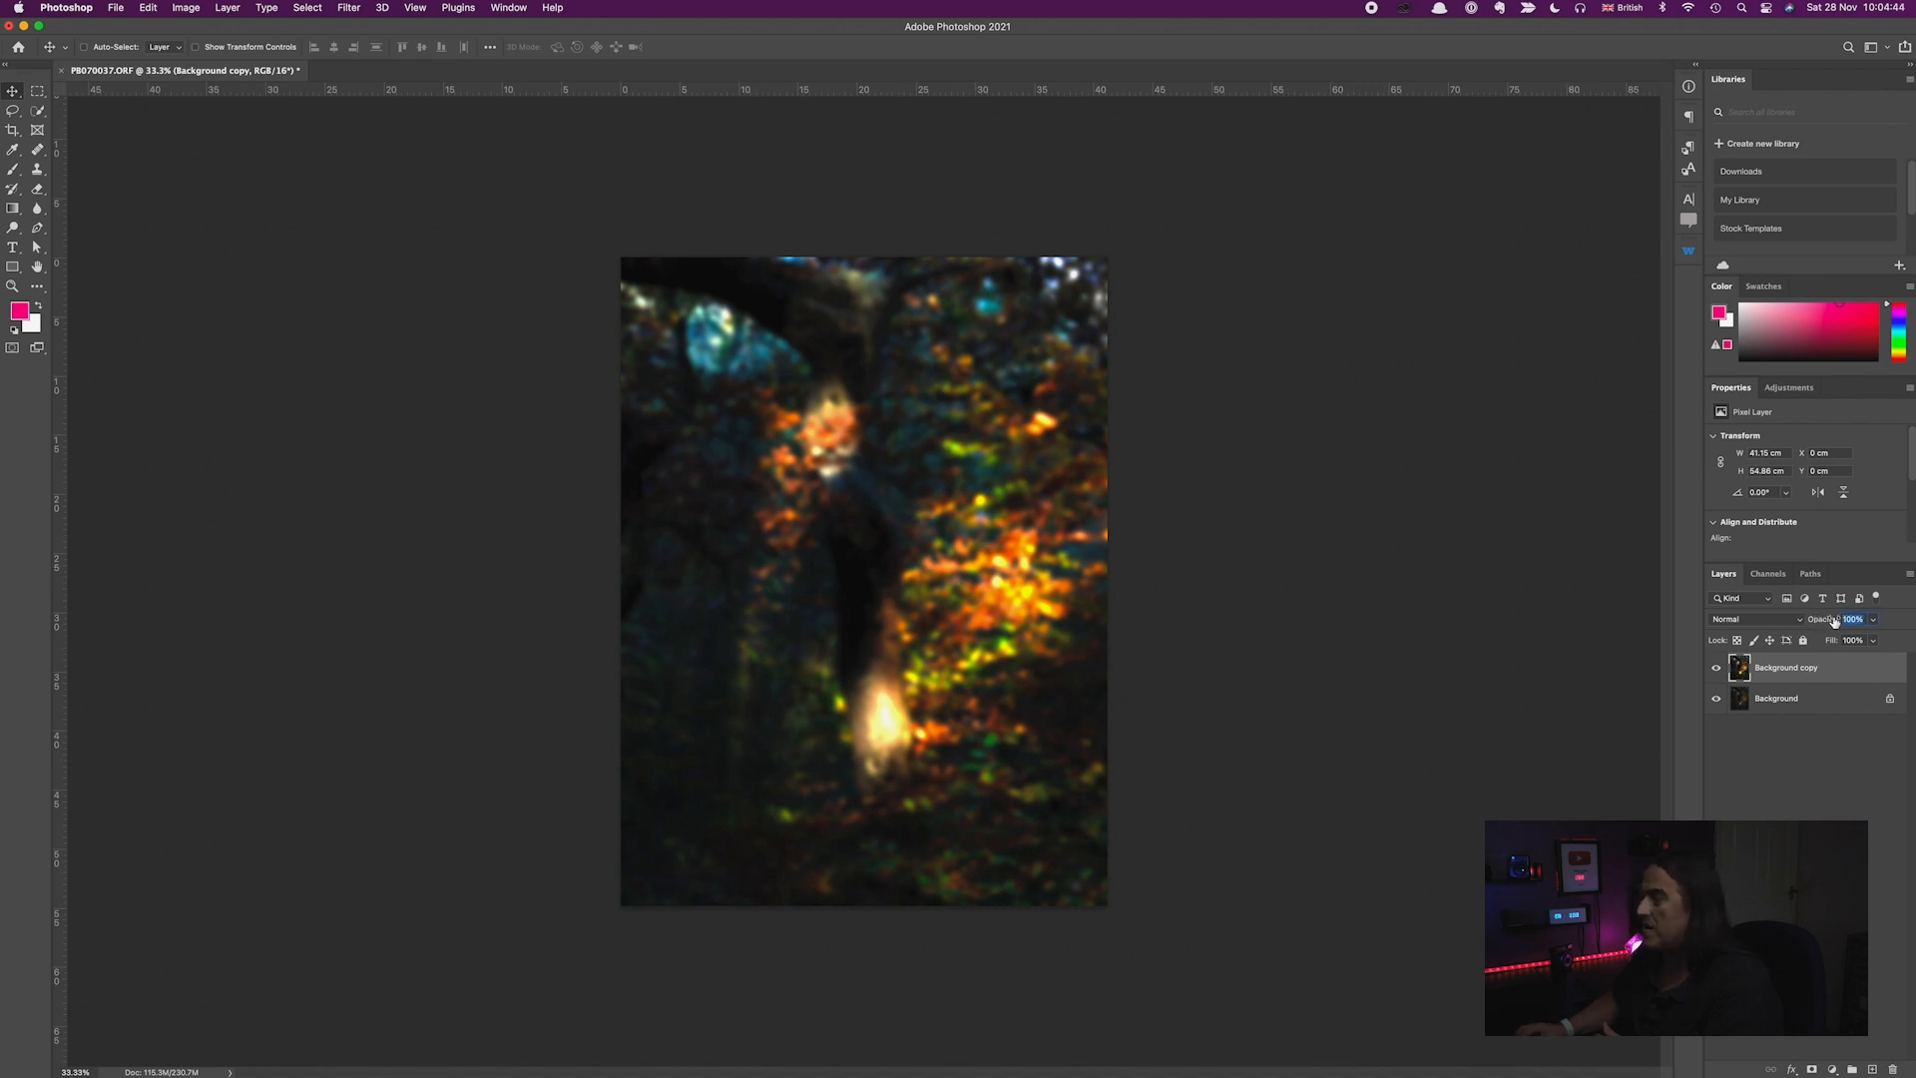
pyautogui.write('0')
pyautogui.press('Return')
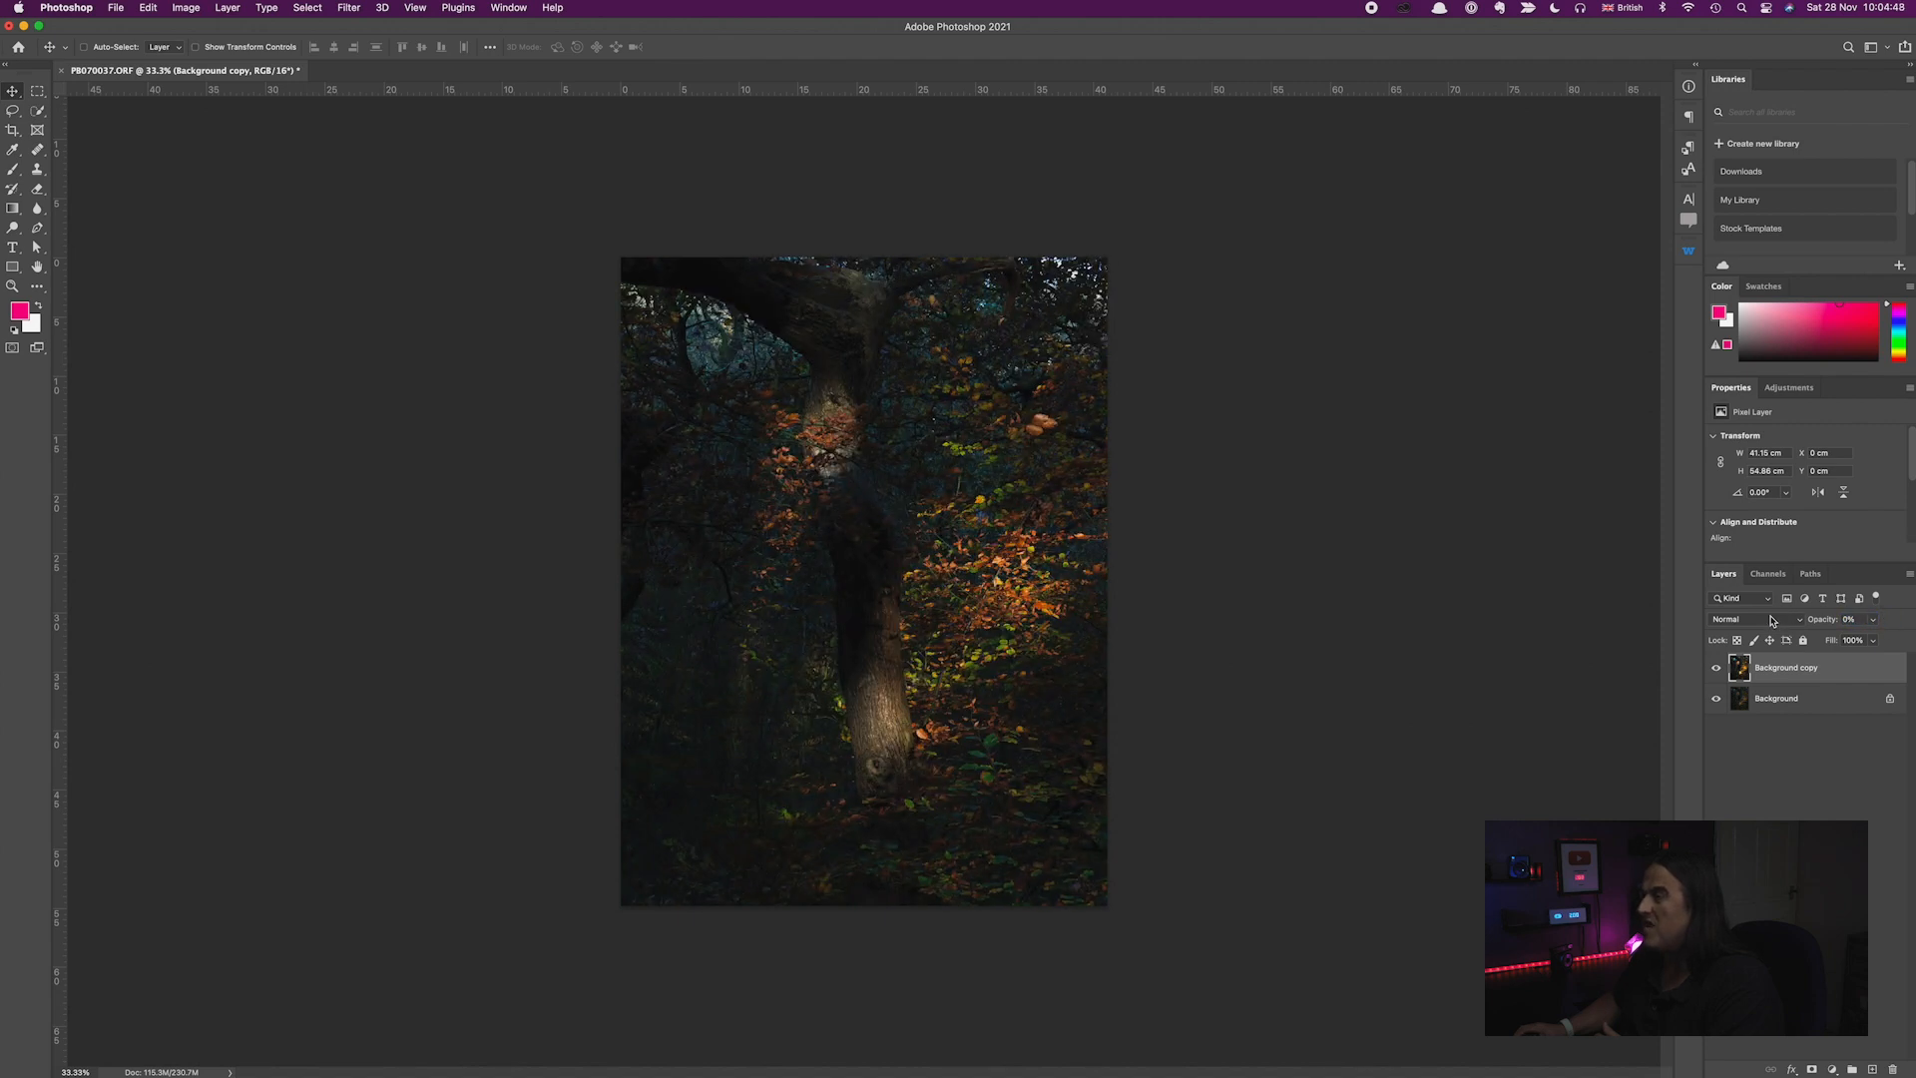
pyautogui.moveTo(1826, 625); pyautogui.dragTo(1840, 628)
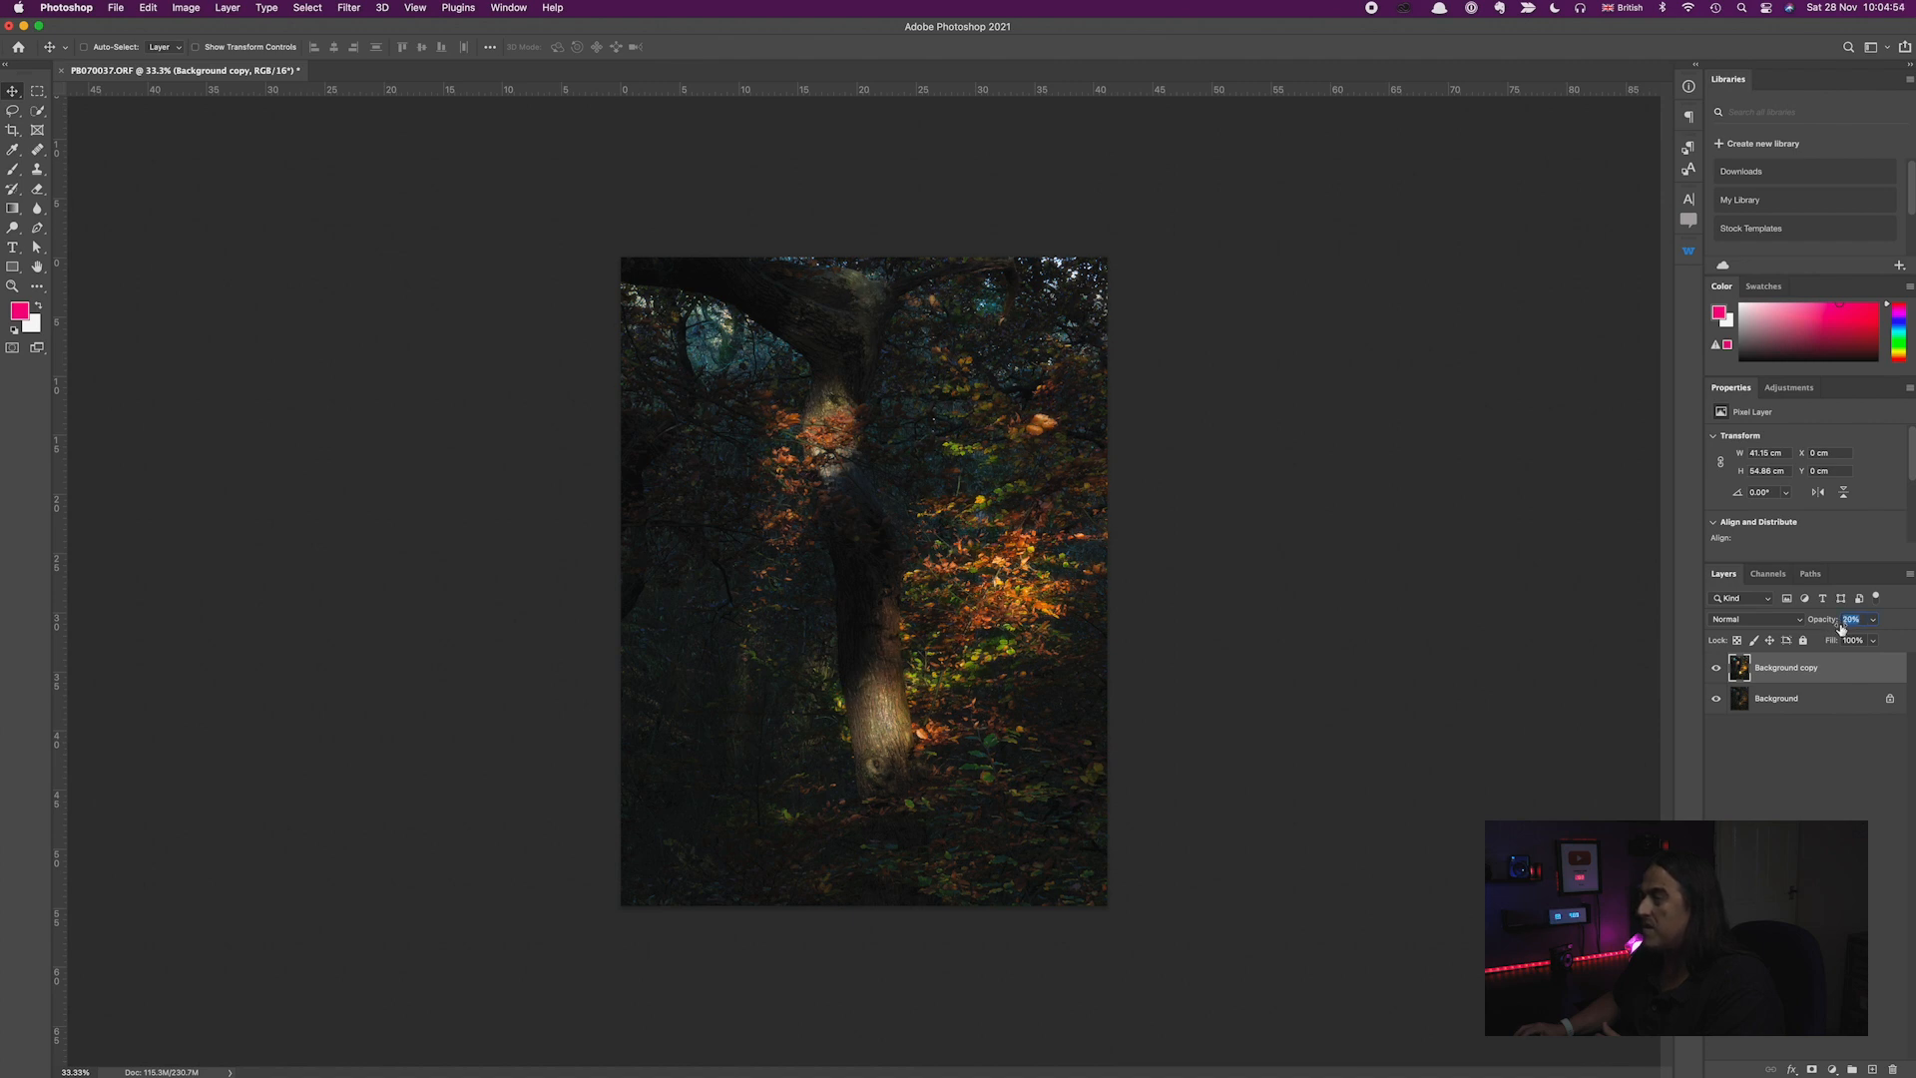
pyautogui.moveTo(1842, 629); pyautogui.dragTo(1841, 629)
pyautogui.moveTo(1821, 624); pyautogui.dragTo(1830, 627)
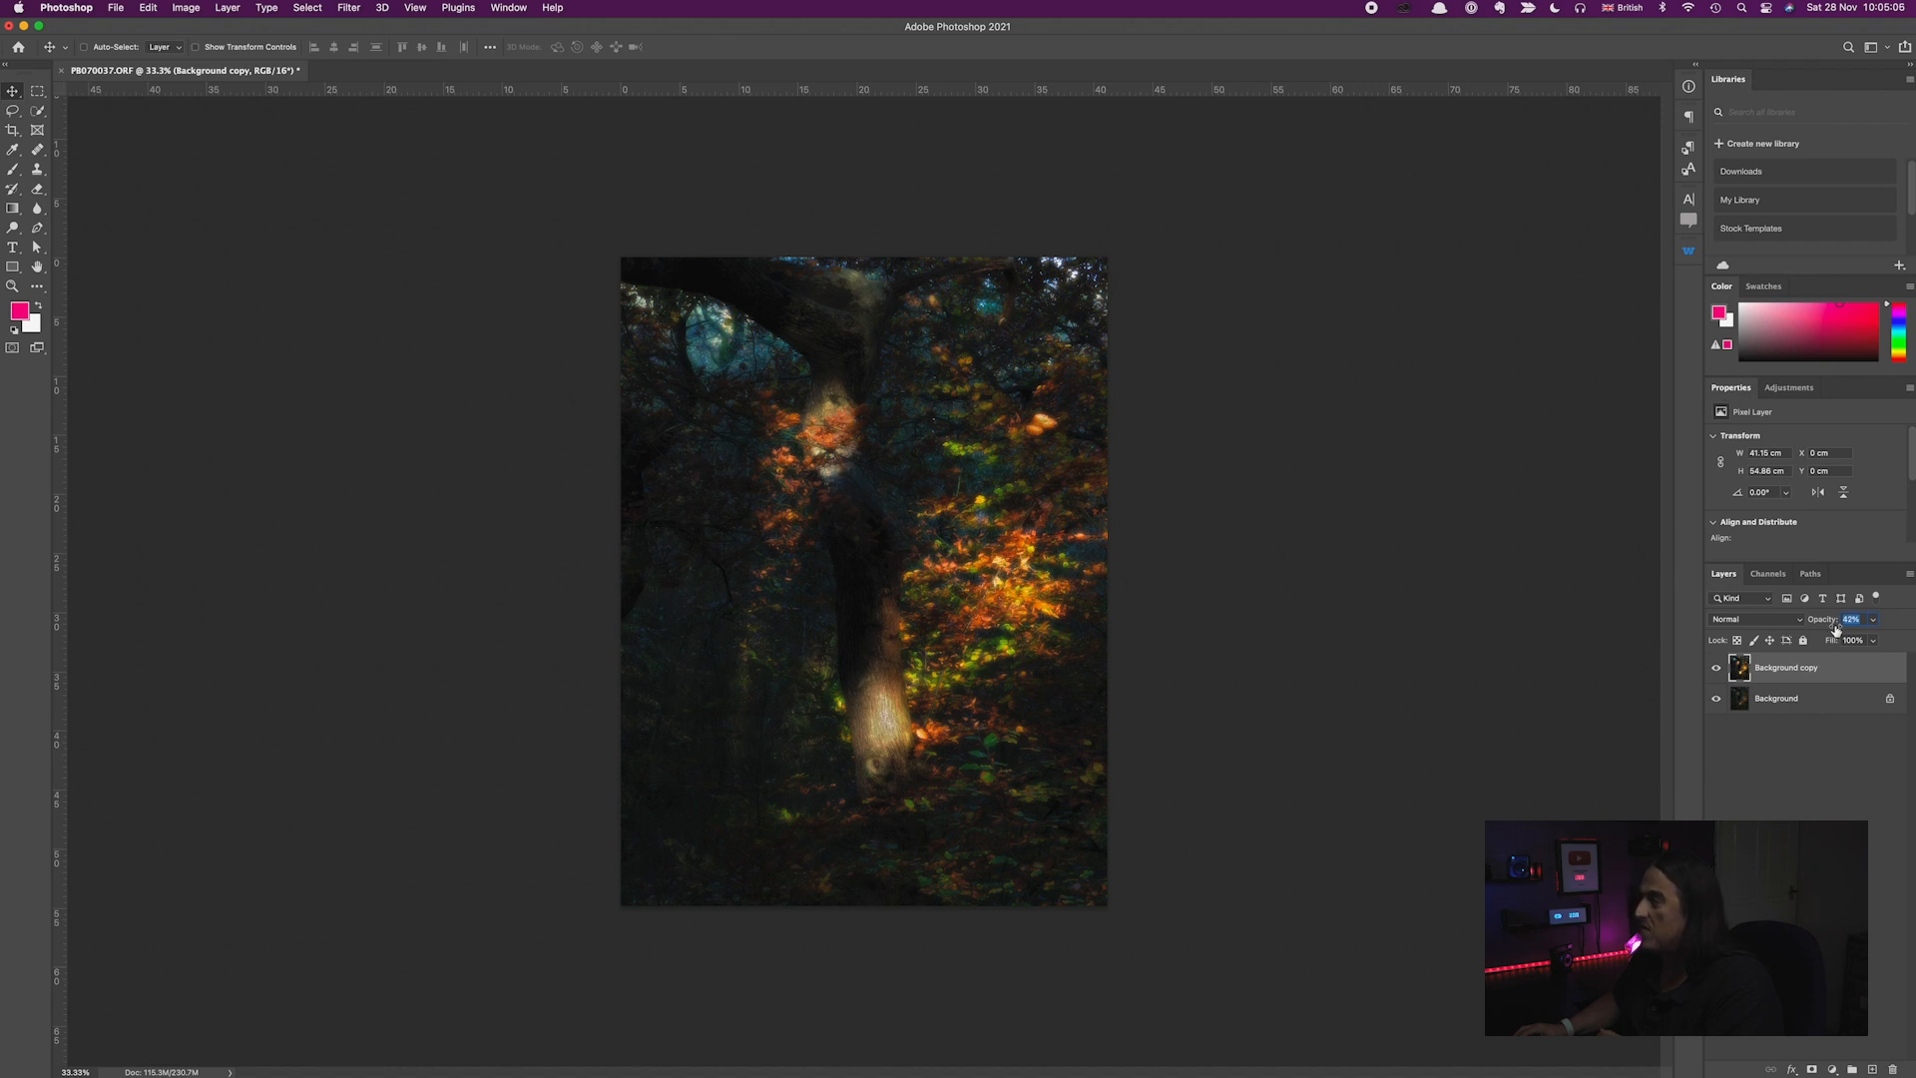
pyautogui.press('Return')
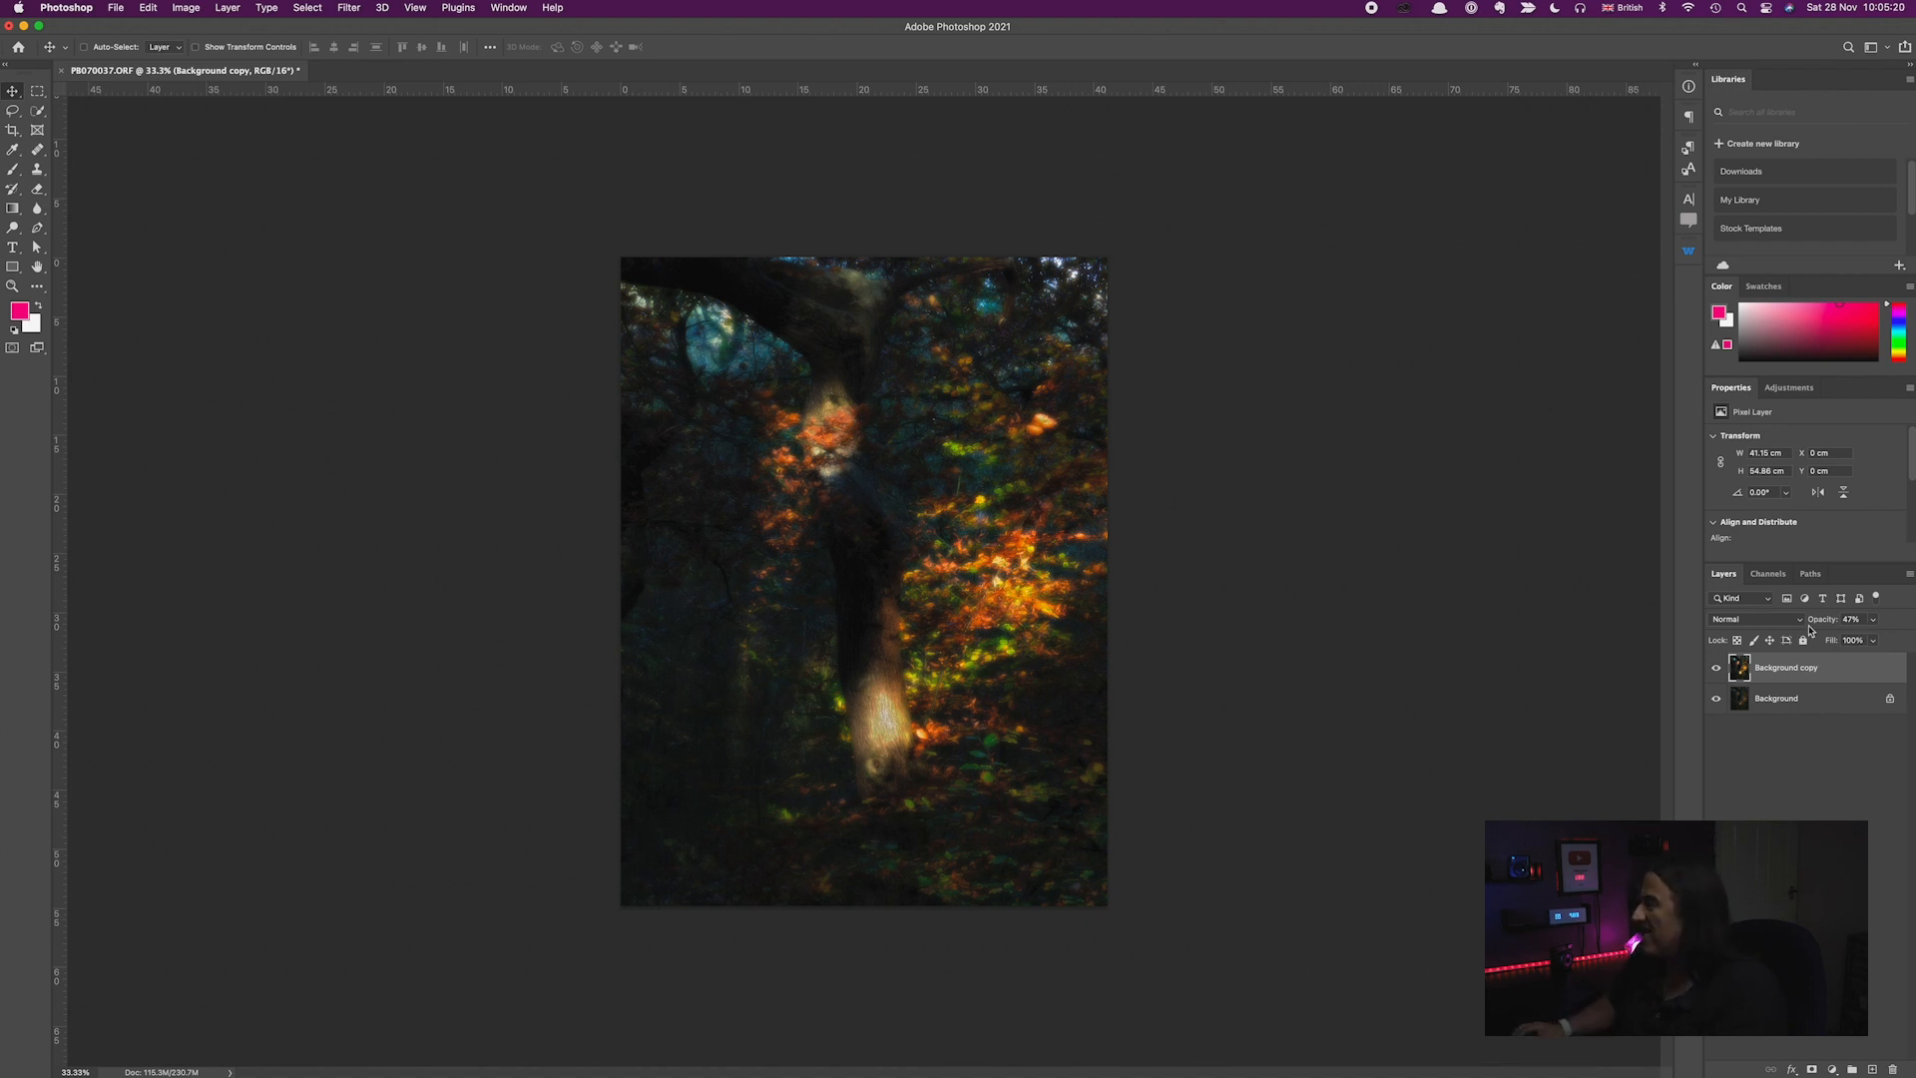
pyautogui.moveTo(1819, 624); pyautogui.dragTo(1817, 623)
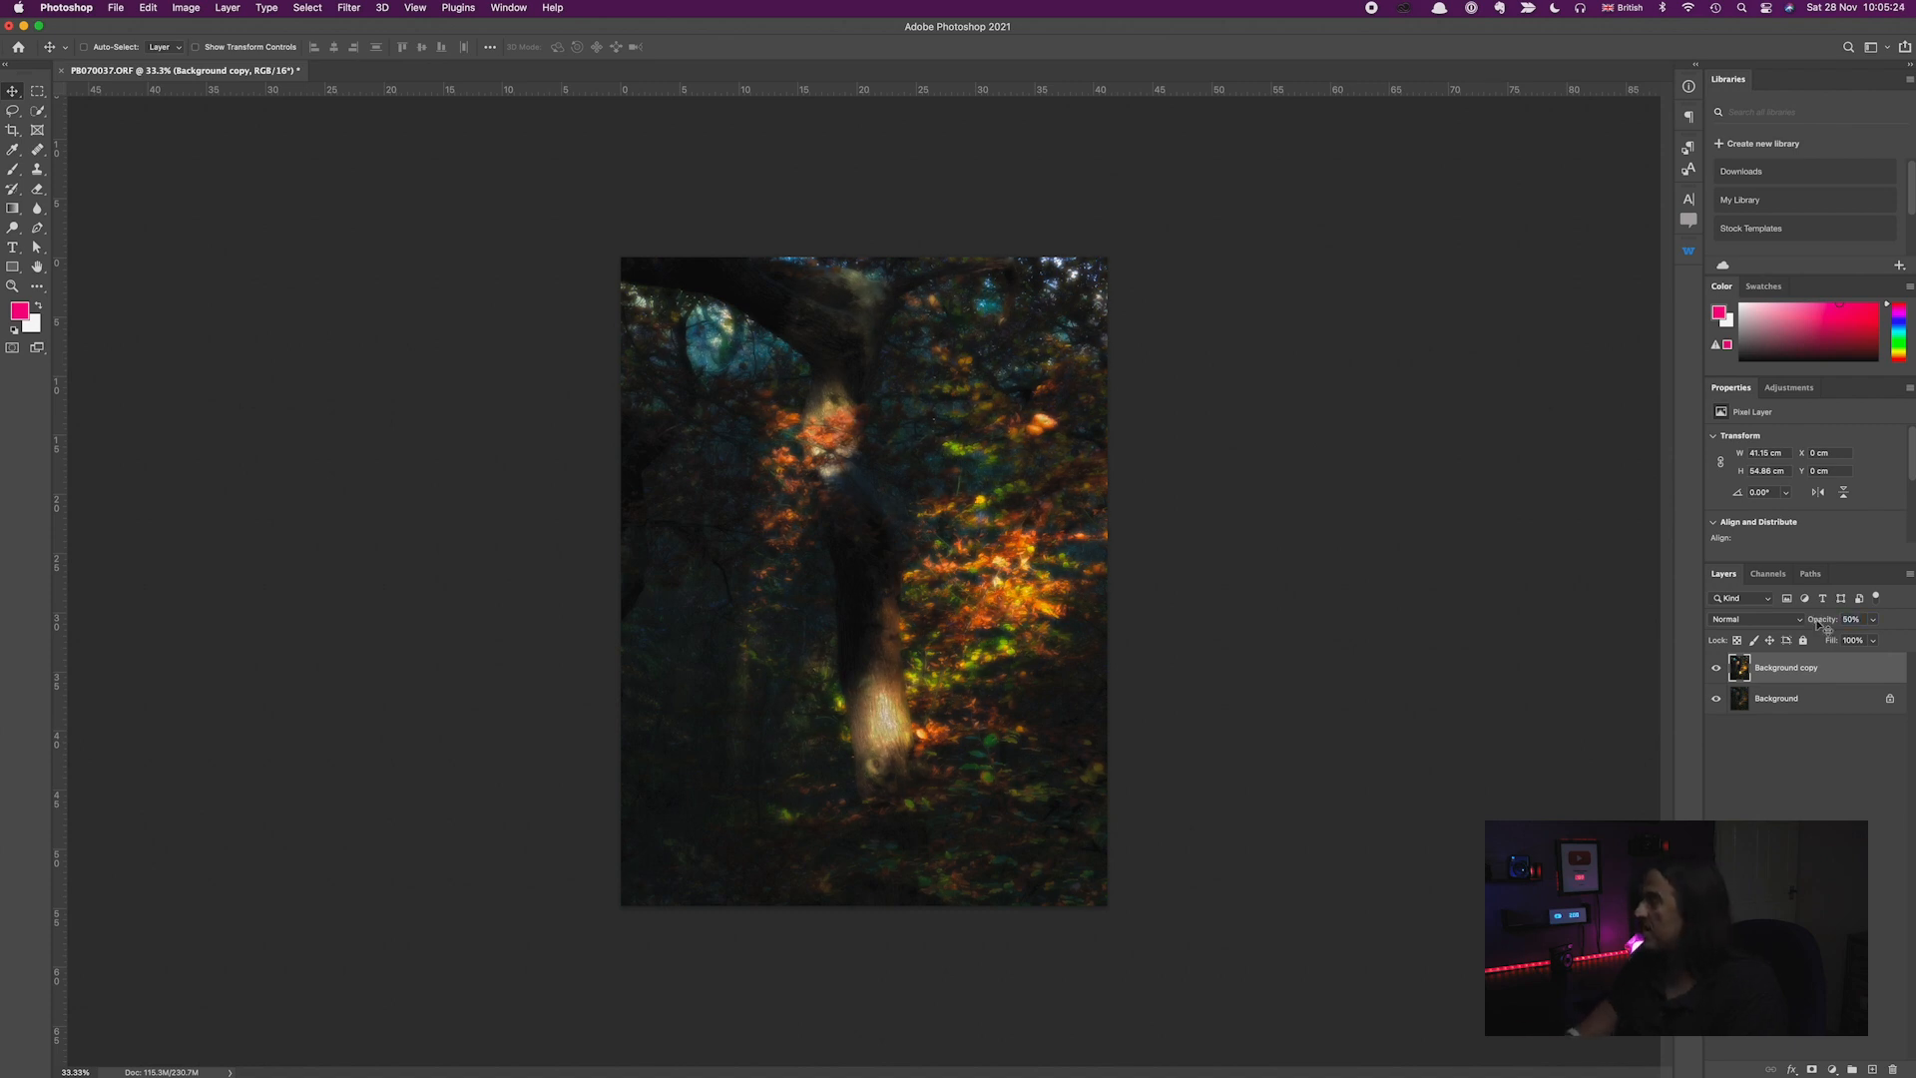
pyautogui.press('Tab')
pyautogui.press('Tab')
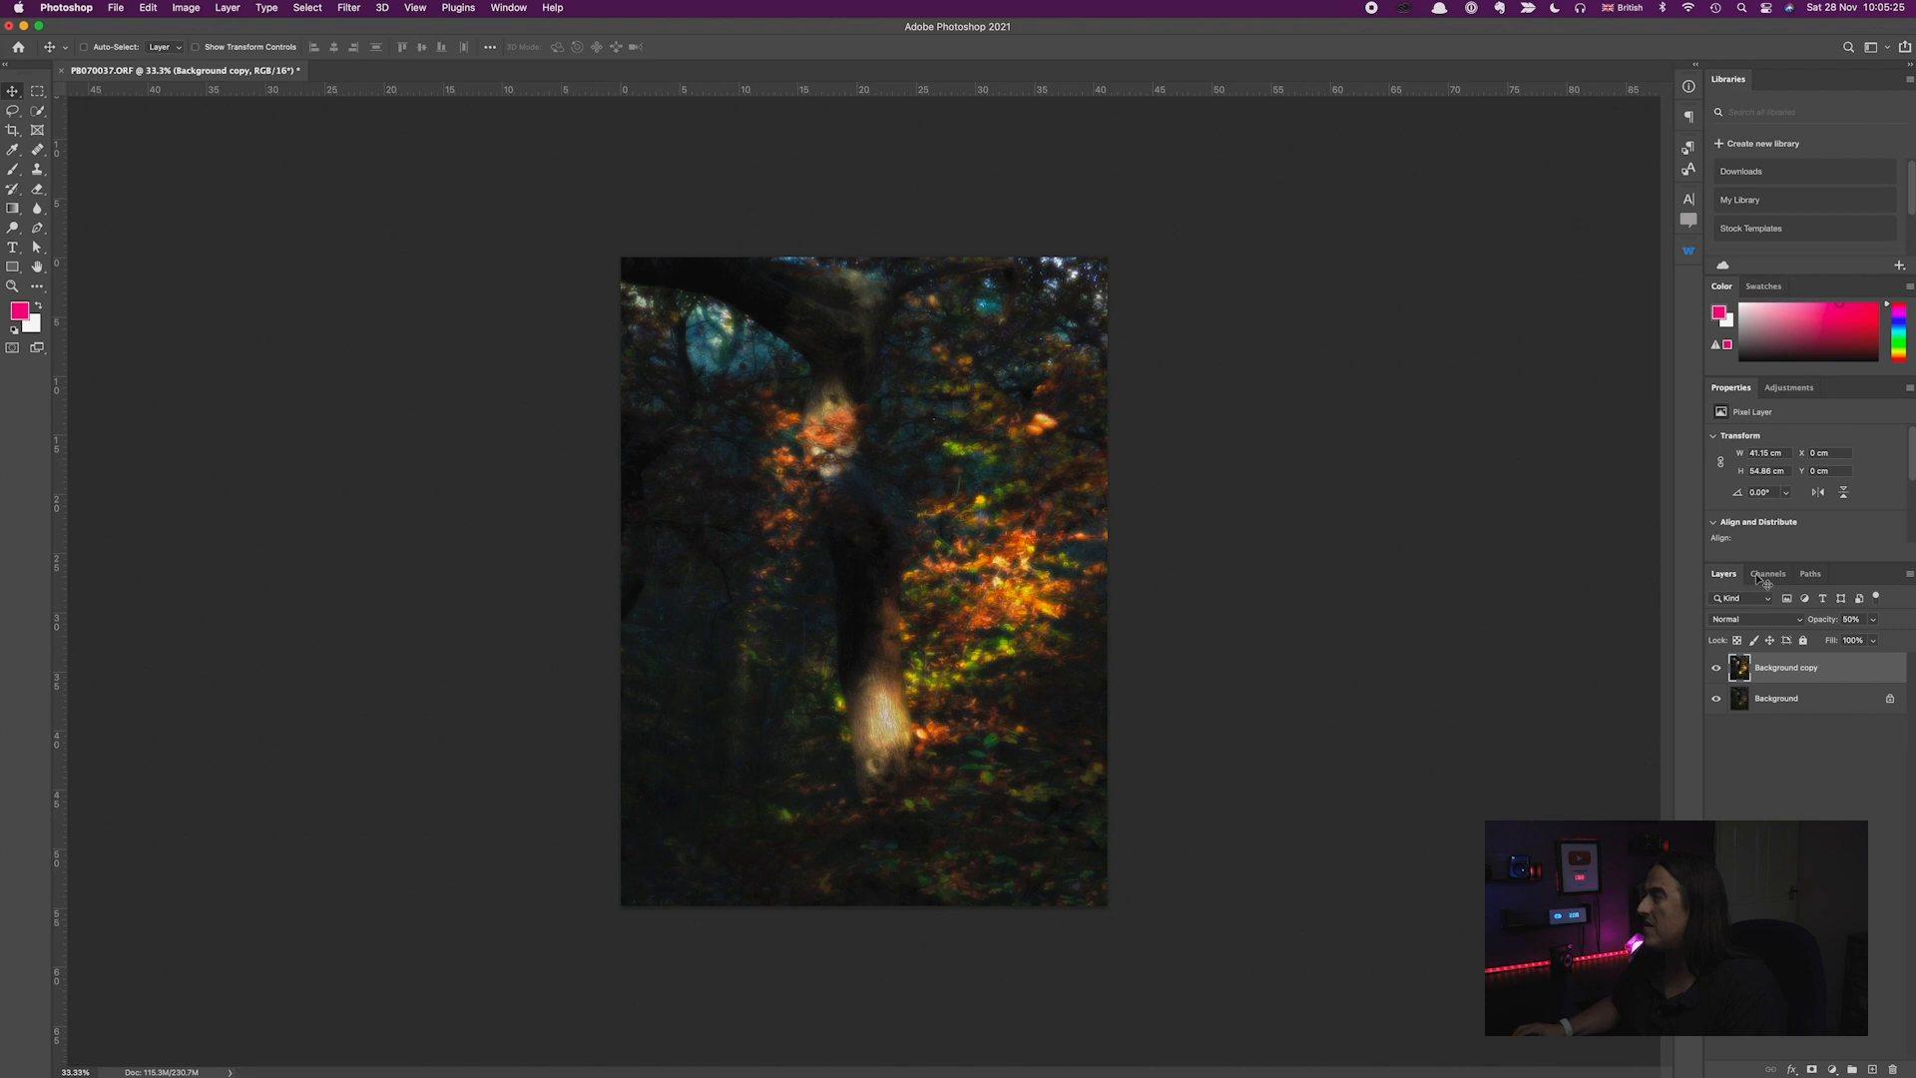
# Step: Try the Background copy layer at 15% opacity and set it to 20%
pyautogui.click(1856, 620)
pyautogui.press('BackSpace')
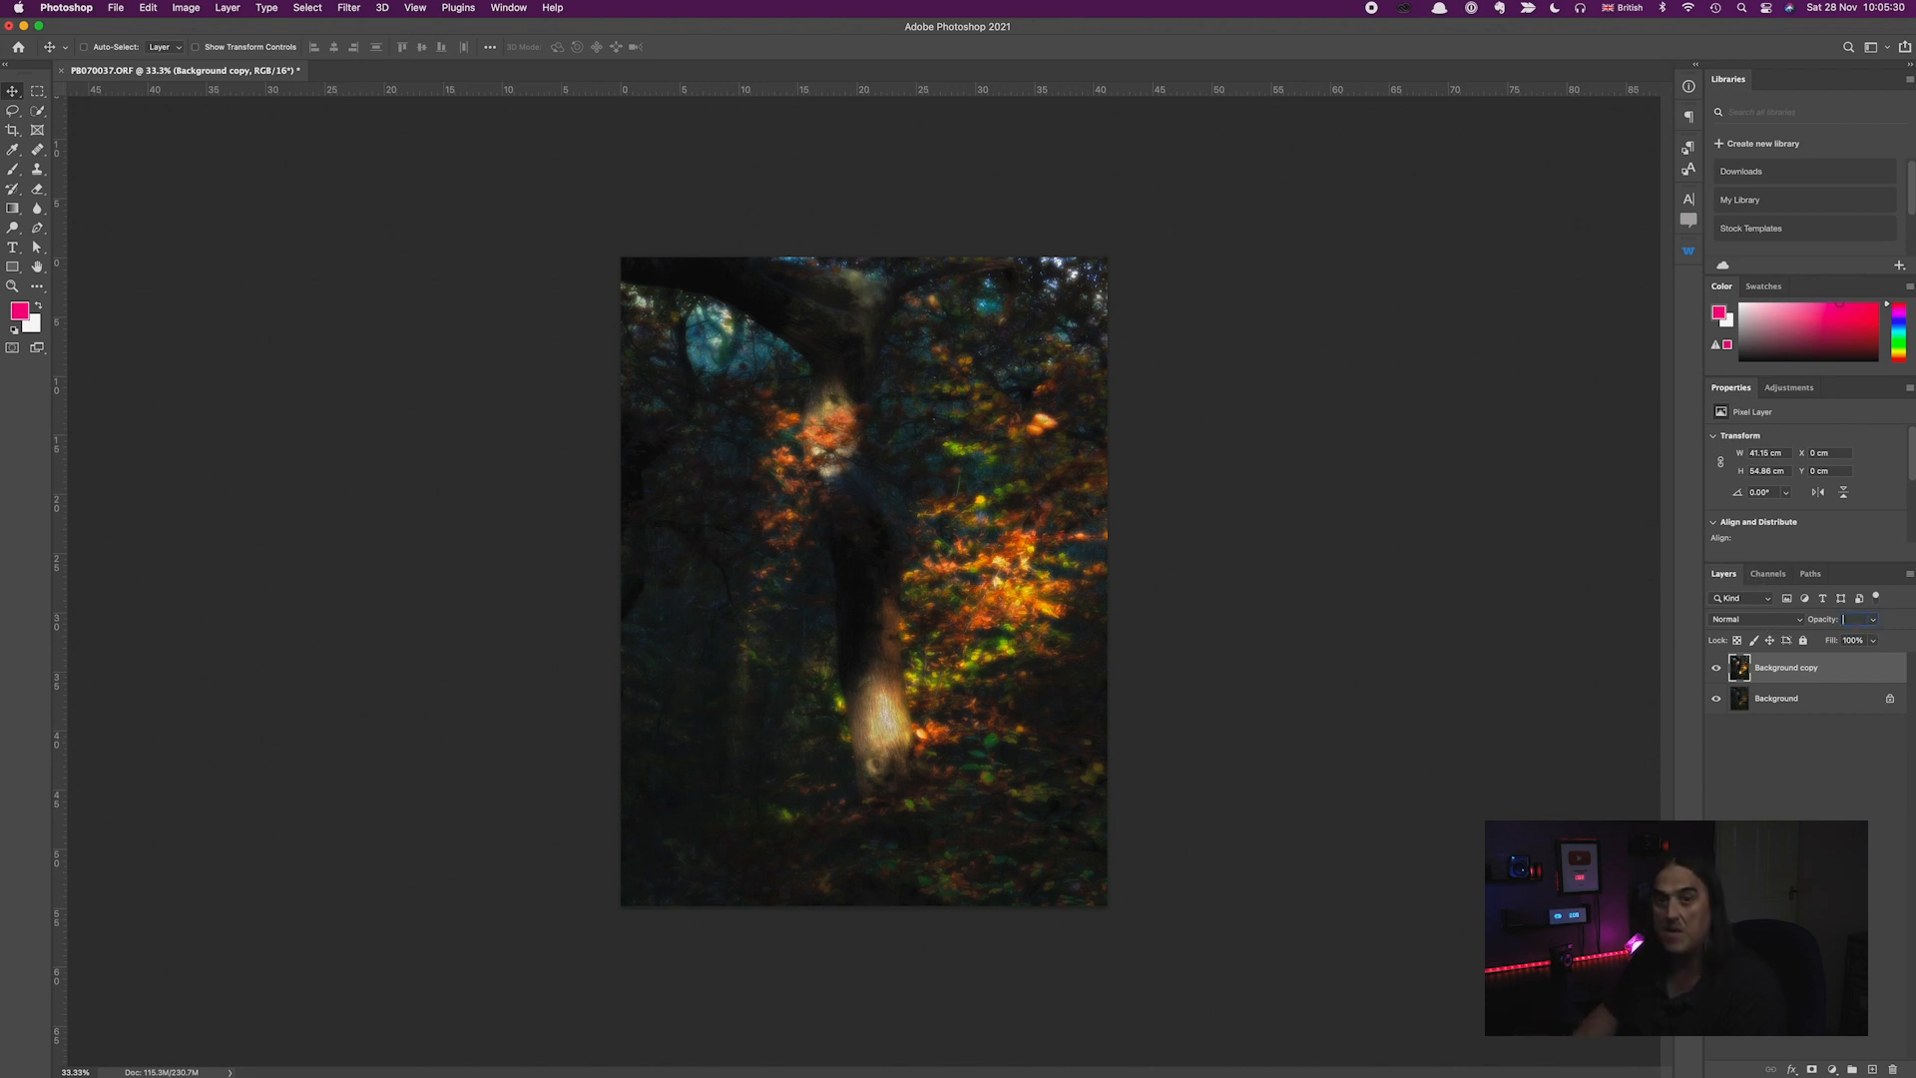
pyautogui.write('15')
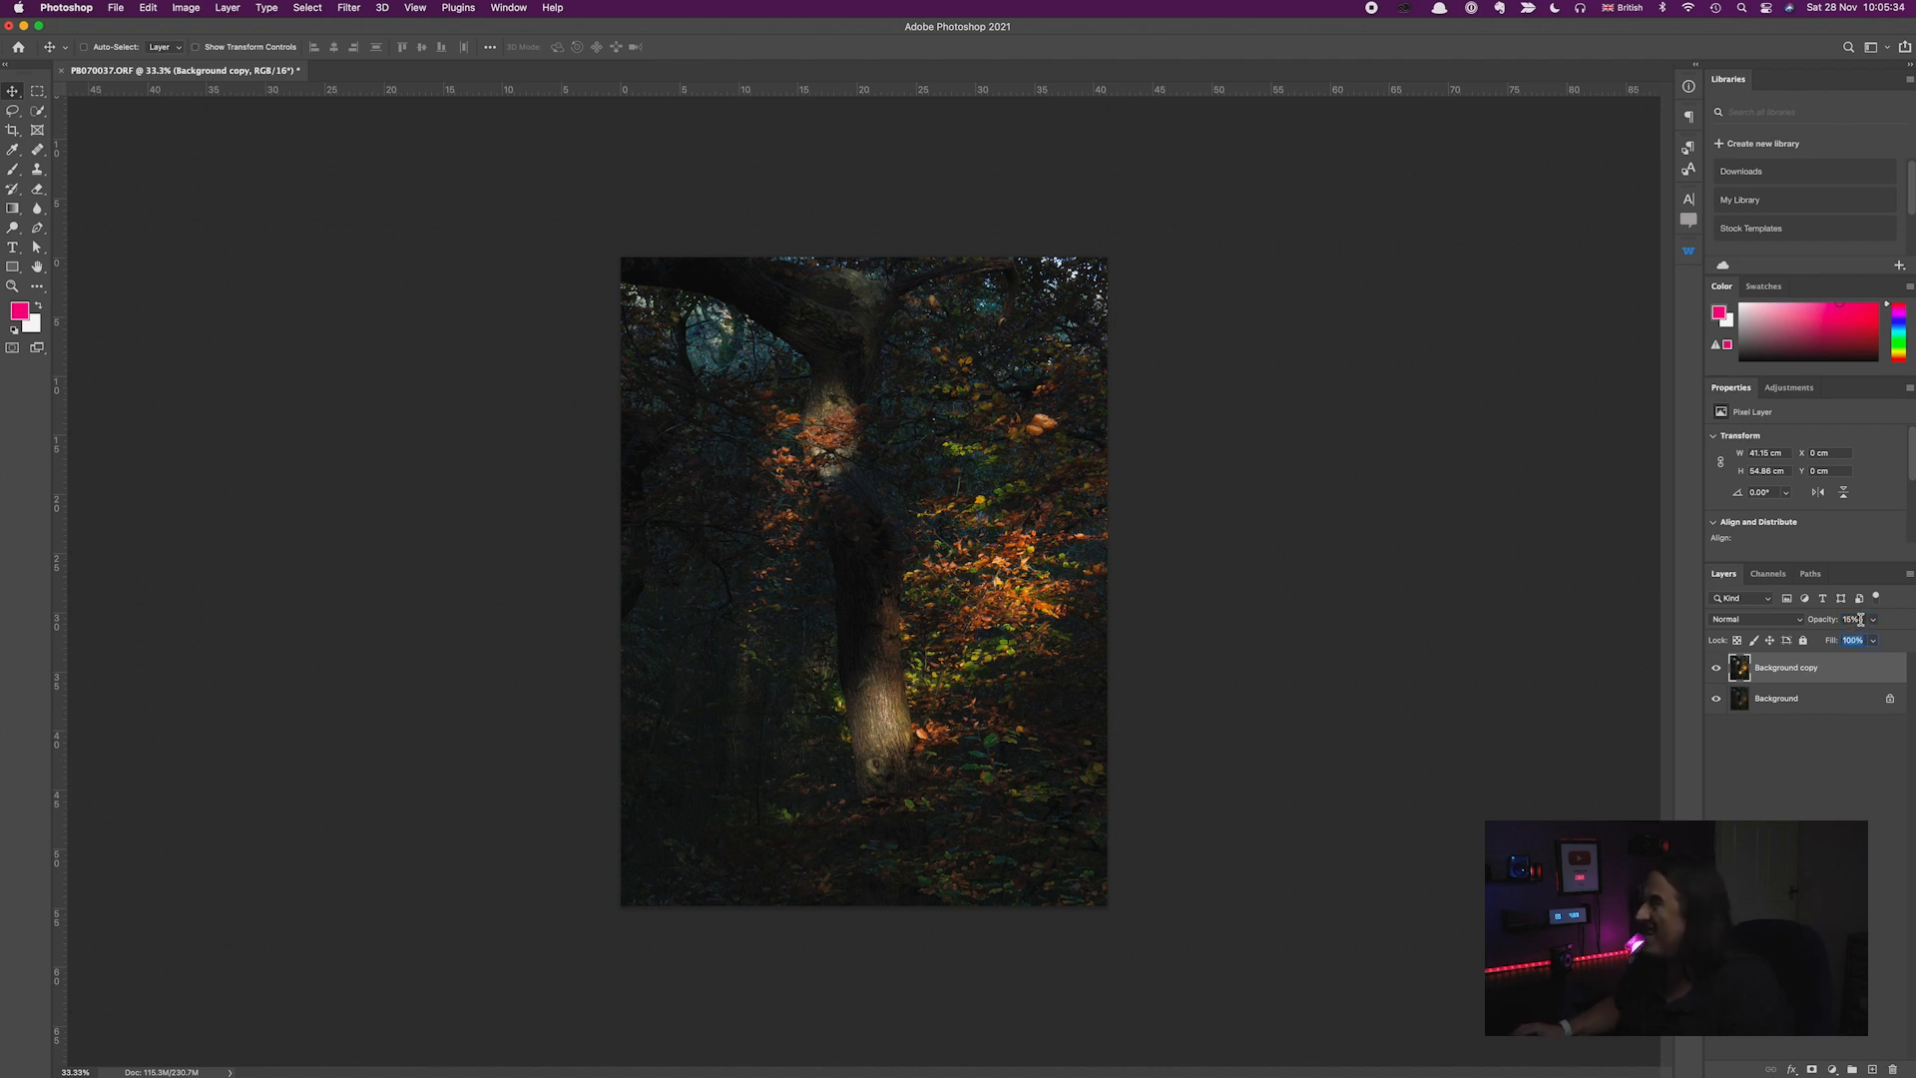
pyautogui.click(1860, 619)
pyautogui.write('20')
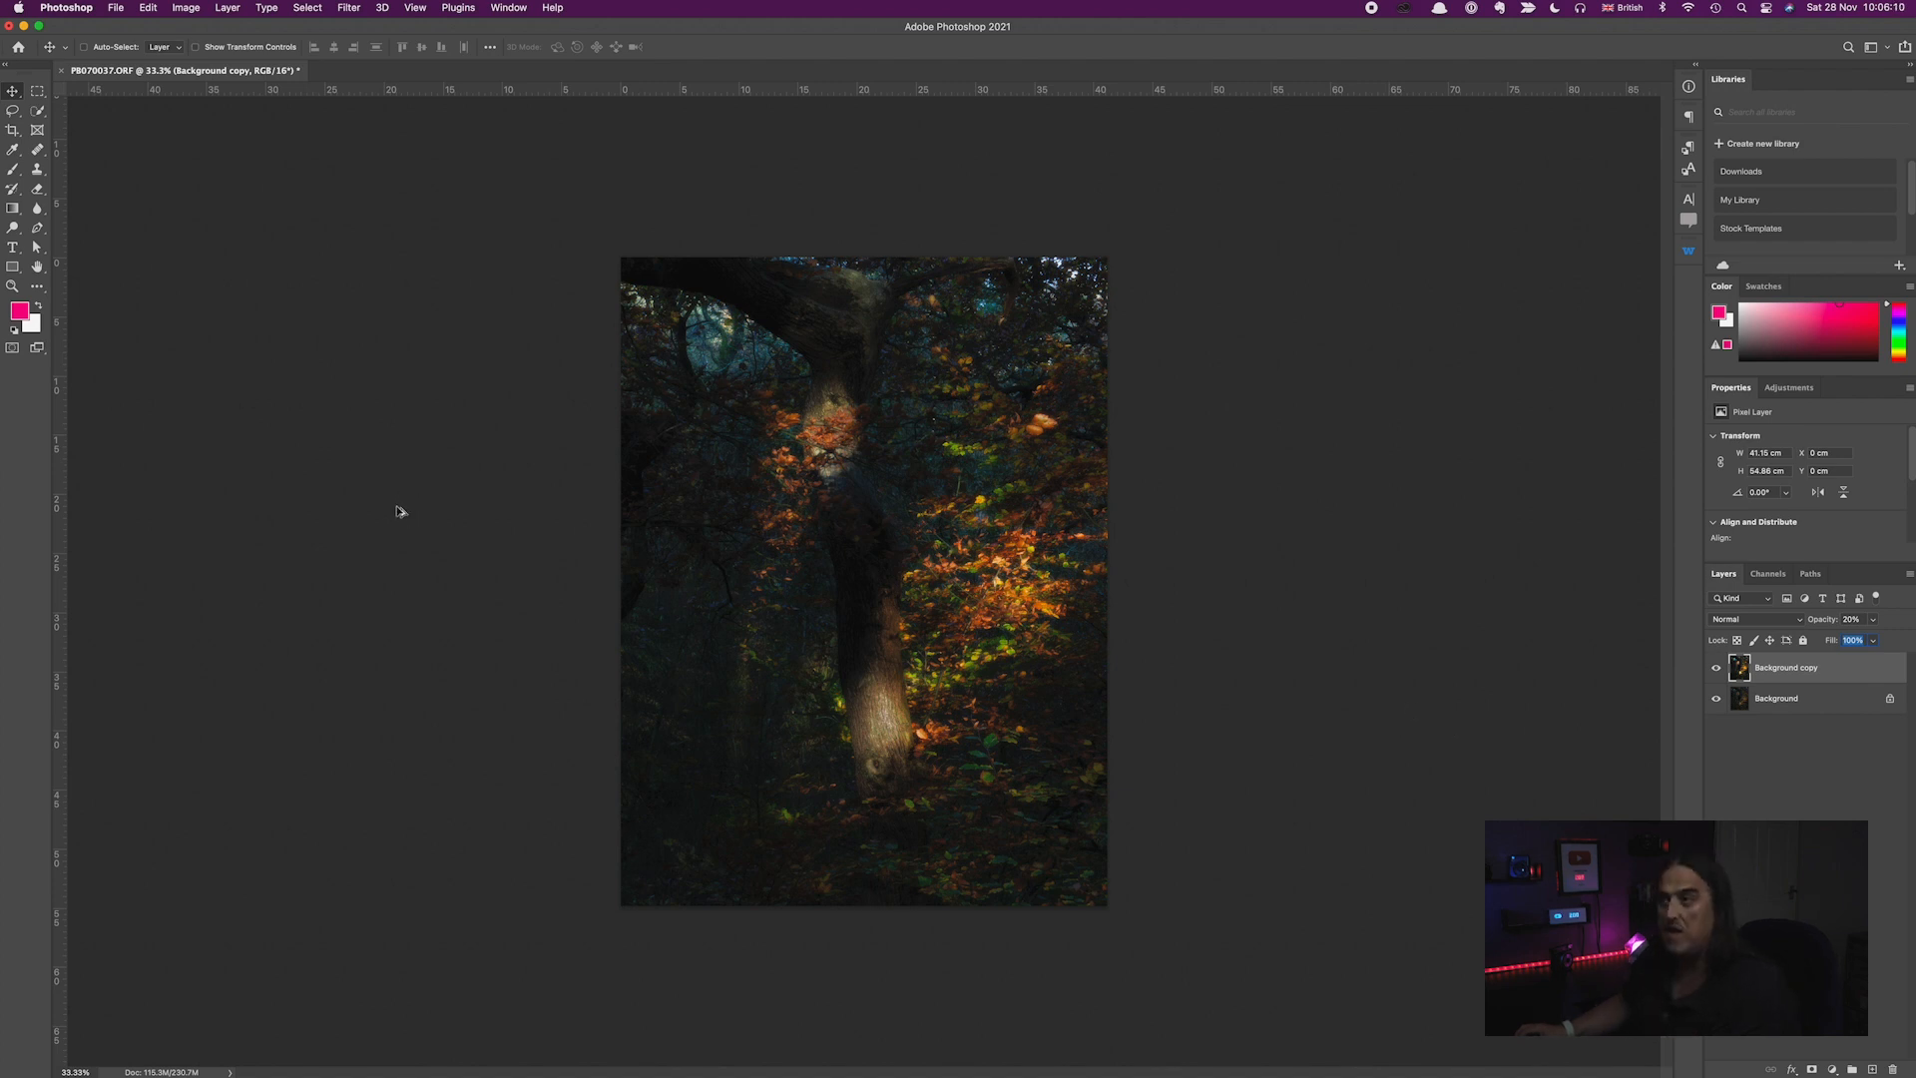
# Step: Save the layered document and switch to Lightroom Classic
pyautogui.press('super+s')
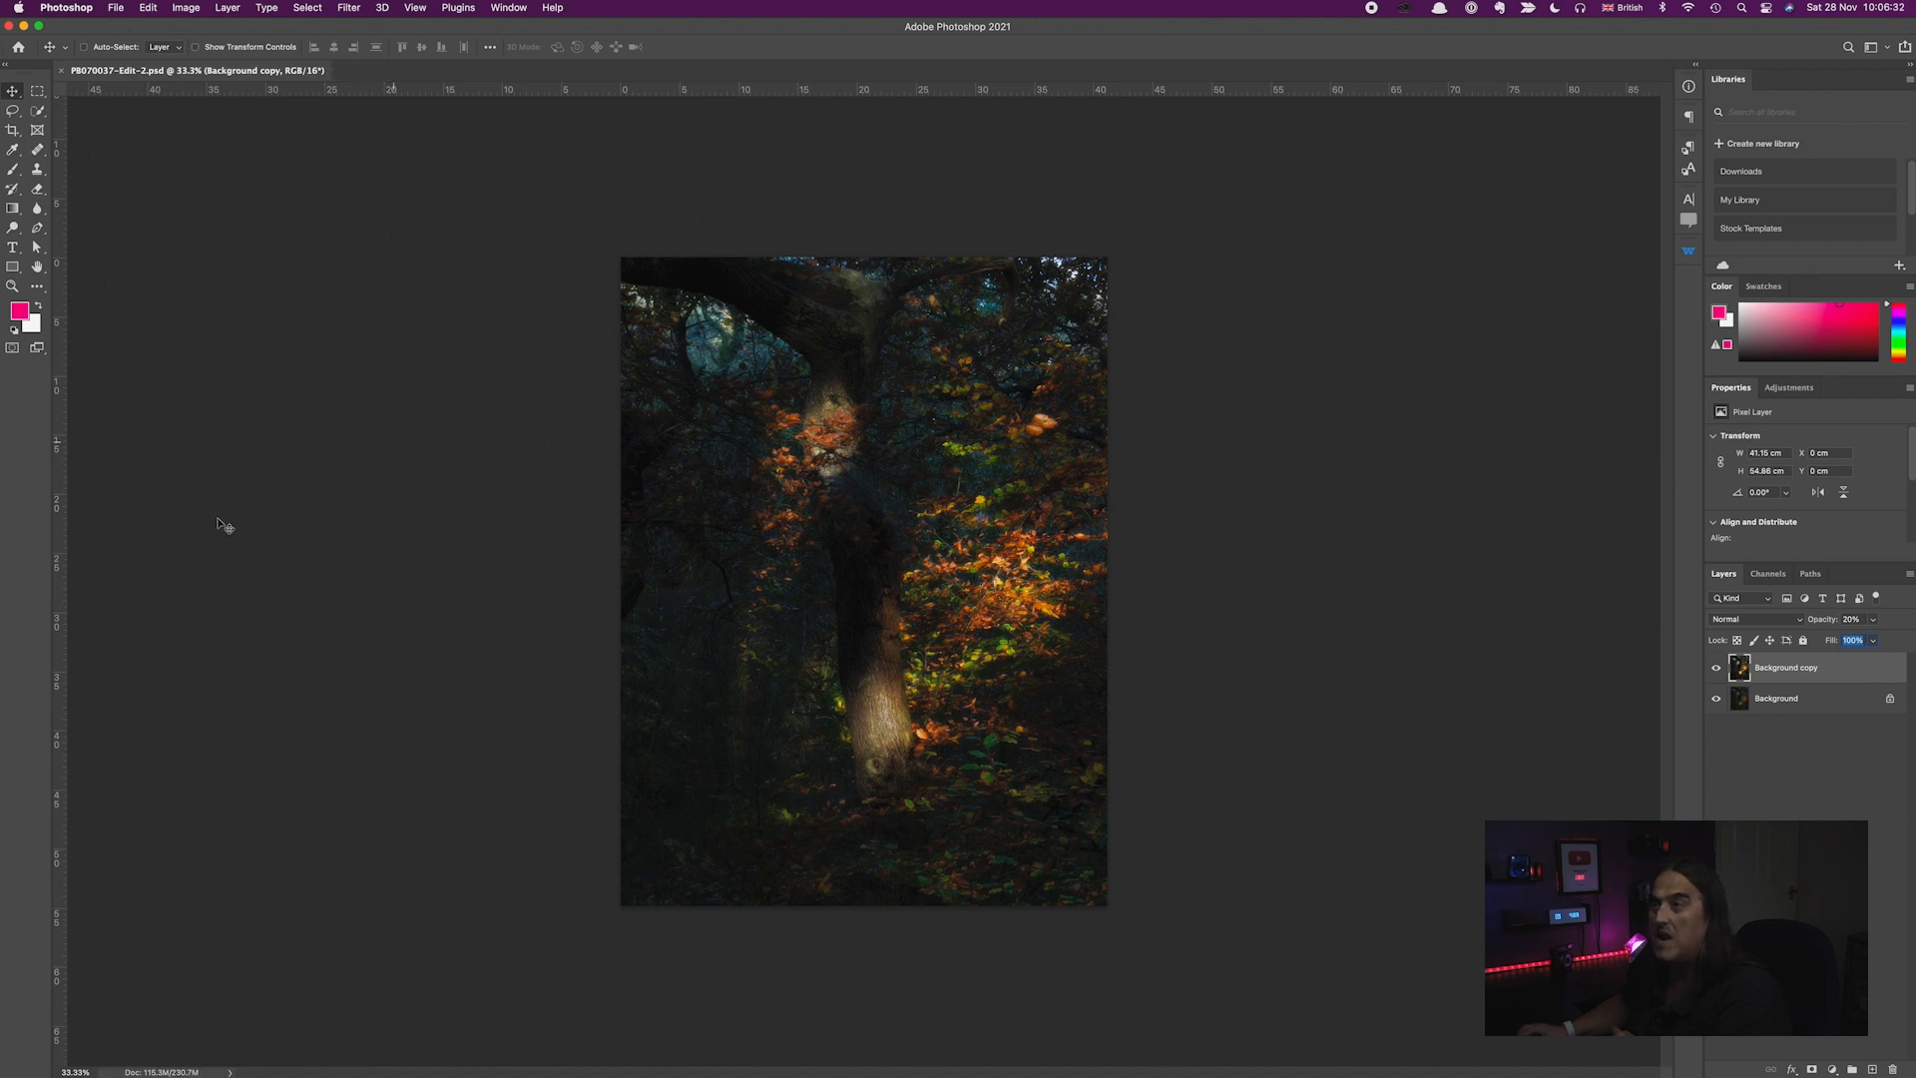
pyautogui.moveTo(393, 1076)
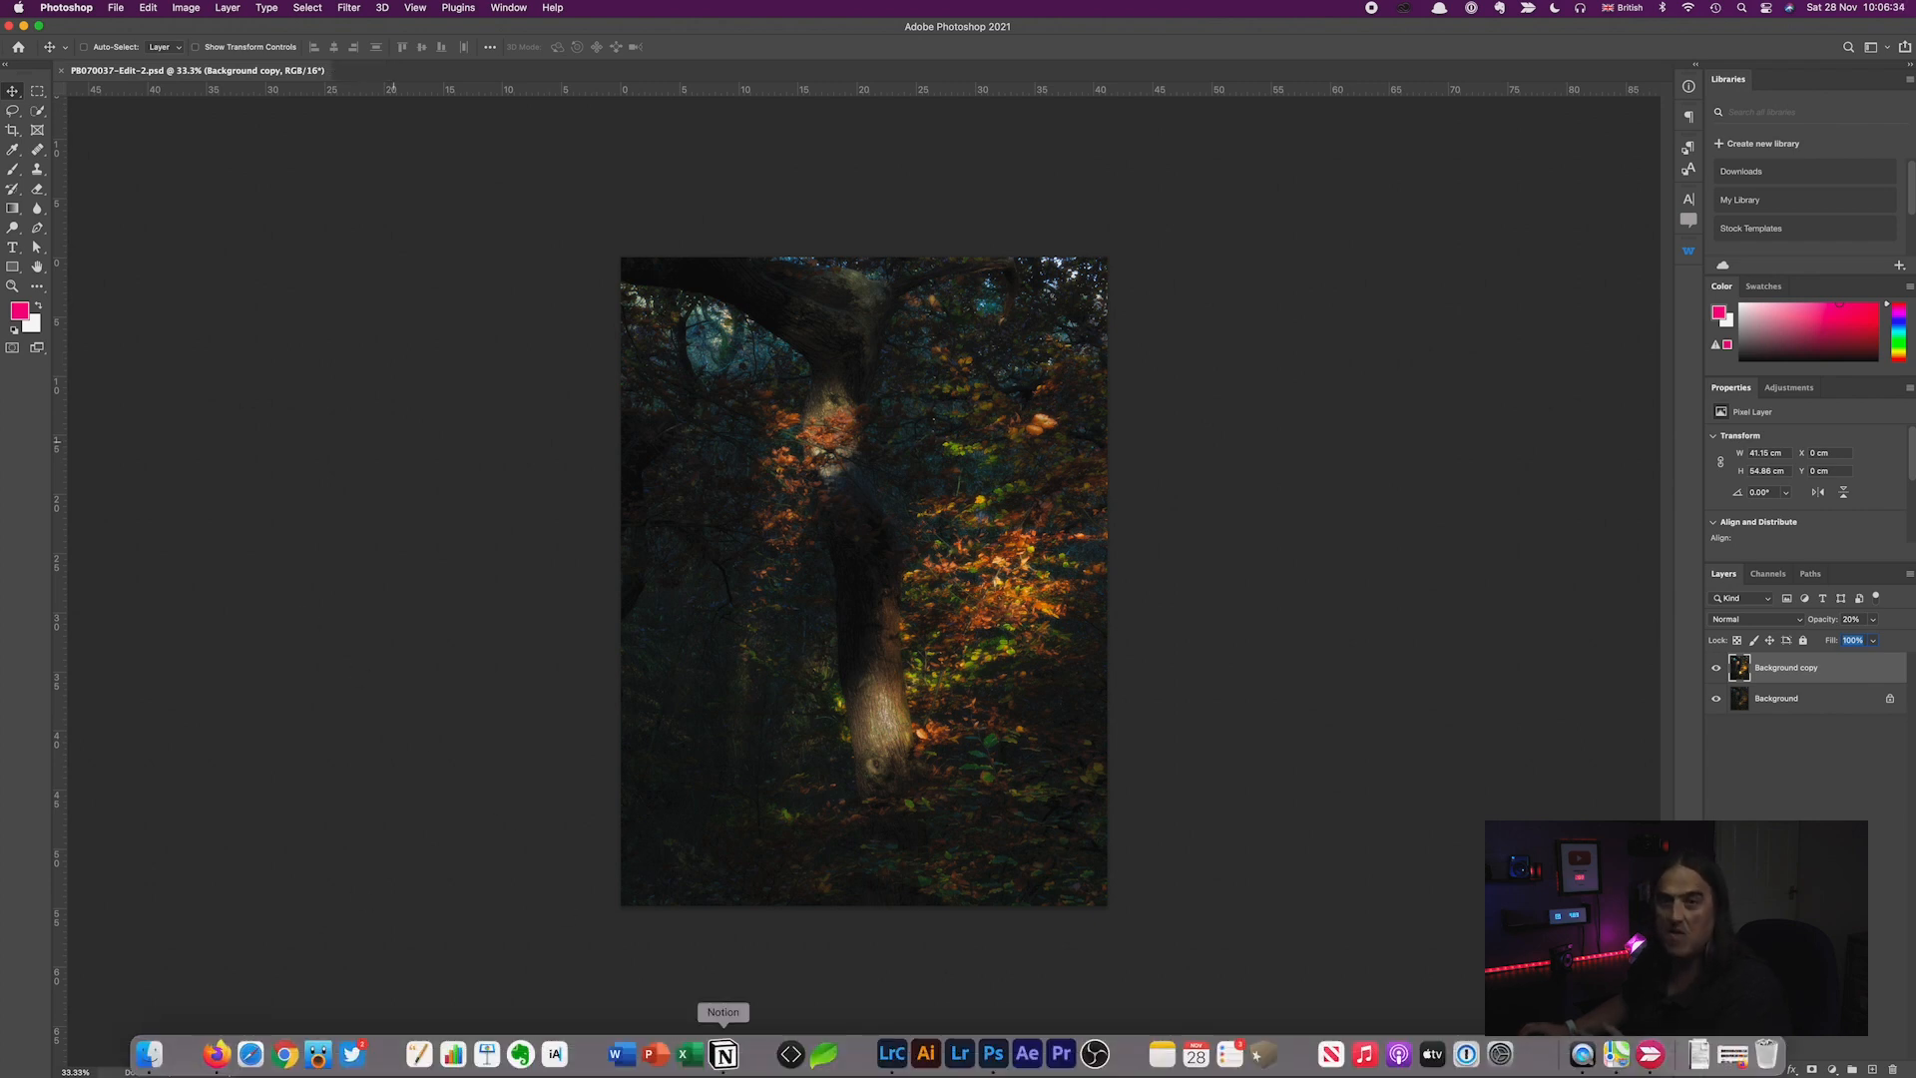
pyautogui.click(893, 1054)
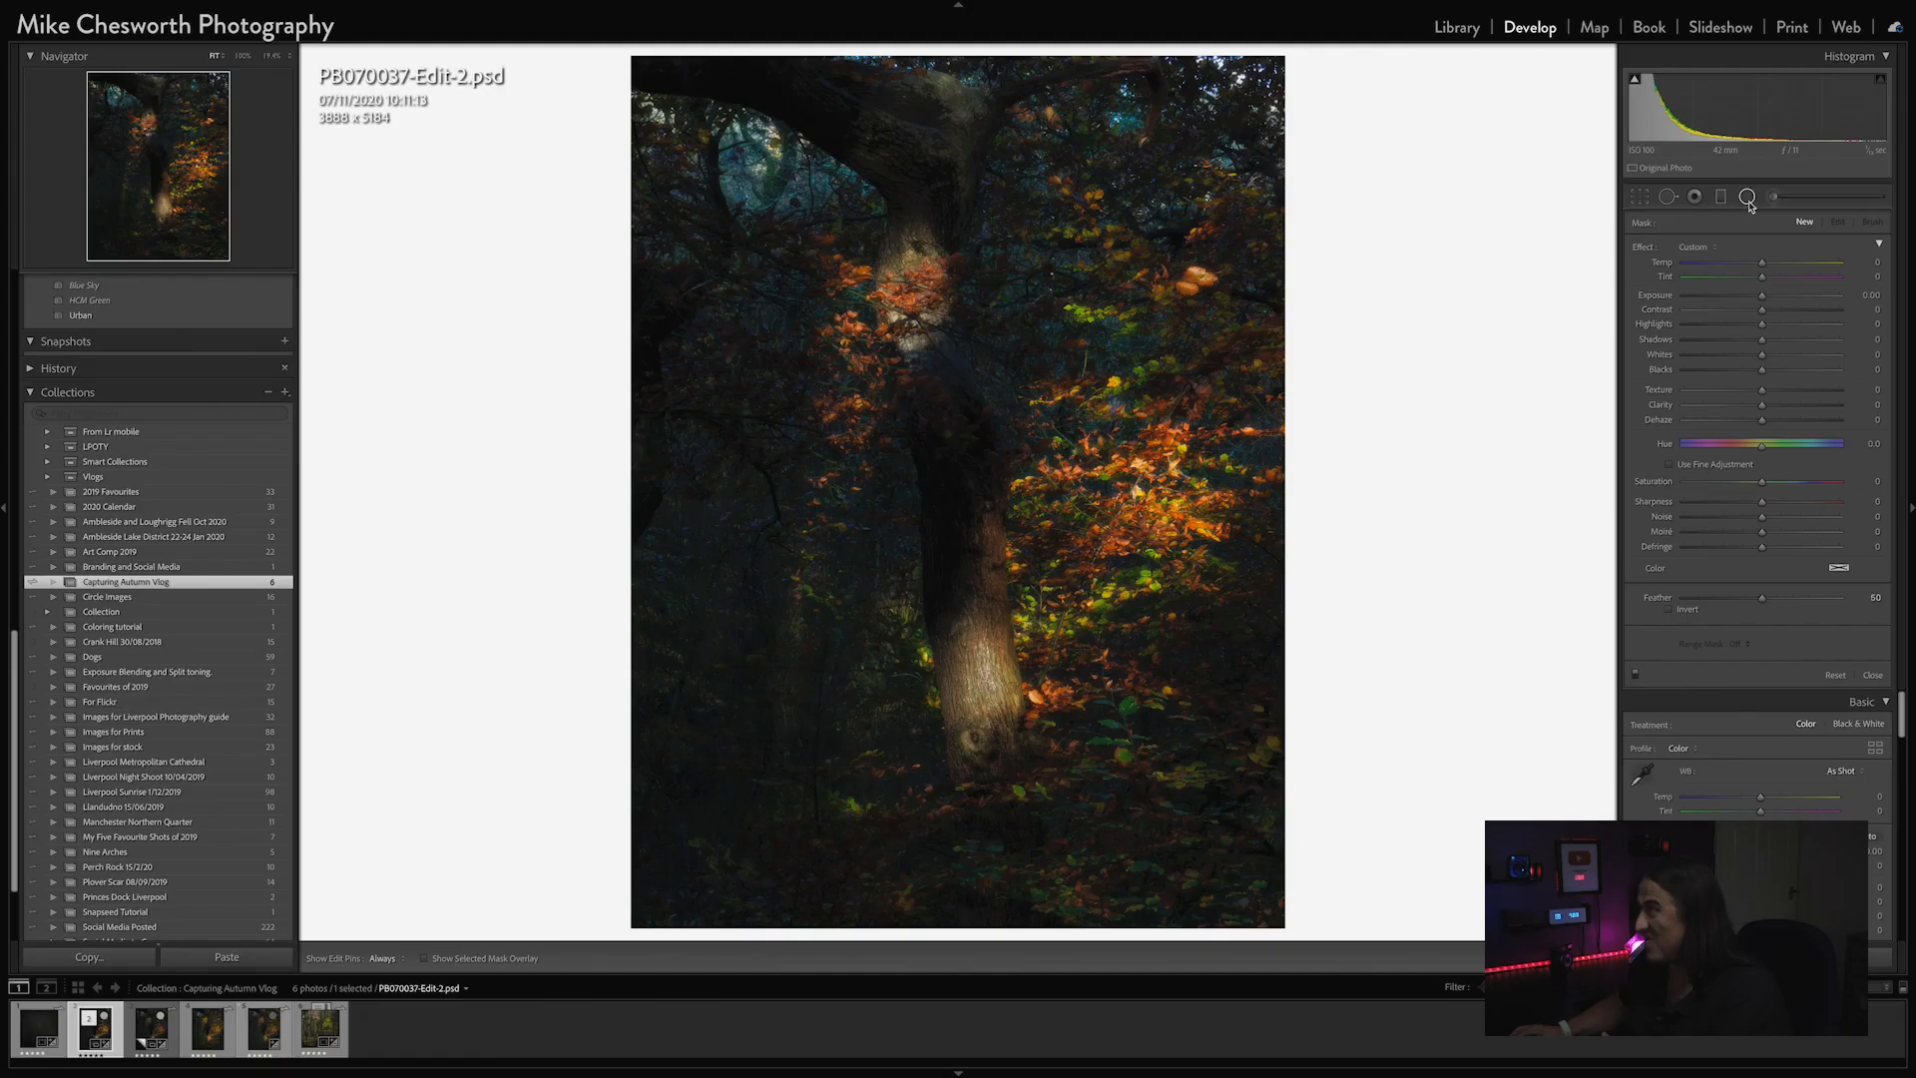
# Step: Draw a large radial filter on PB070037-Edit-2.psd and centre it on the tree, spanning nearly the photo's full height
pyautogui.click(1748, 199)
pyautogui.click(1746, 196)
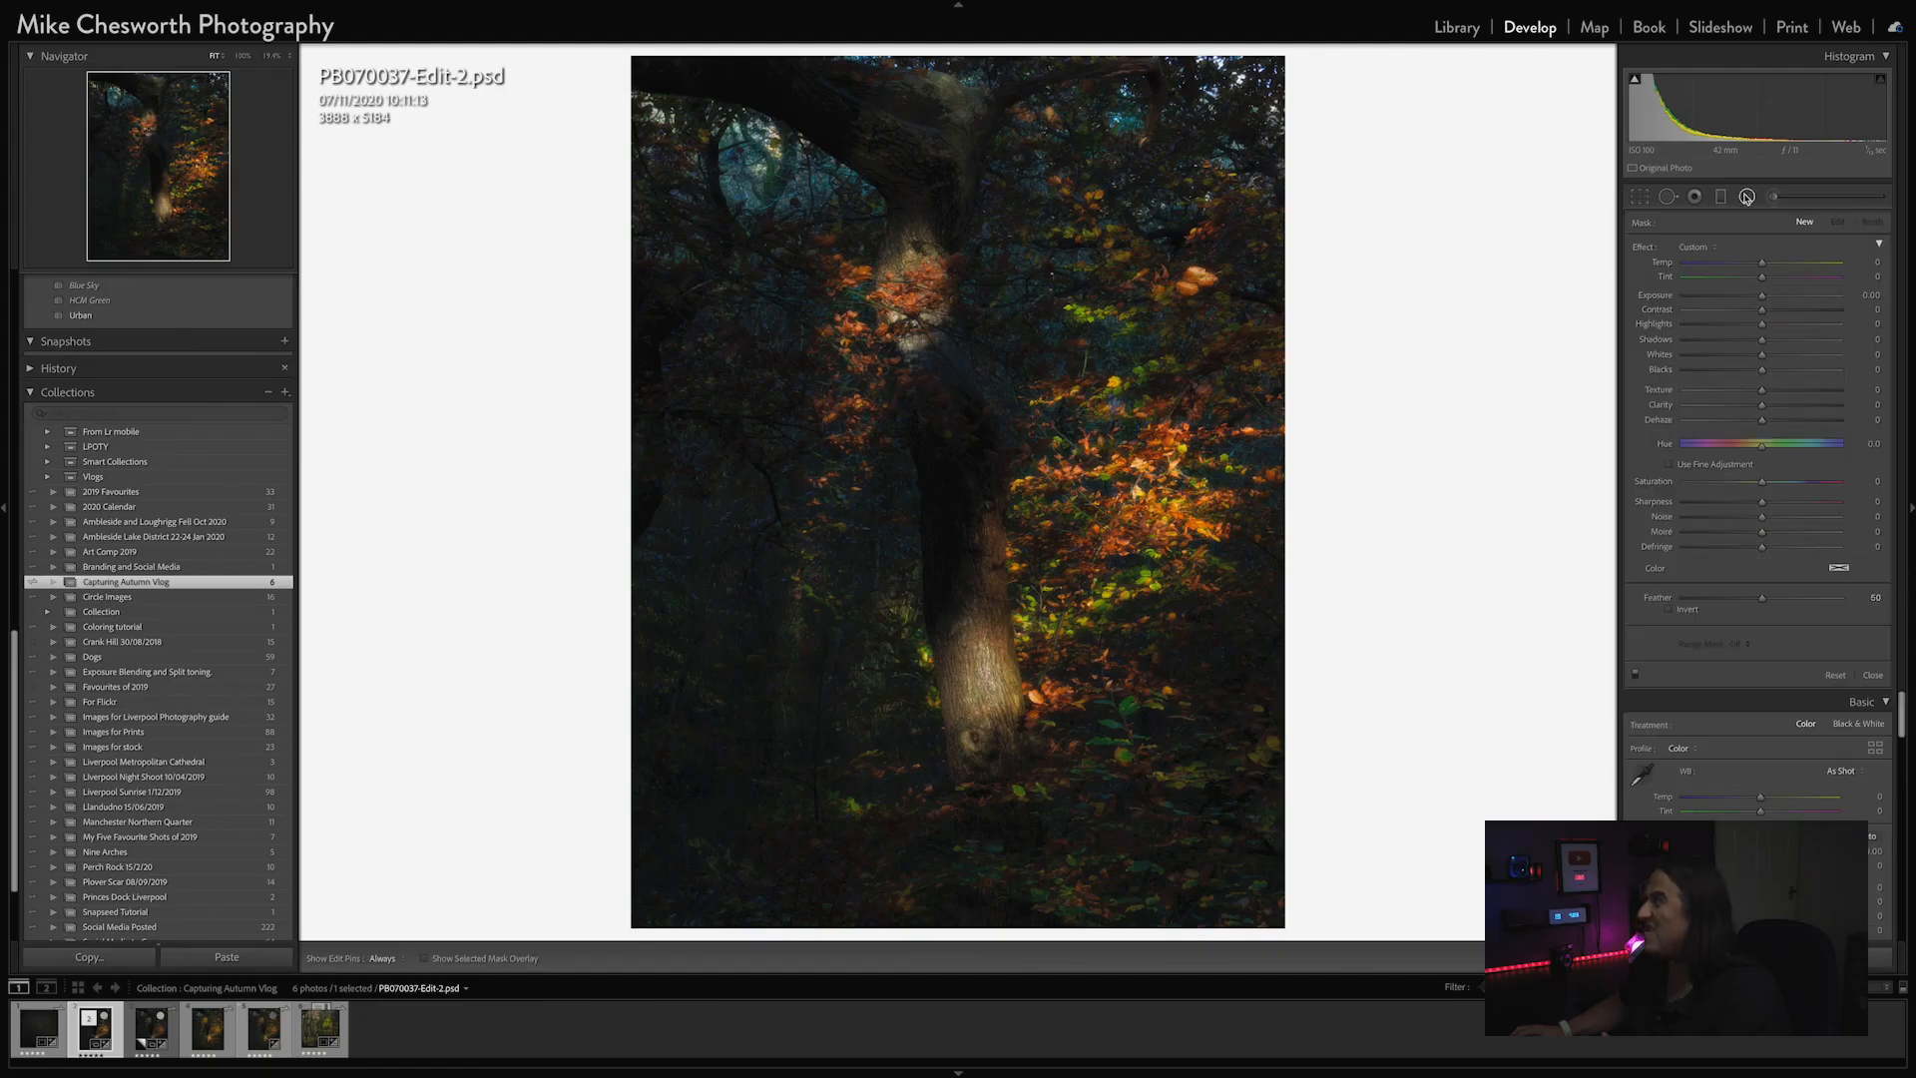
pyautogui.moveTo(1005, 530); pyautogui.dragTo(616, 100)
pyautogui.moveTo(1001, 530); pyautogui.dragTo(957, 487)
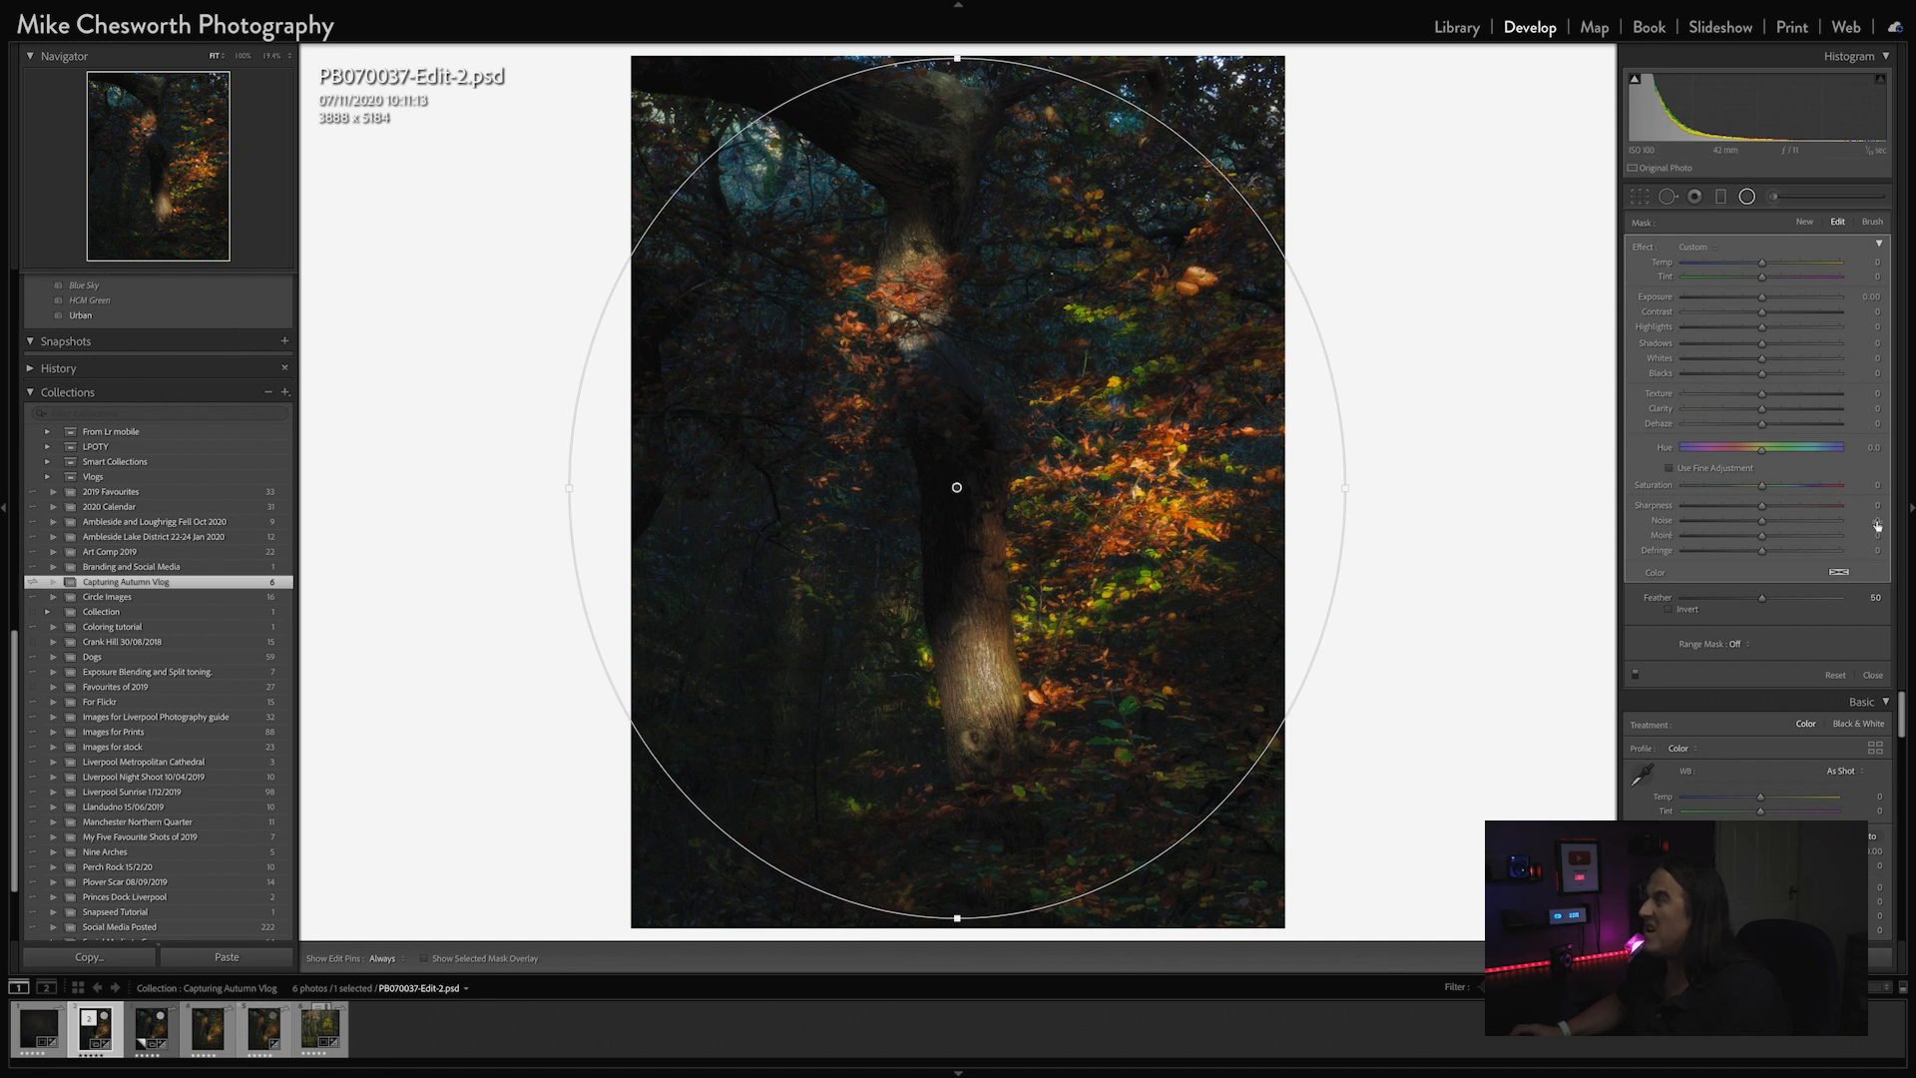
# Step: Set the radial filter's exposure to about -0.89 to darken the photo's edges, and view the photo full screen
pyautogui.moveTo(1757, 298); pyautogui.dragTo(1747, 298)
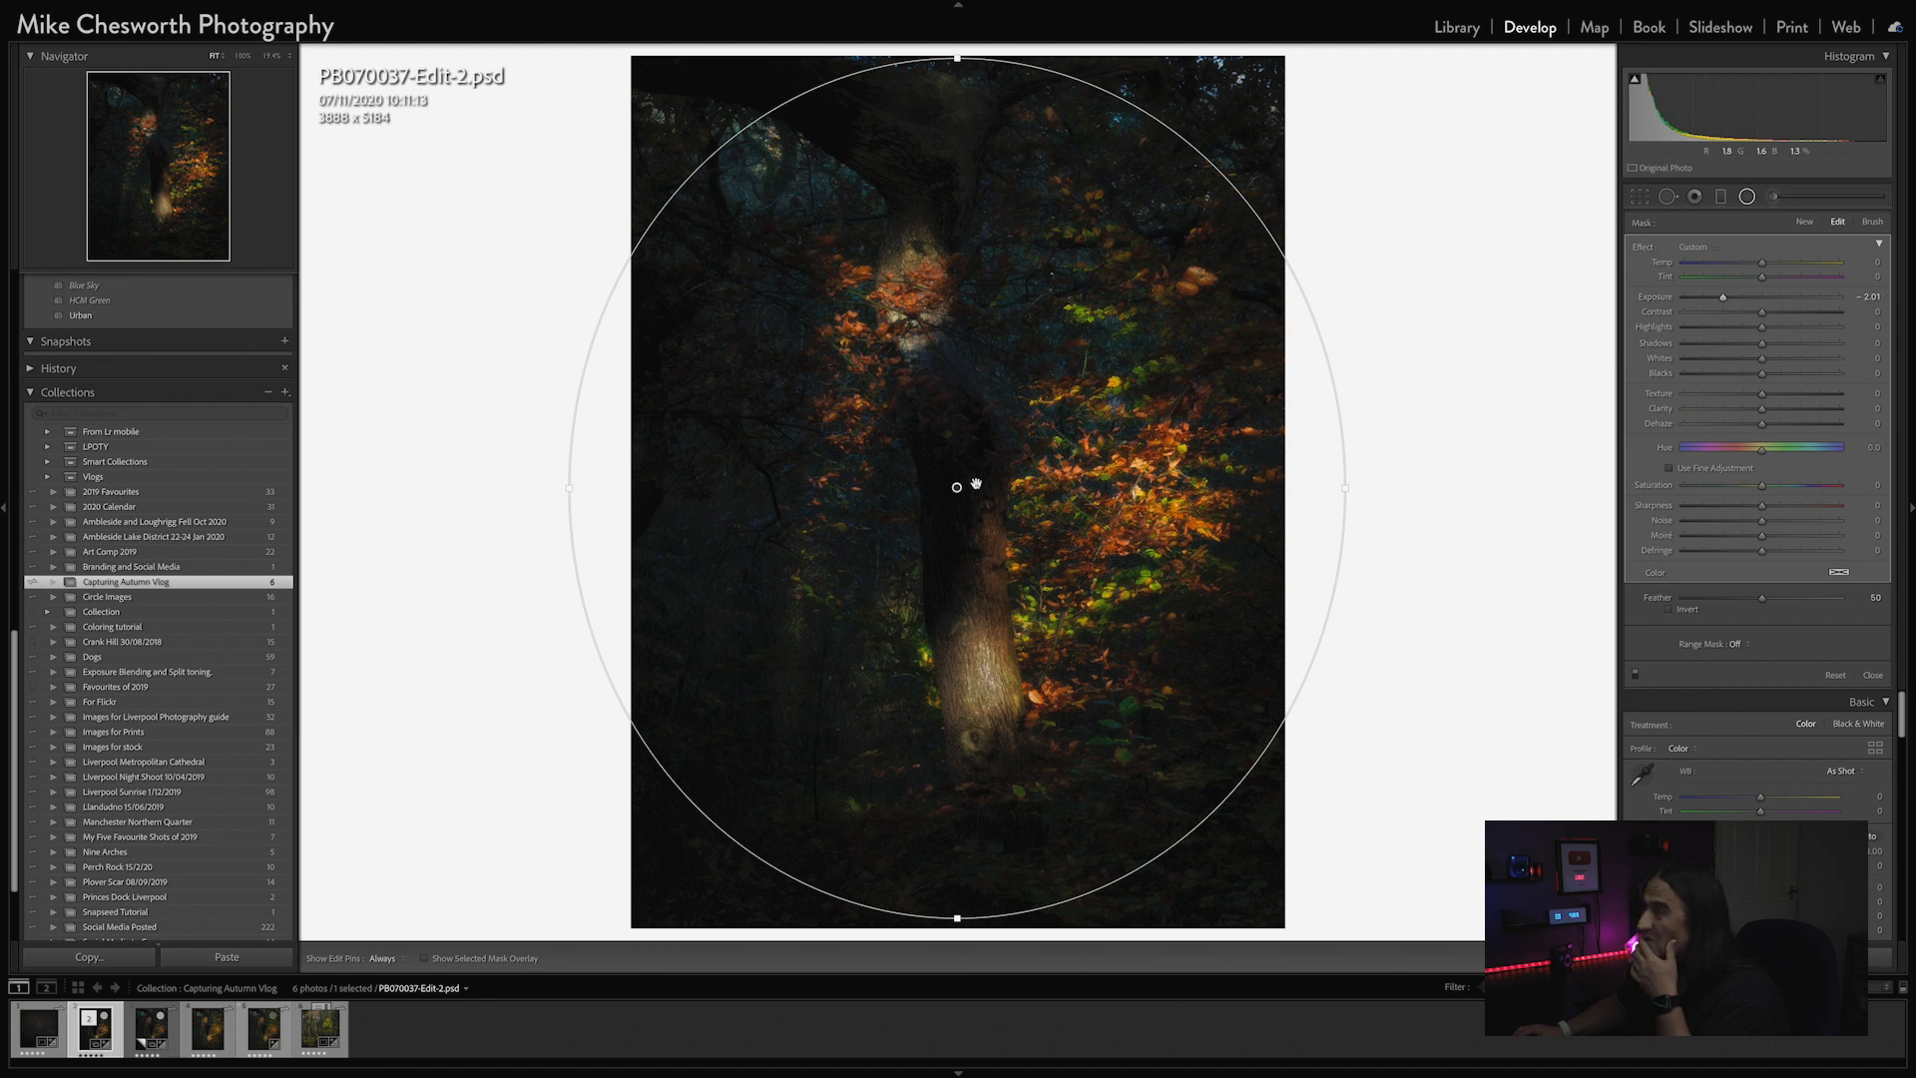
pyautogui.moveTo(1723, 298); pyautogui.dragTo(1735, 299)
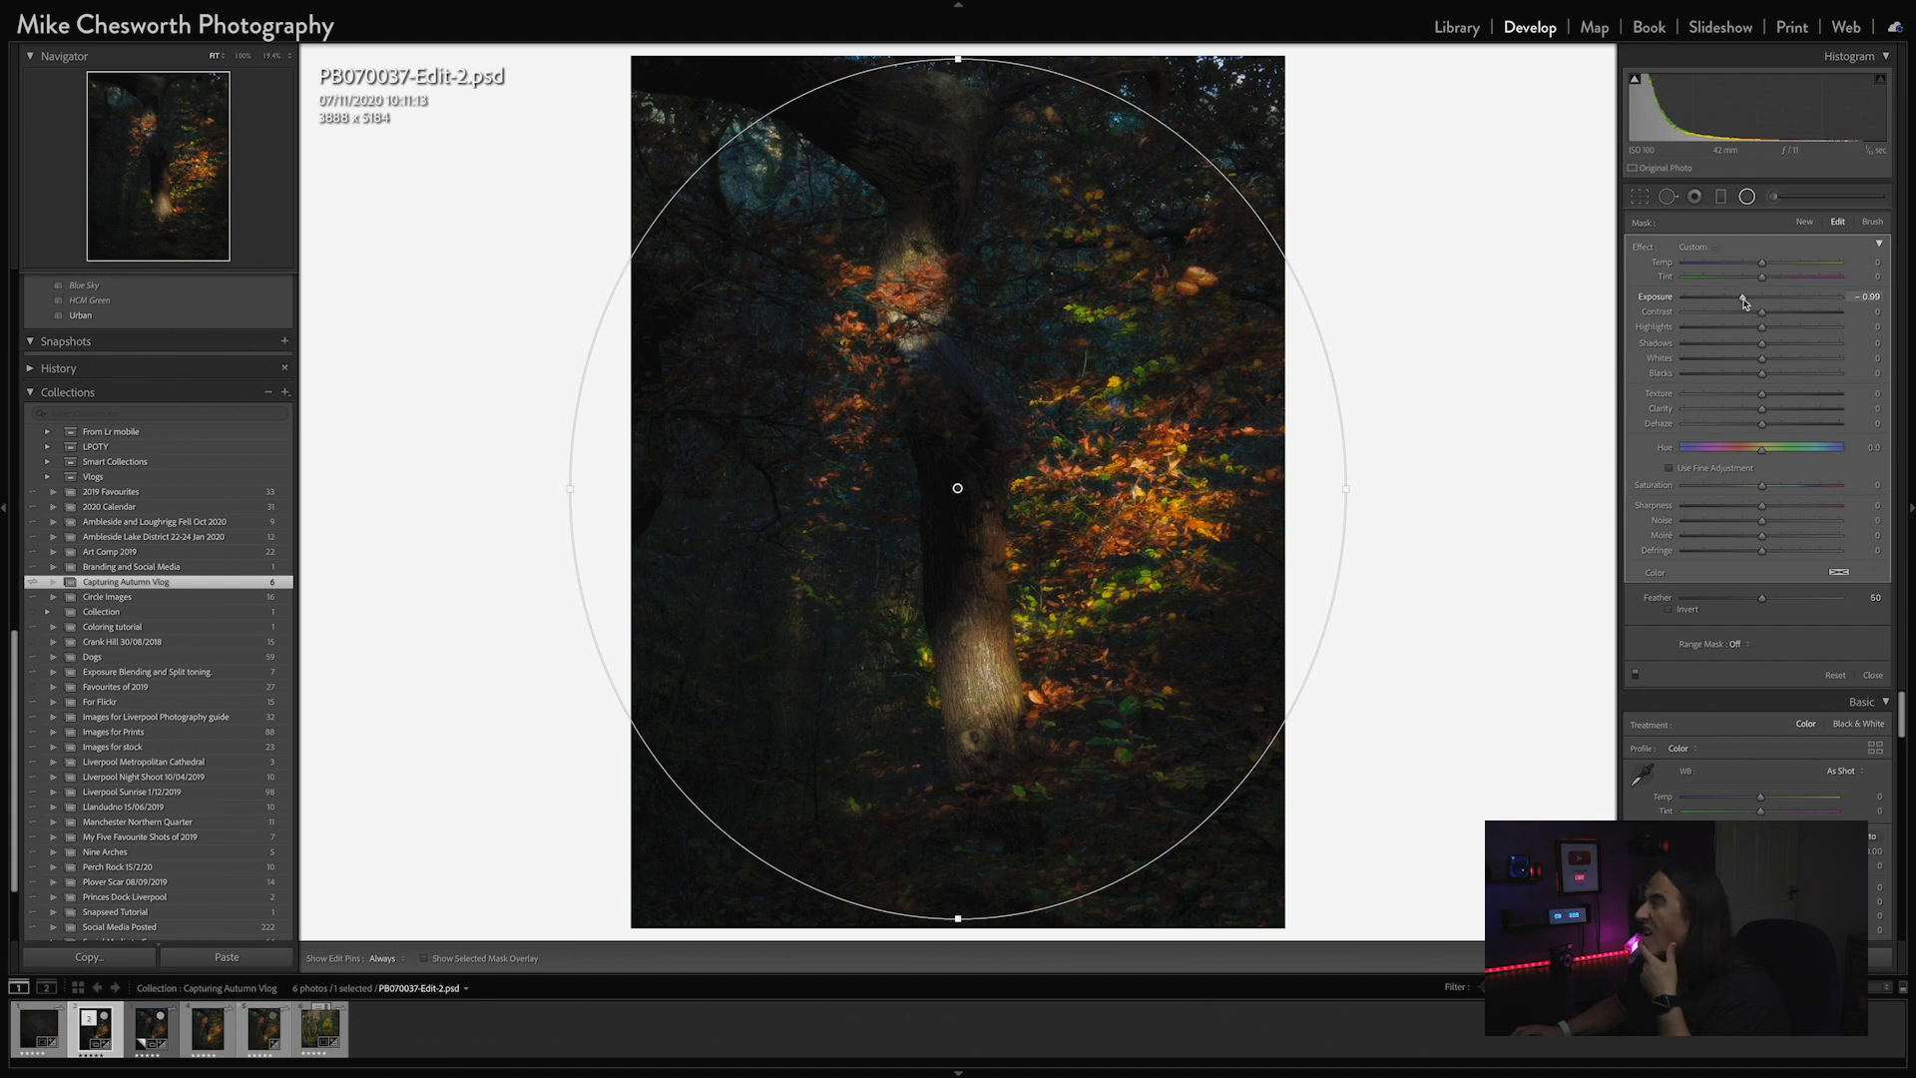
pyautogui.press('Return')
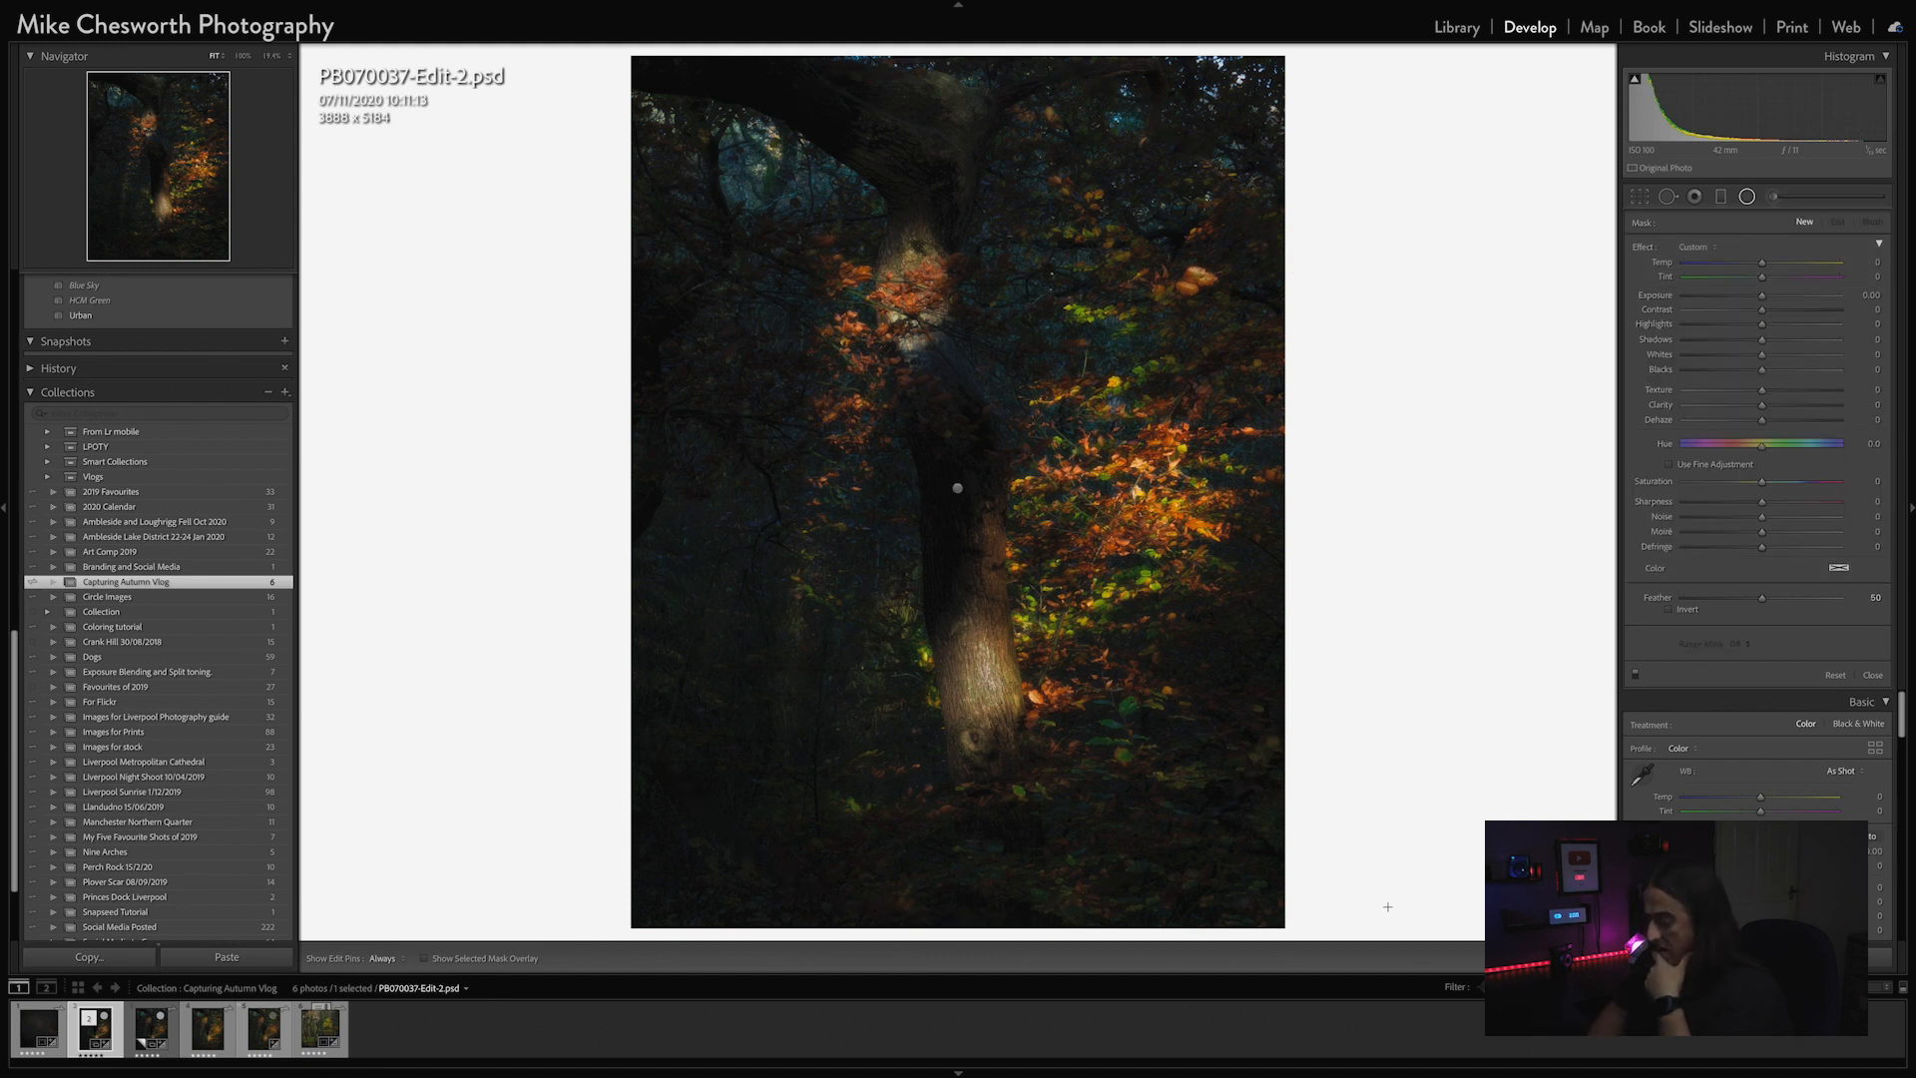
pyautogui.press('f')
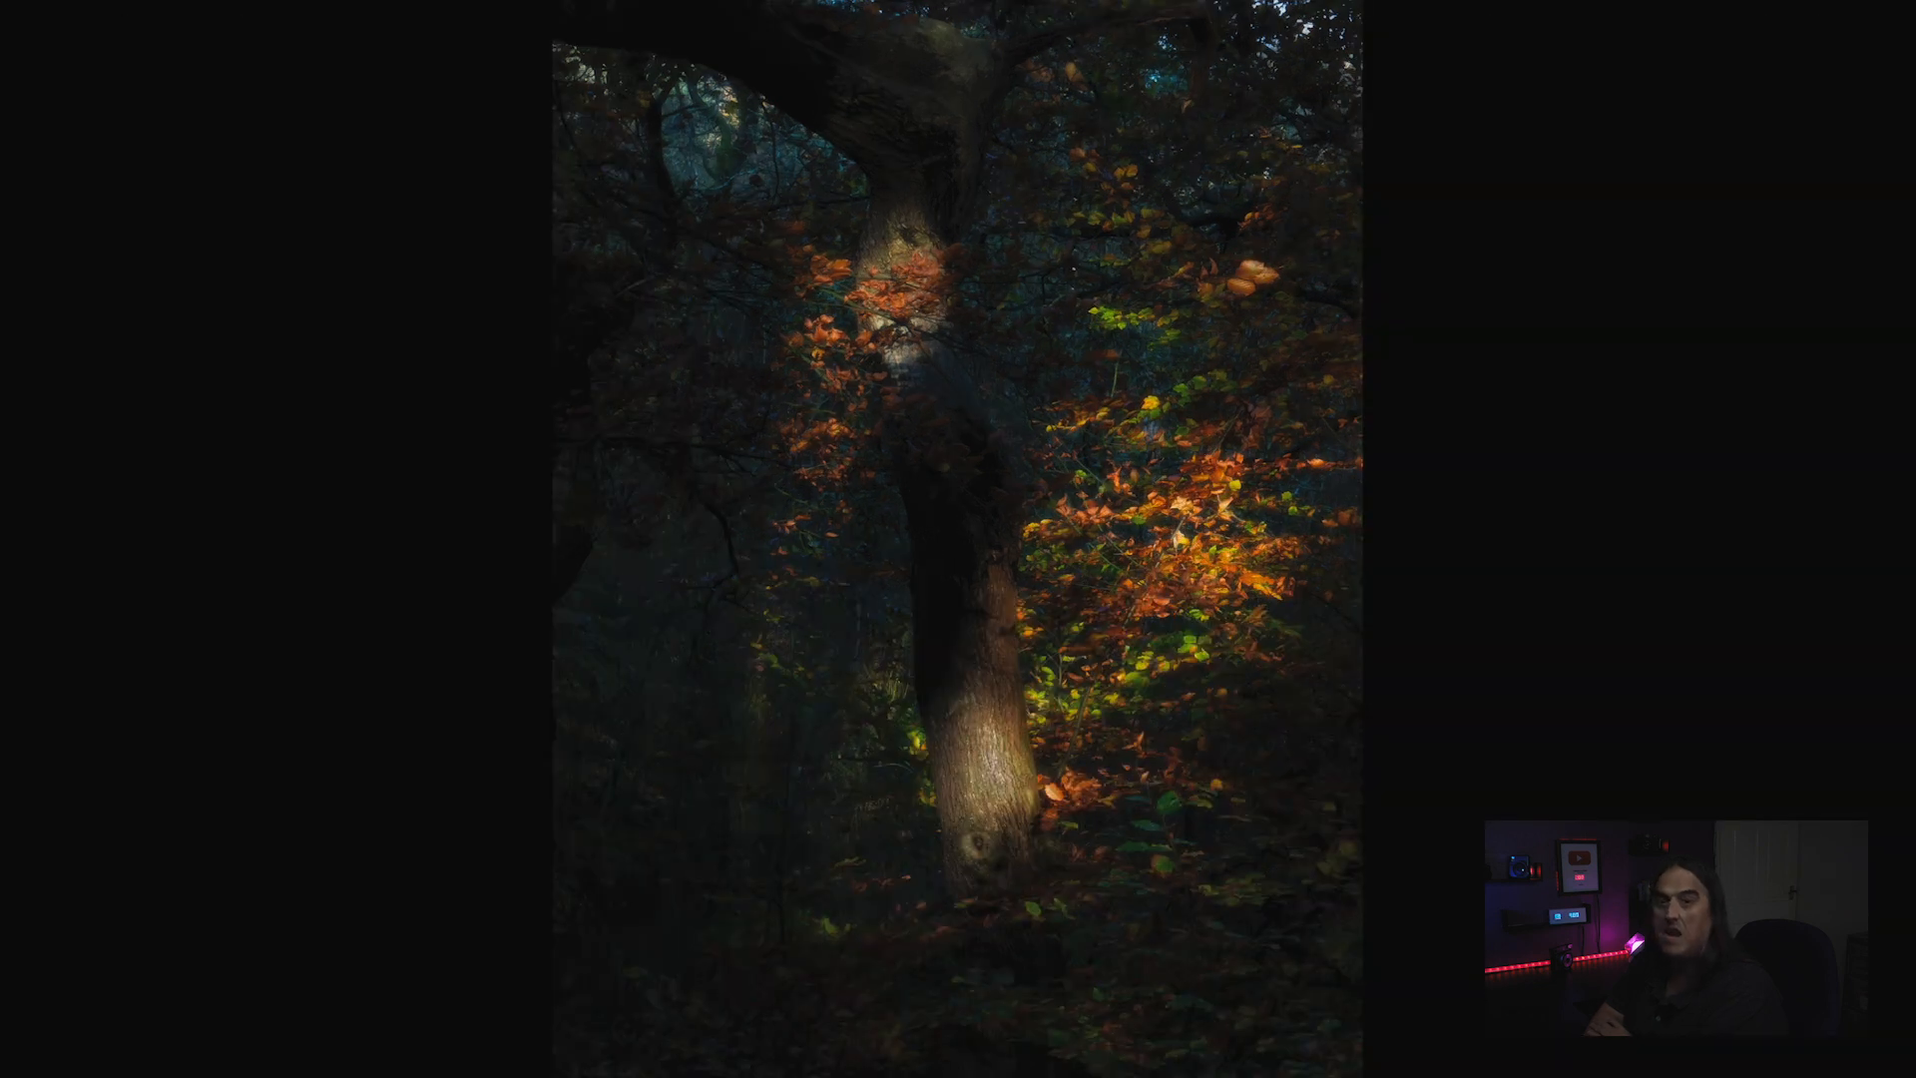